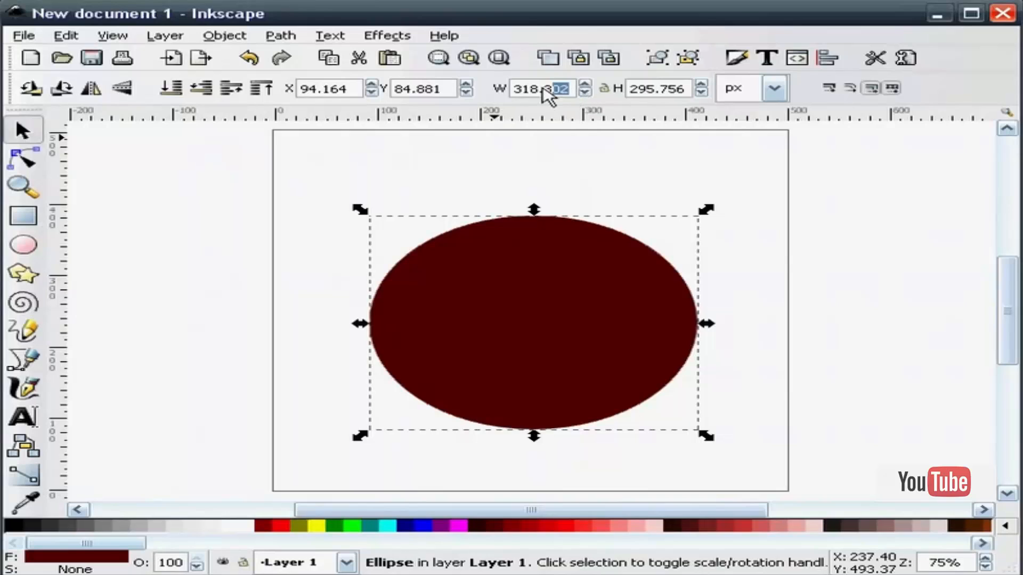
Step: Resize the dark red ellipse to 432 px wide and 432 px high and move it fully inside the page
{"action": "type", "text": "432"}
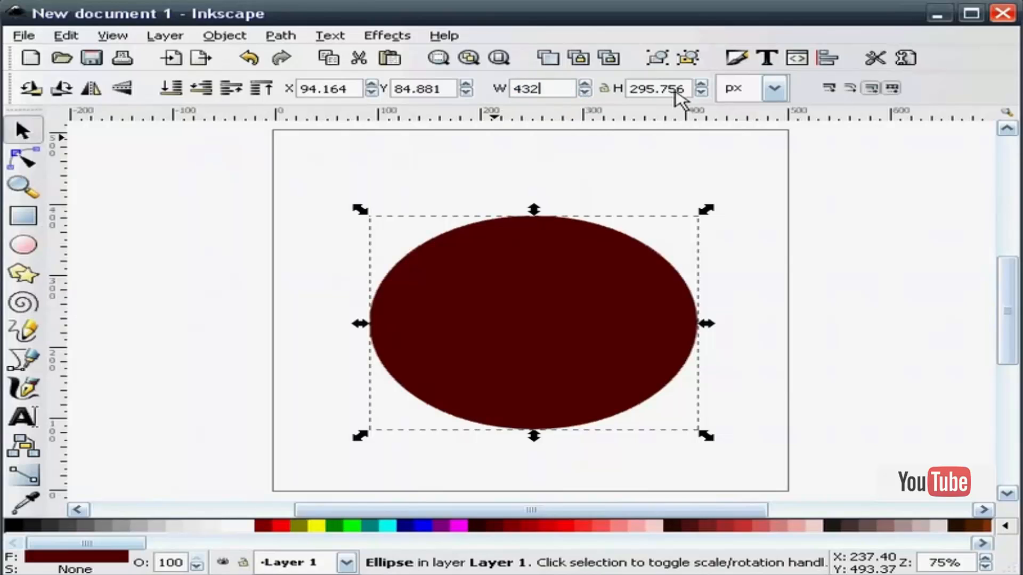
{"action": "key", "text": "Return"}
{"action": "key", "text": "Tab"}
{"action": "type", "text": "43"}
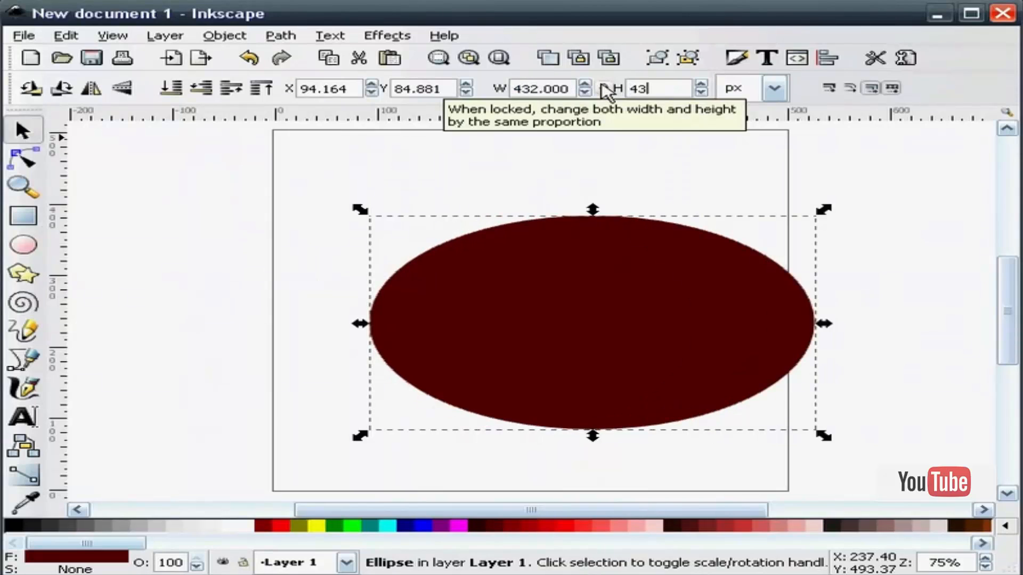
{"action": "type", "text": "2"}
{"action": "key", "text": "Return"}
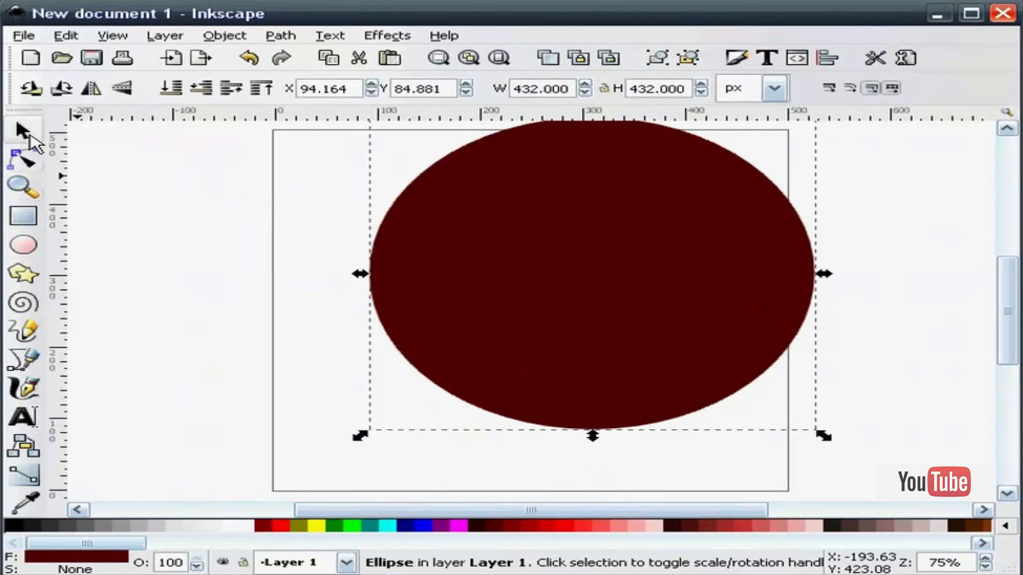
{"action": "left_click_drag", "start_coordinate": [647, 274], "coordinate": [570, 314]}
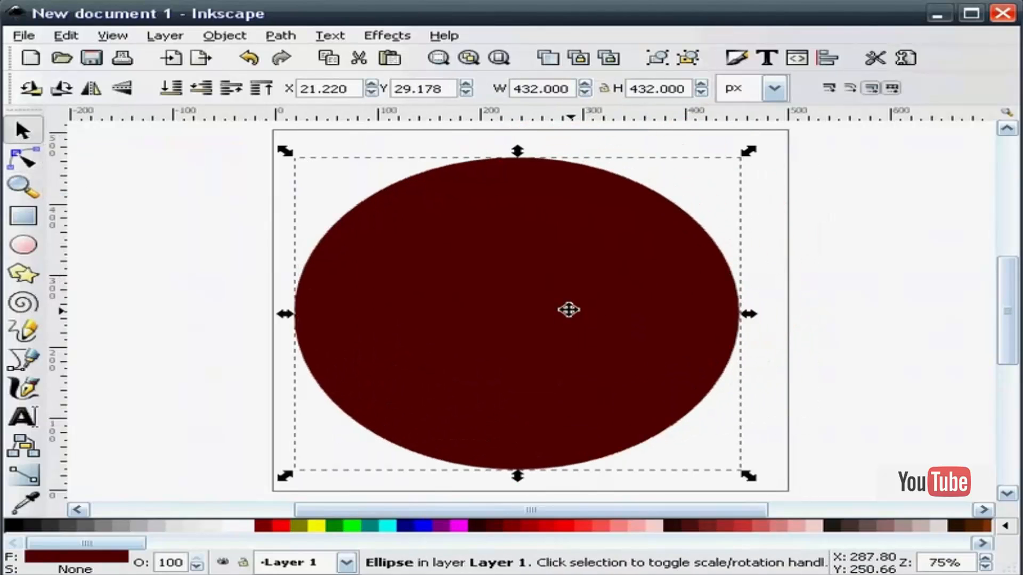
Step: Fill the large circle with light grey (cccccc) and give it a flat black stroke 4.5 px wide
{"action": "left_click", "coordinate": [159, 529]}
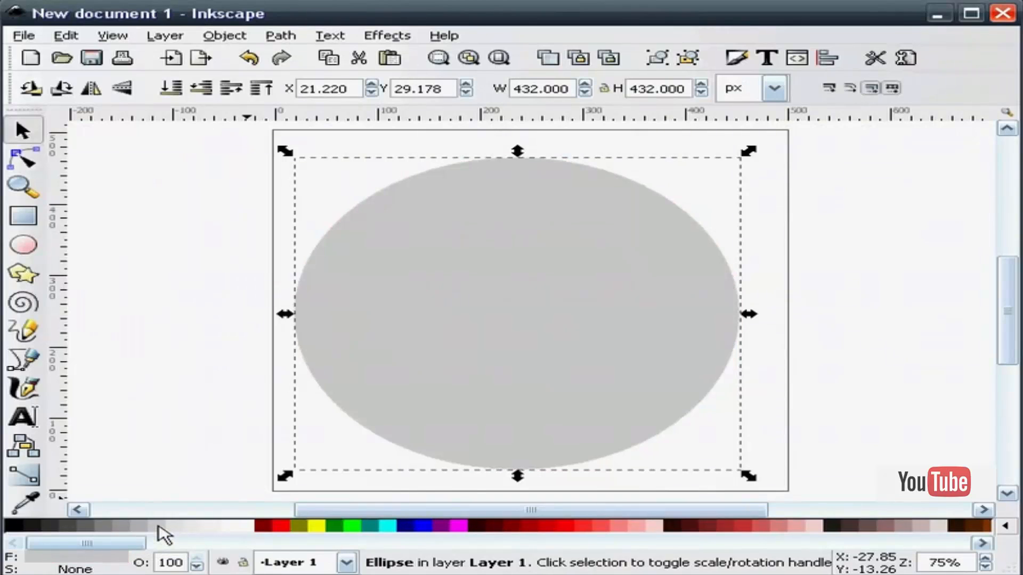
{"action": "left_click", "coordinate": [732, 61]}
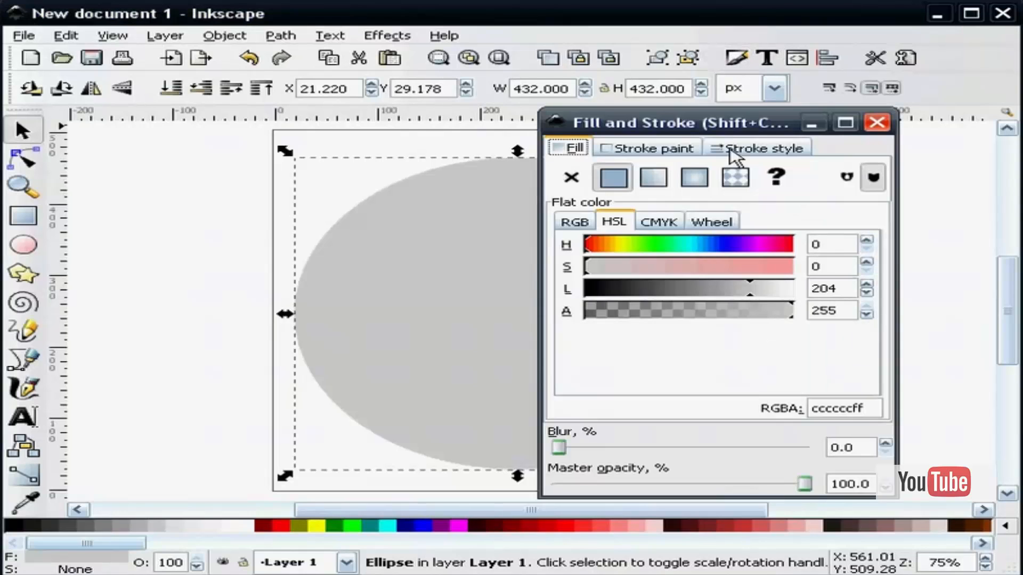
{"action": "left_click", "coordinate": [685, 151]}
{"action": "left_click", "coordinate": [615, 179]}
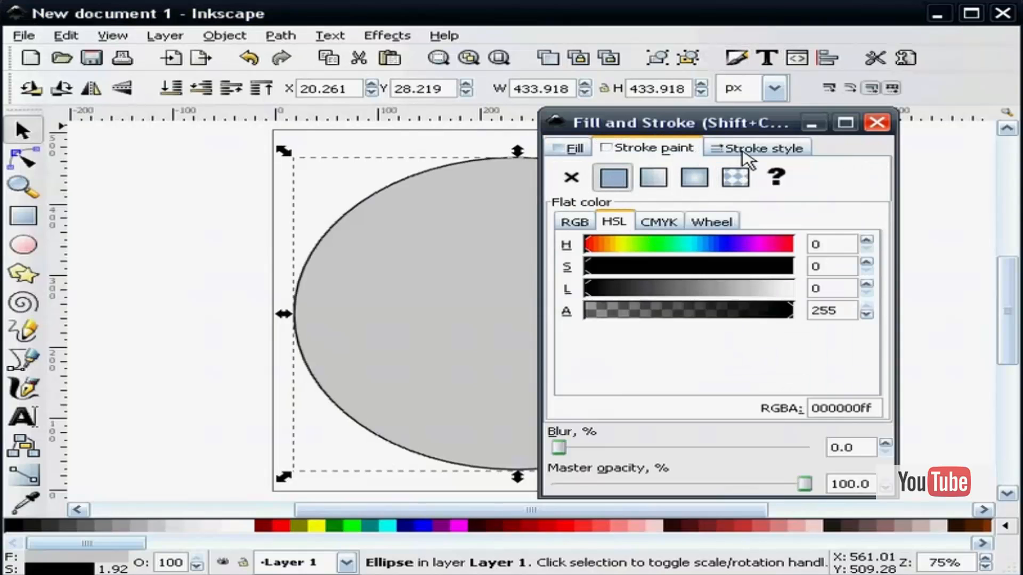
{"action": "left_click", "coordinate": [744, 149]}
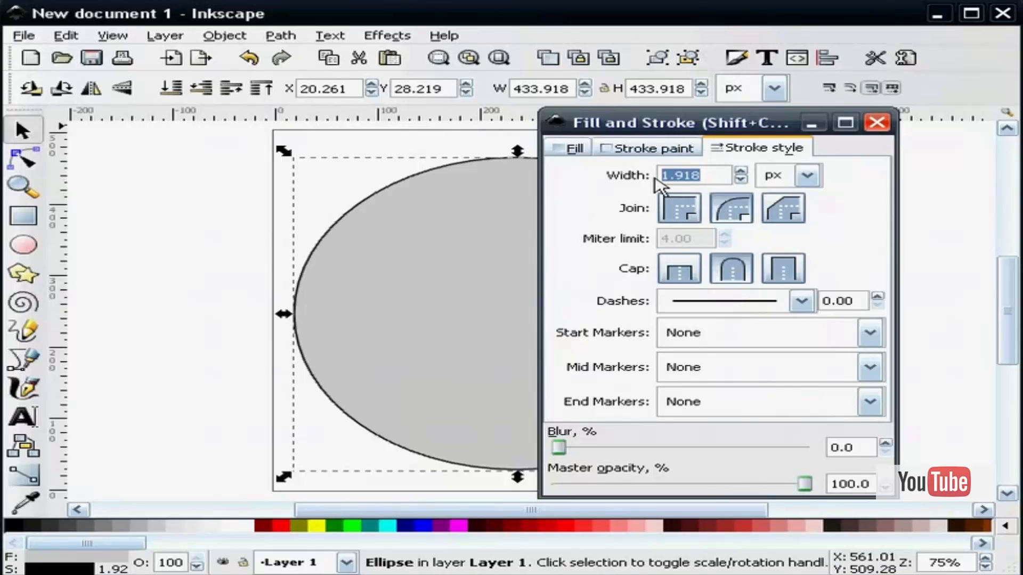
{"action": "type", "text": "4.5"}
{"action": "key", "text": "Return"}
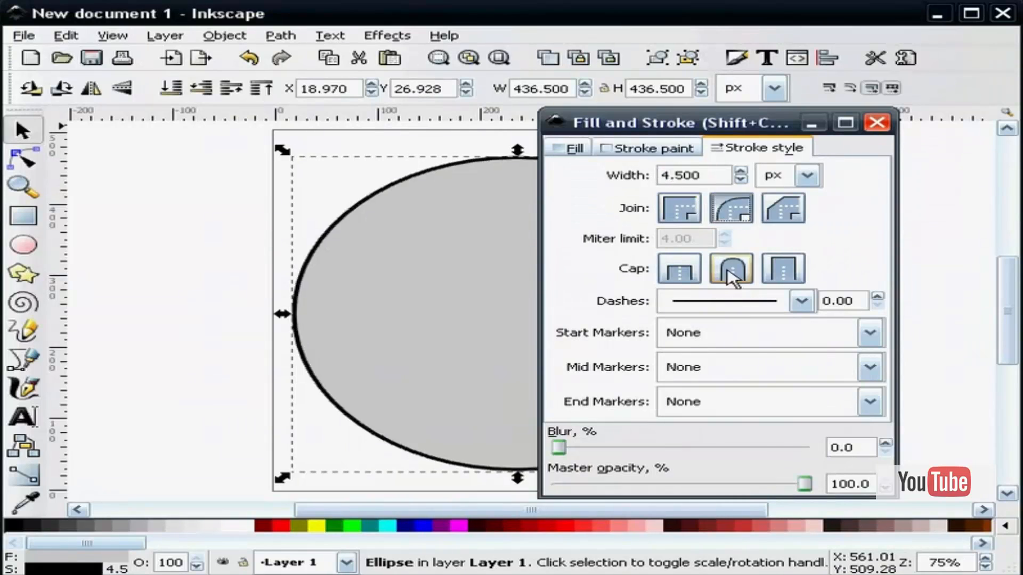
{"action": "left_click", "coordinate": [877, 123]}
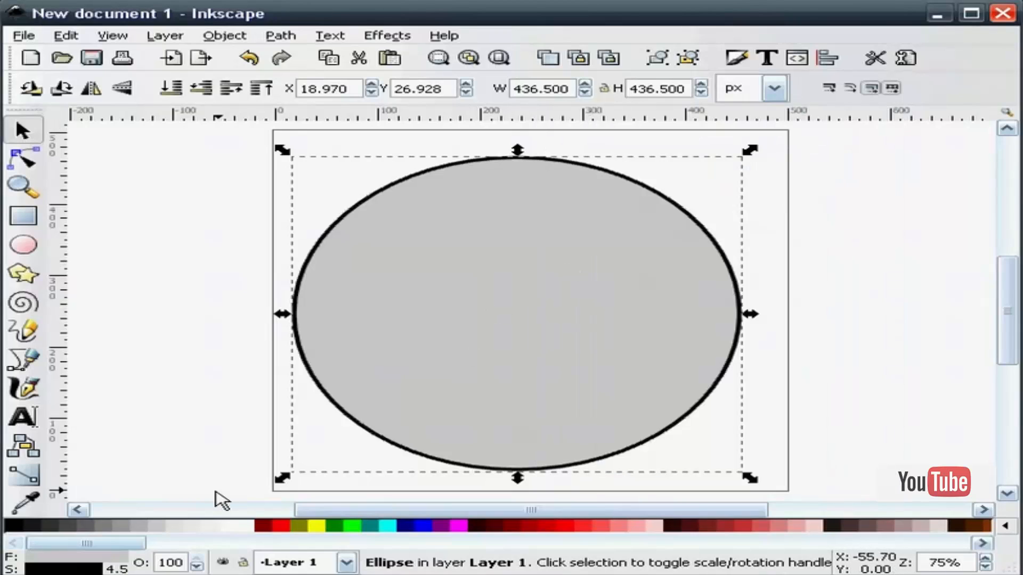
Step: Change the large circle's stroke to a very light grey and shift the circle slightly up and right on the page
{"action": "left_click", "coordinate": [24, 503]}
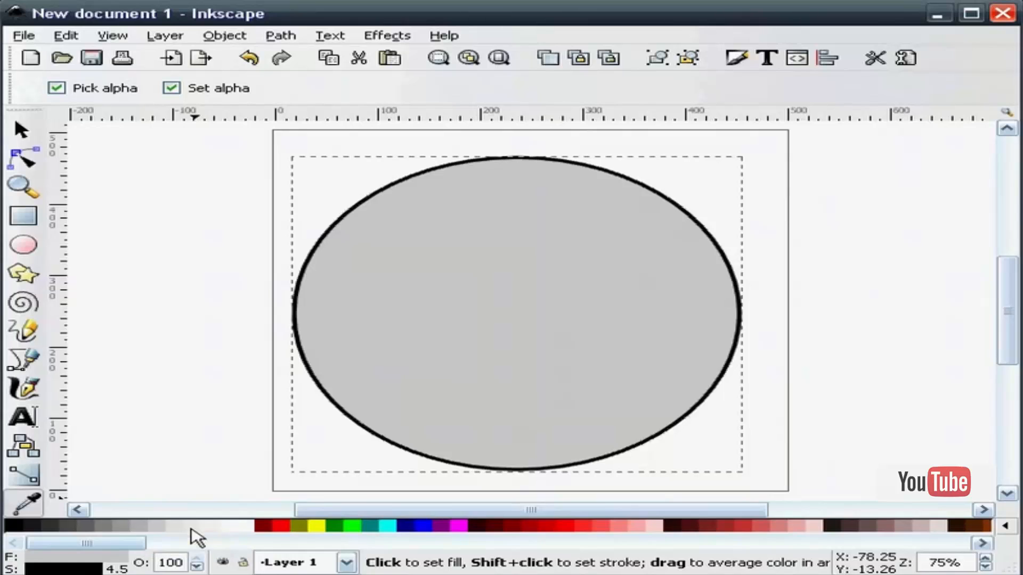
{"action": "left_click", "coordinate": [191, 529], "text": "shift"}
{"action": "left_click", "coordinate": [22, 130]}
{"action": "left_click", "coordinate": [118, 187]}
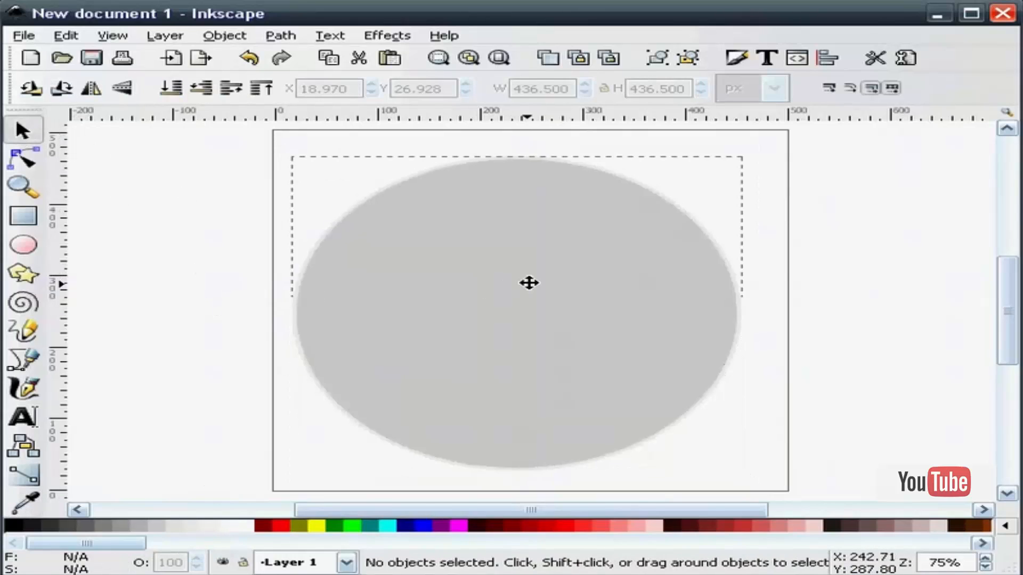
{"action": "left_click_drag", "start_coordinate": [529, 283], "coordinate": [547, 277]}
{"action": "left_click", "coordinate": [178, 258]}
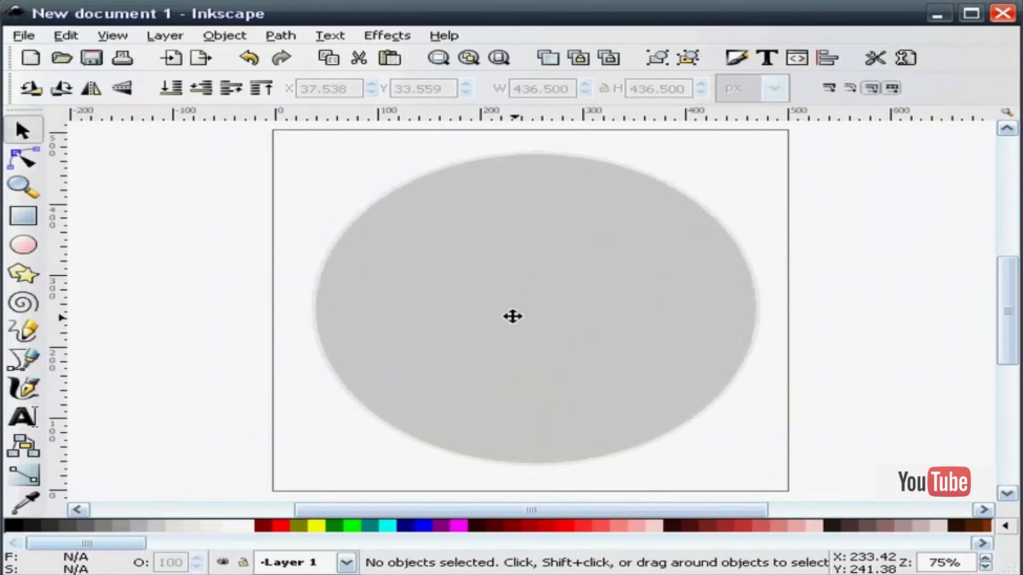
Step: Draw a smaller ellipse in the empty space left of the page and set its width and height to 145.8 px
{"action": "left_click", "coordinate": [23, 245]}
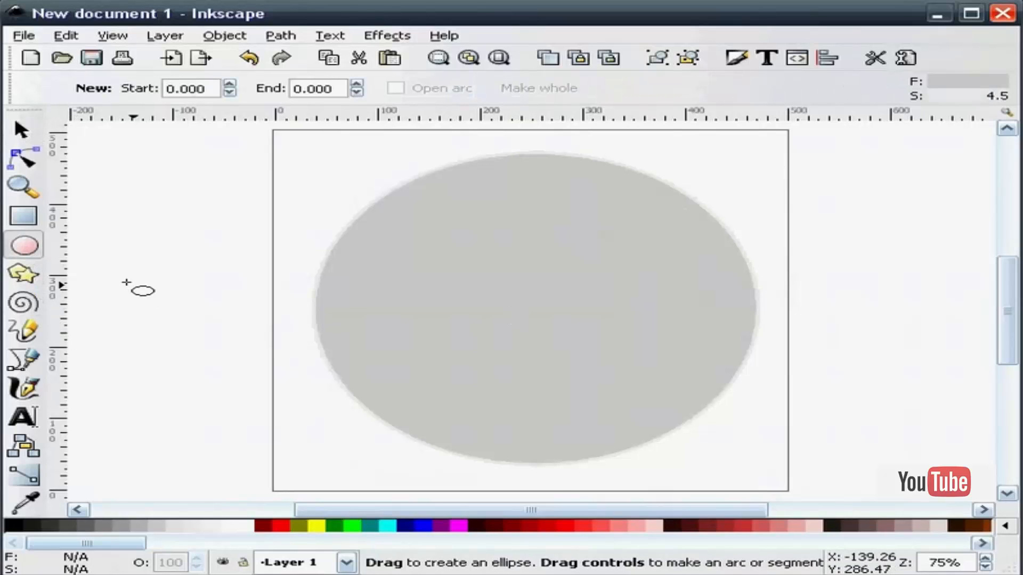
{"action": "left_click_drag", "start_coordinate": [128, 284], "coordinate": [270, 376]}
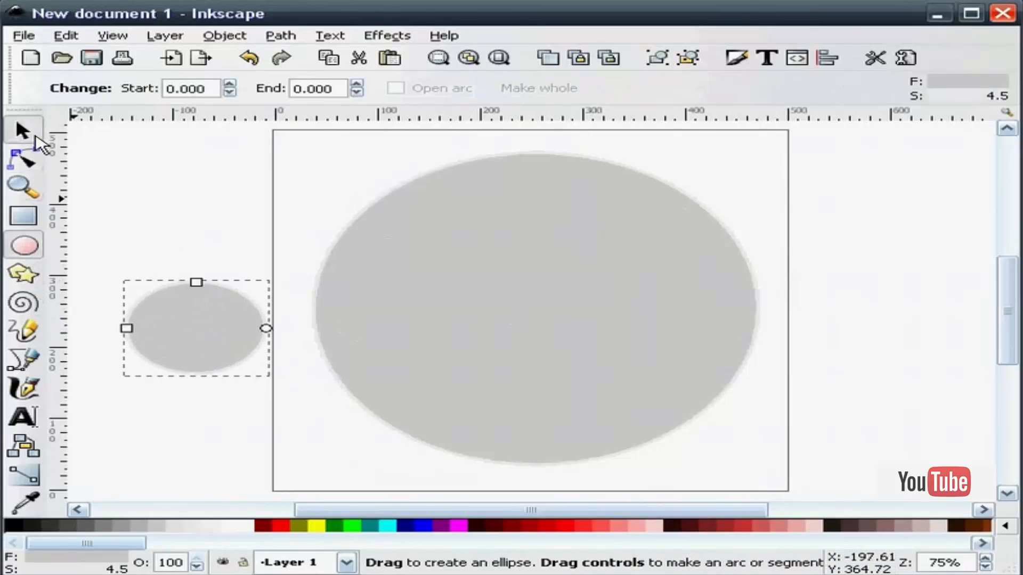
{"action": "left_click", "coordinate": [22, 130]}
{"action": "left_click_drag", "start_coordinate": [572, 89], "coordinate": [515, 97]}
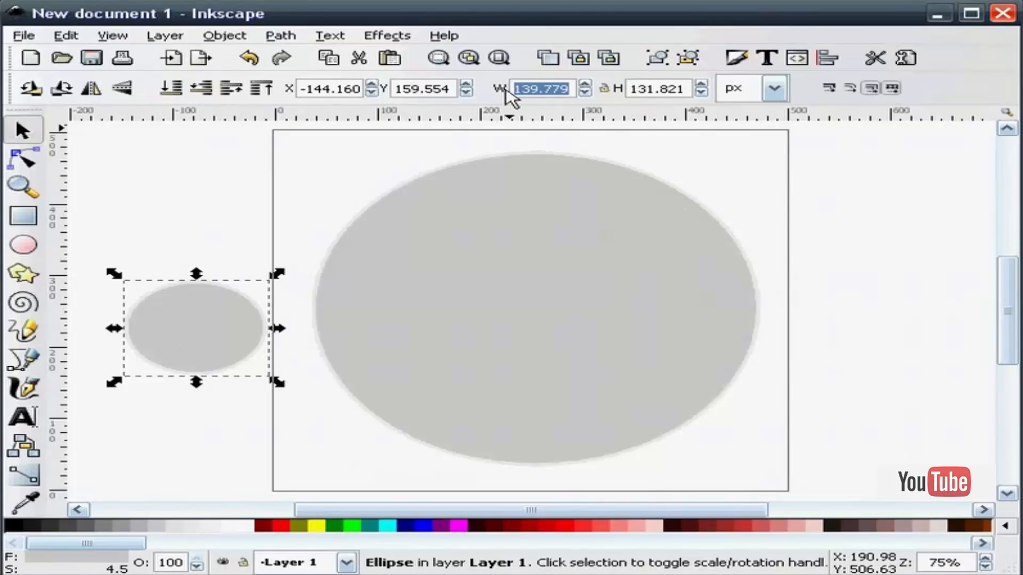
{"action": "type", "text": "145.8"}
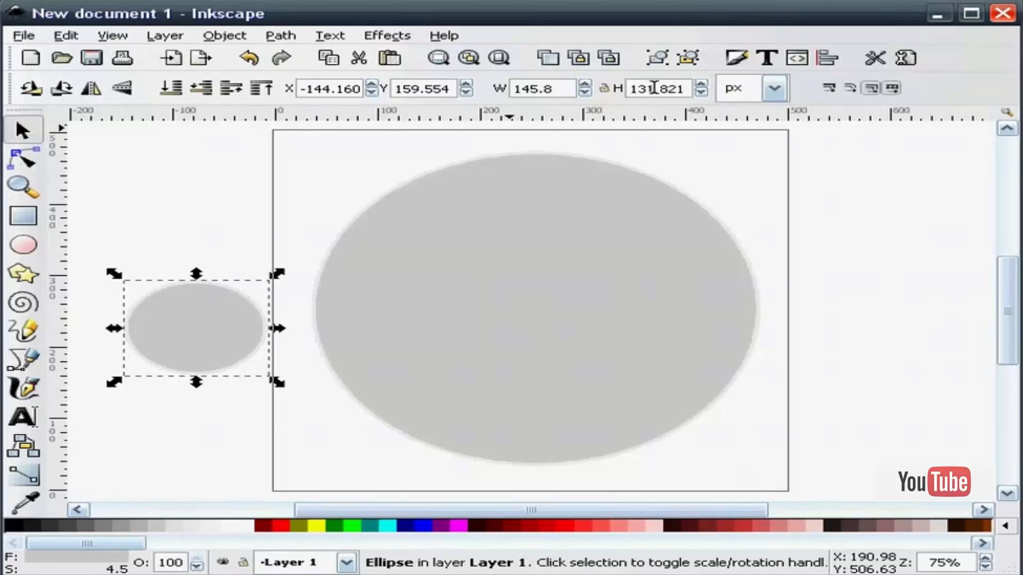
{"action": "key", "text": "Return"}
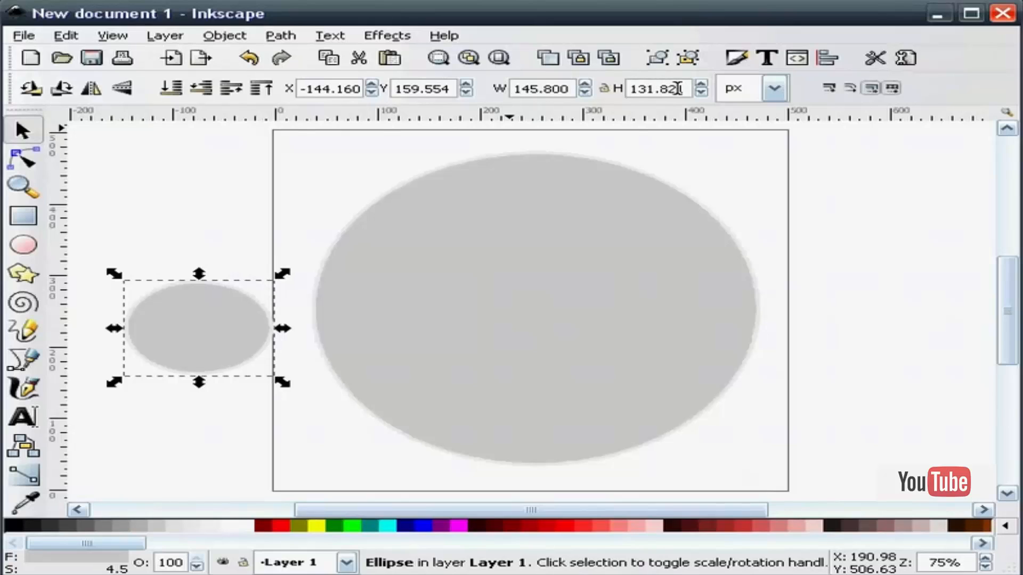
{"action": "left_click_drag", "start_coordinate": [652, 89], "coordinate": [631, 89]}
{"action": "type", "text": "1"}
{"action": "key", "text": "Return"}
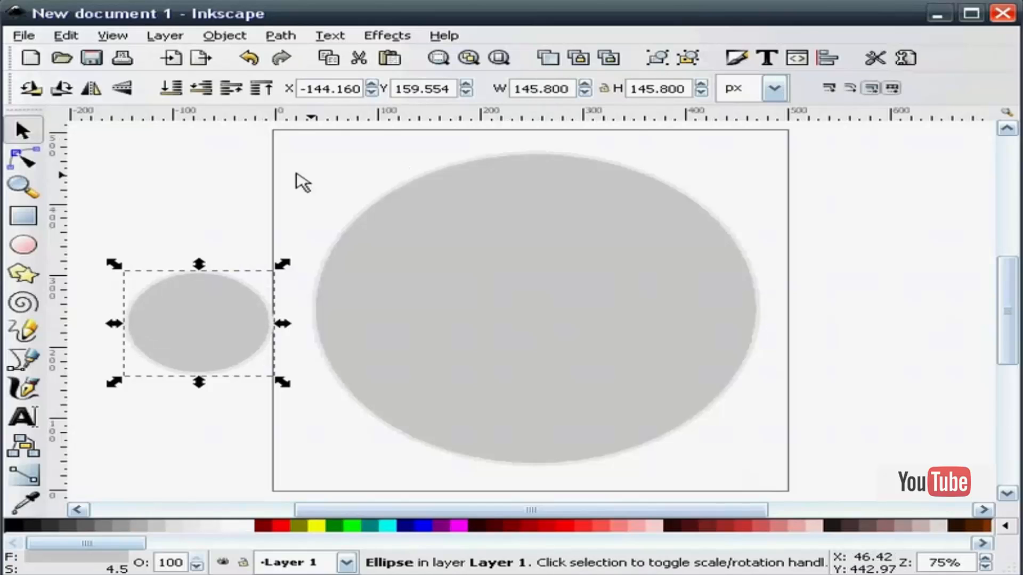
Step: Fill the small circle beside the page with white and nudge it slightly up and left
{"action": "left_click", "coordinate": [168, 173]}
{"action": "left_click", "coordinate": [209, 304]}
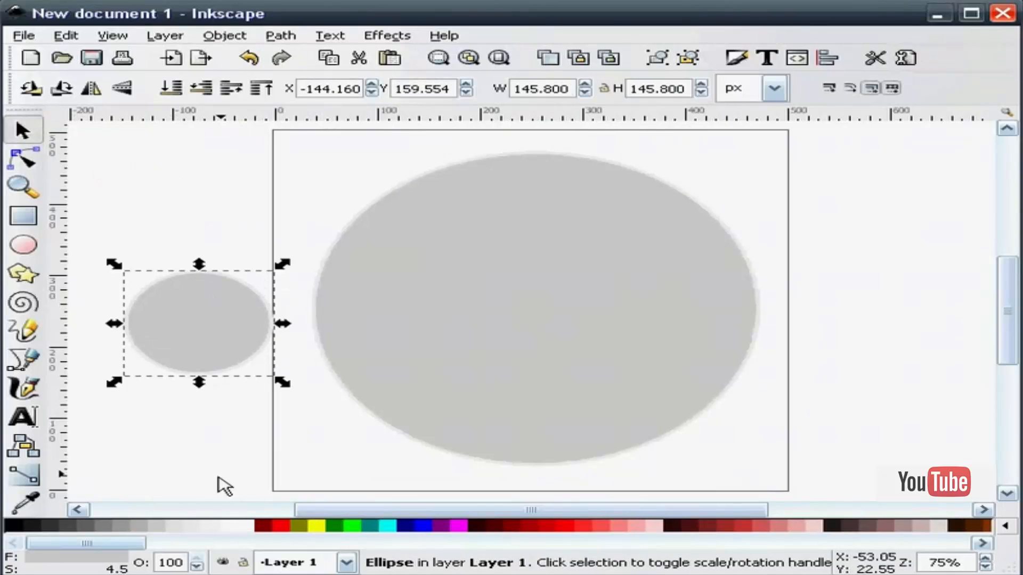
{"action": "left_click", "coordinate": [243, 527]}
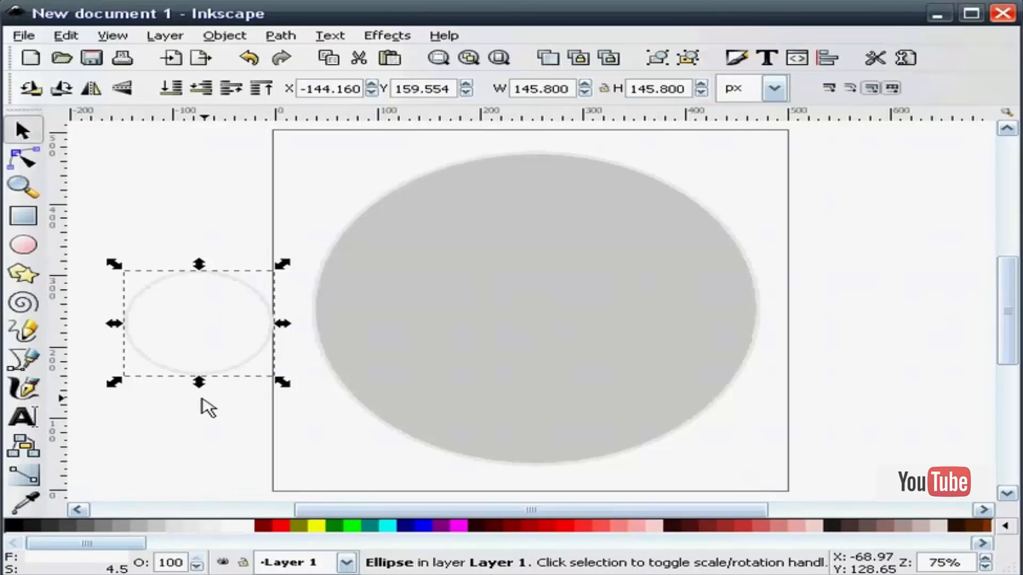
{"action": "left_click", "coordinate": [167, 200]}
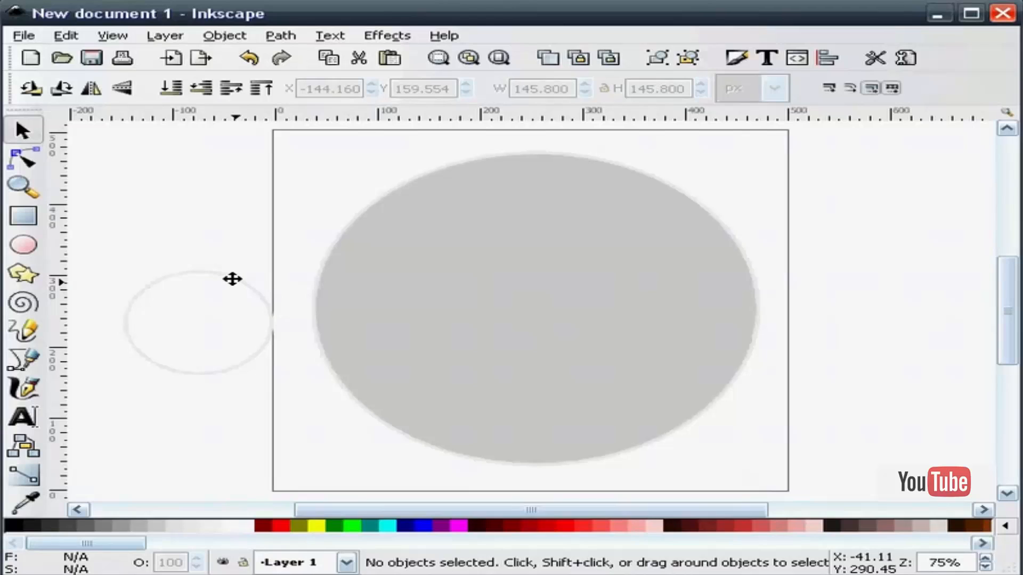
{"action": "left_click_drag", "start_coordinate": [233, 281], "coordinate": [228, 267]}
{"action": "left_click", "coordinate": [228, 245]}
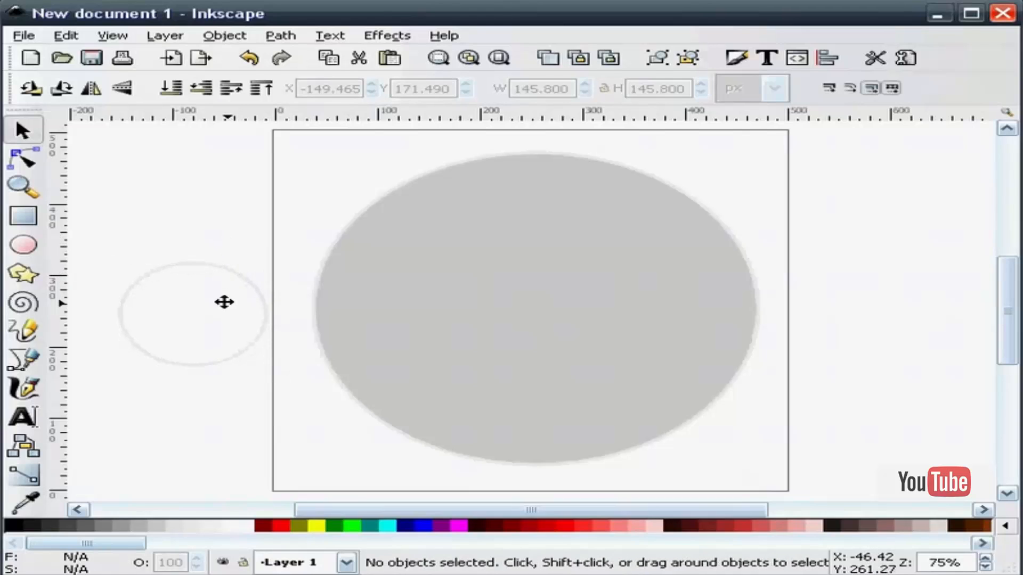
Step: Centre the small white circle on the large grey circle in both directions, aligning relative to the last selected object
{"action": "left_click", "coordinate": [224, 302]}
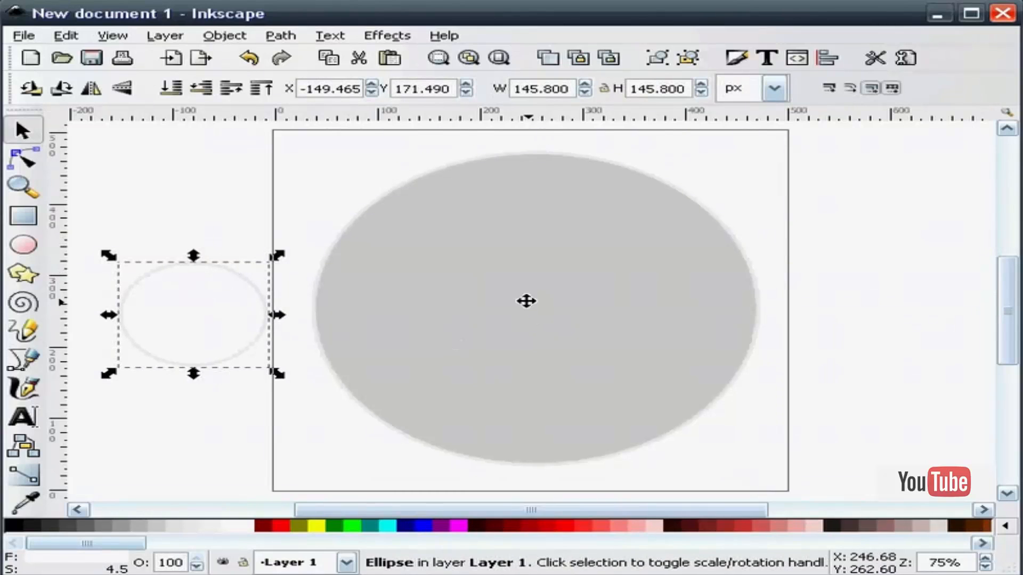
{"action": "left_click", "coordinate": [526, 301], "text": "shift"}
{"action": "left_click", "coordinate": [829, 59]}
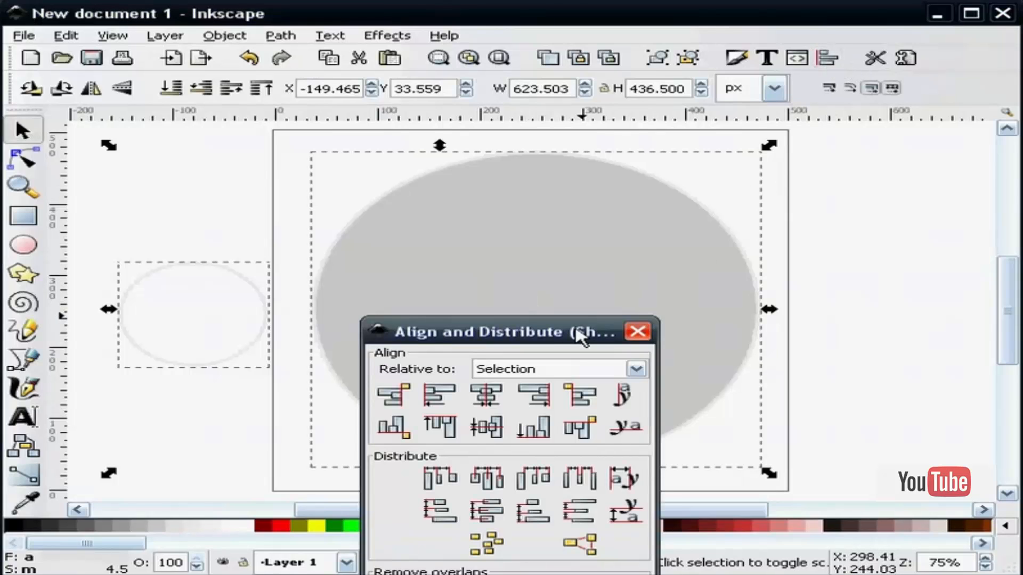
{"action": "left_click", "coordinate": [815, 197]}
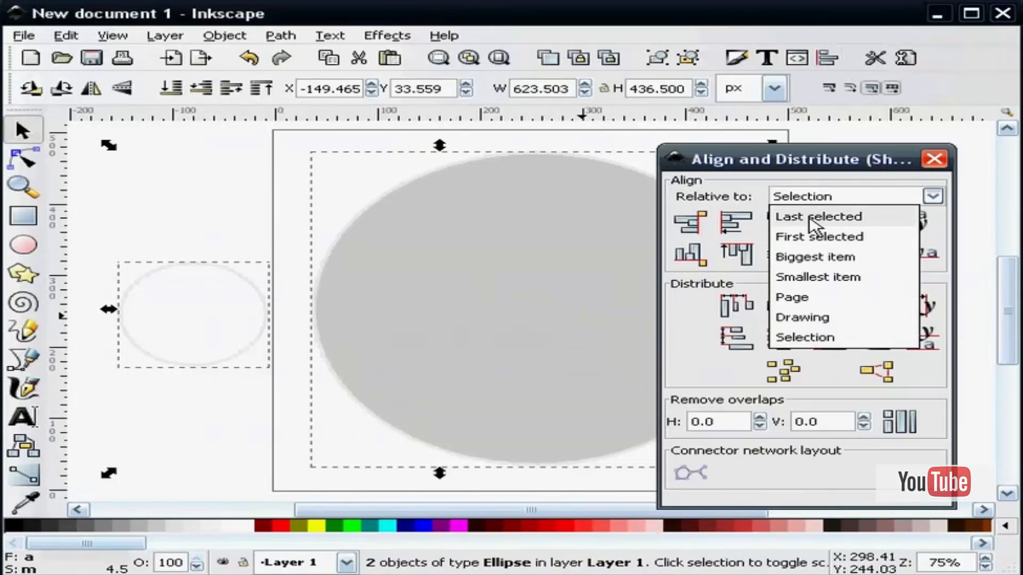
{"action": "left_click", "coordinate": [816, 216]}
{"action": "left_click", "coordinate": [783, 230]}
{"action": "left_click", "coordinate": [934, 159]}
{"action": "left_click", "coordinate": [904, 221]}
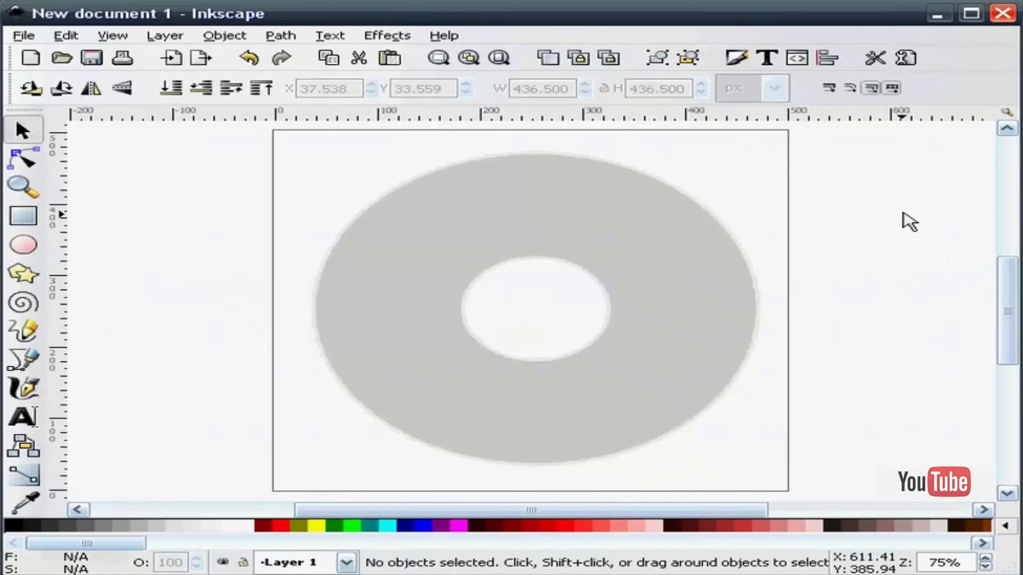
Step: Draw another ellipse about 173 by 174 px in the empty space left of the page and fill it red
{"action": "left_click_drag", "start_coordinate": [708, 514], "coordinate": [648, 512]}
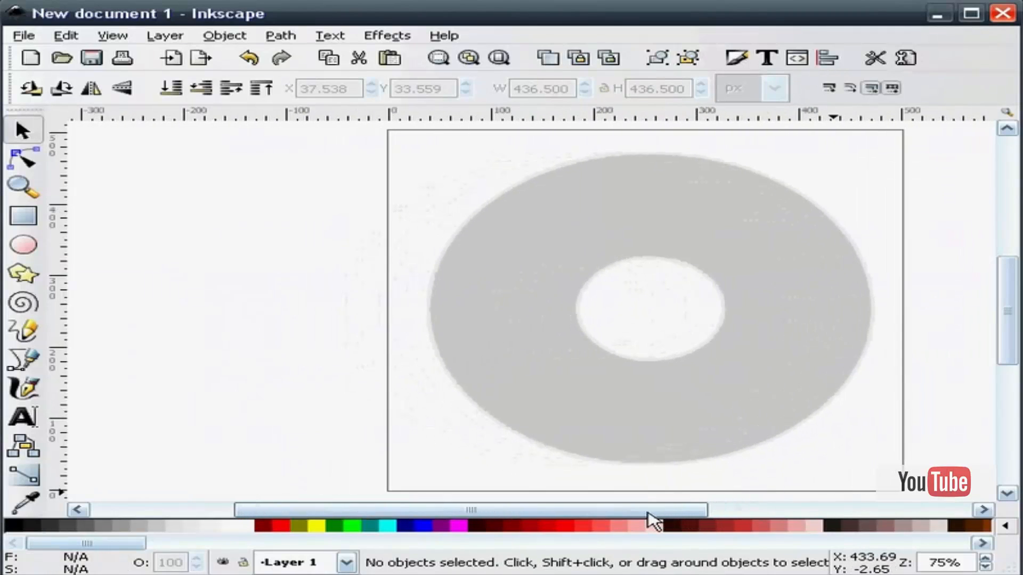
{"action": "left_click", "coordinate": [23, 247]}
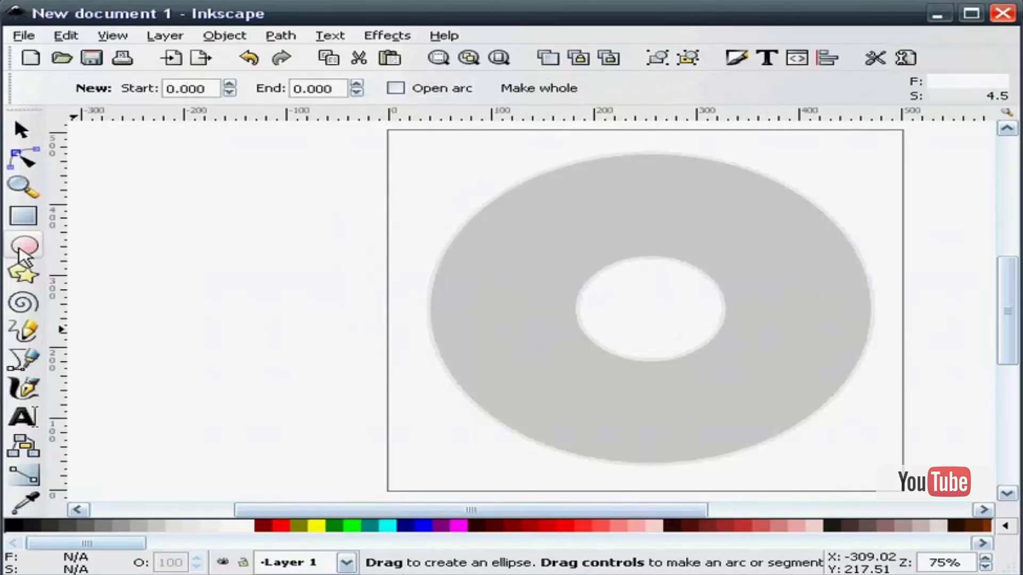
{"action": "left_click_drag", "start_coordinate": [136, 284], "coordinate": [315, 410]}
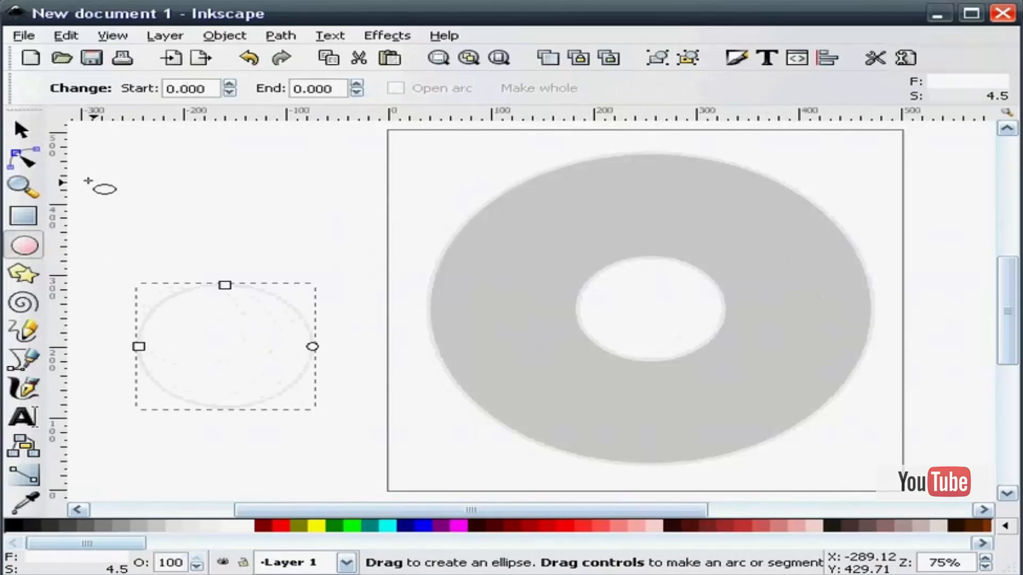
{"action": "left_click", "coordinate": [286, 526]}
{"action": "left_click", "coordinate": [20, 129]}
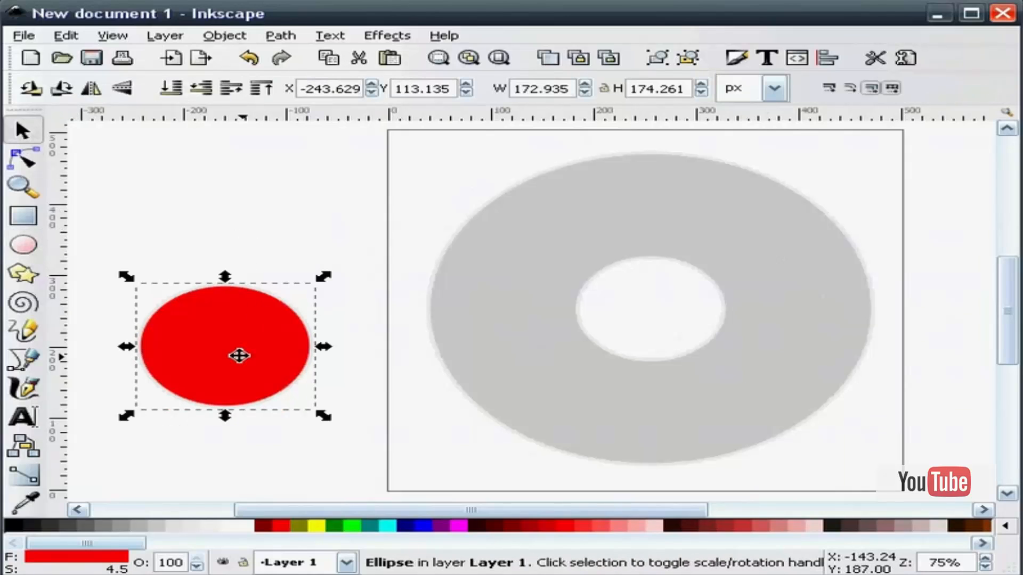
Step: Set the red ellipse's width and height to 137.487 px
{"action": "left_click_drag", "start_coordinate": [569, 89], "coordinate": [521, 89]}
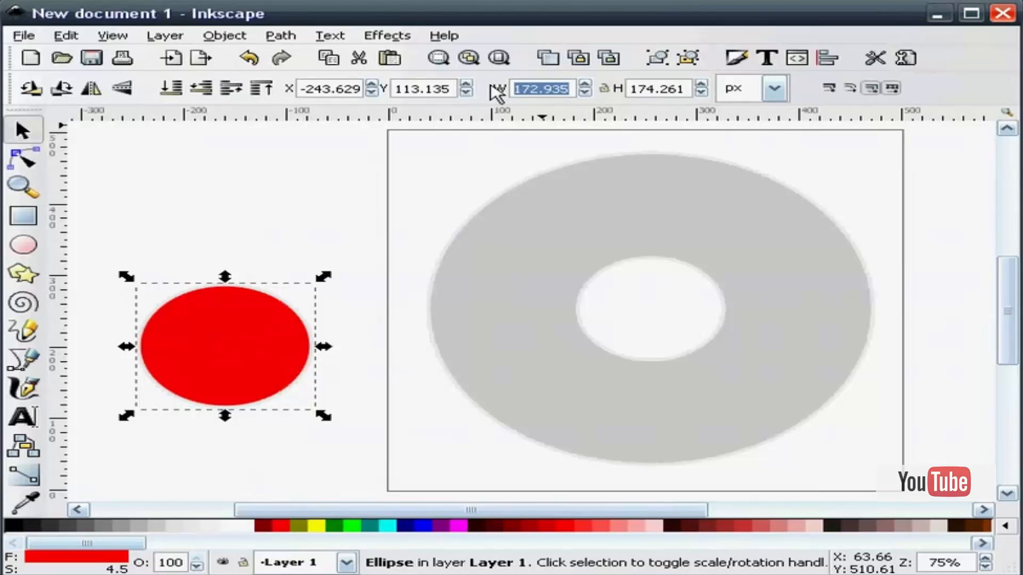
{"action": "type", "text": "137.487"}
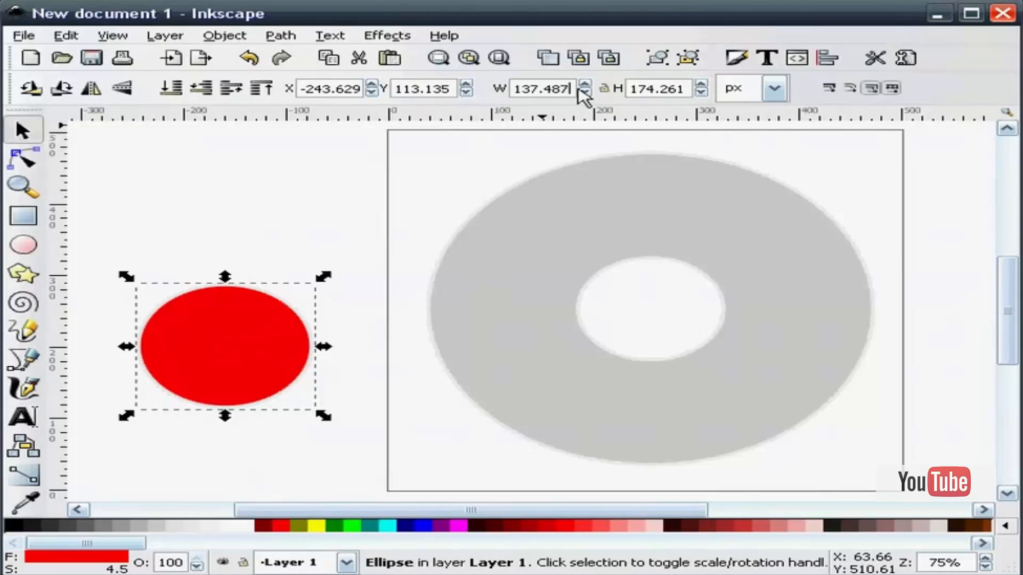
{"action": "left_click", "coordinate": [657, 89]}
{"action": "left_click_drag", "start_coordinate": [670, 89], "coordinate": [626, 89]}
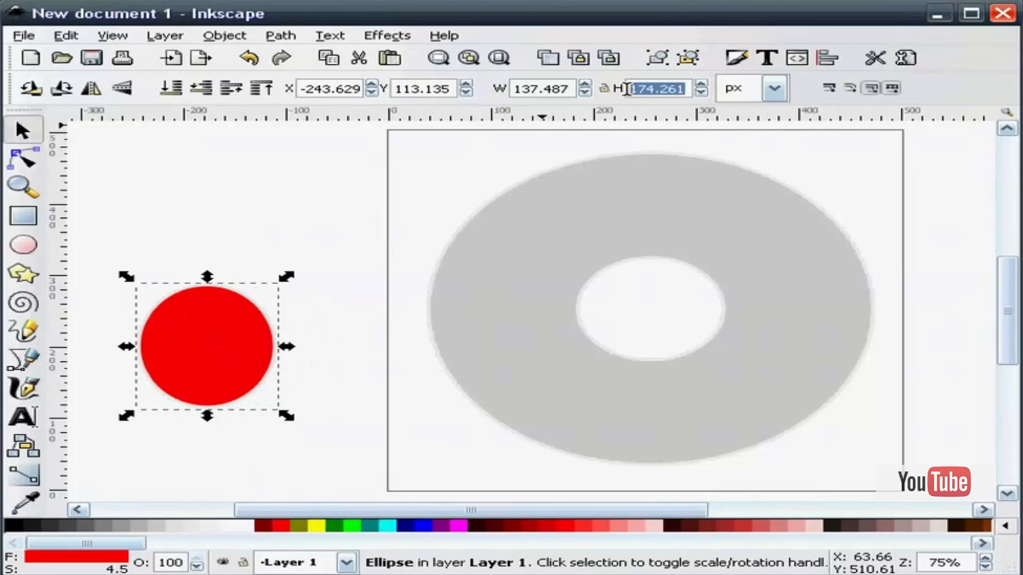
{"action": "type", "text": "137."}
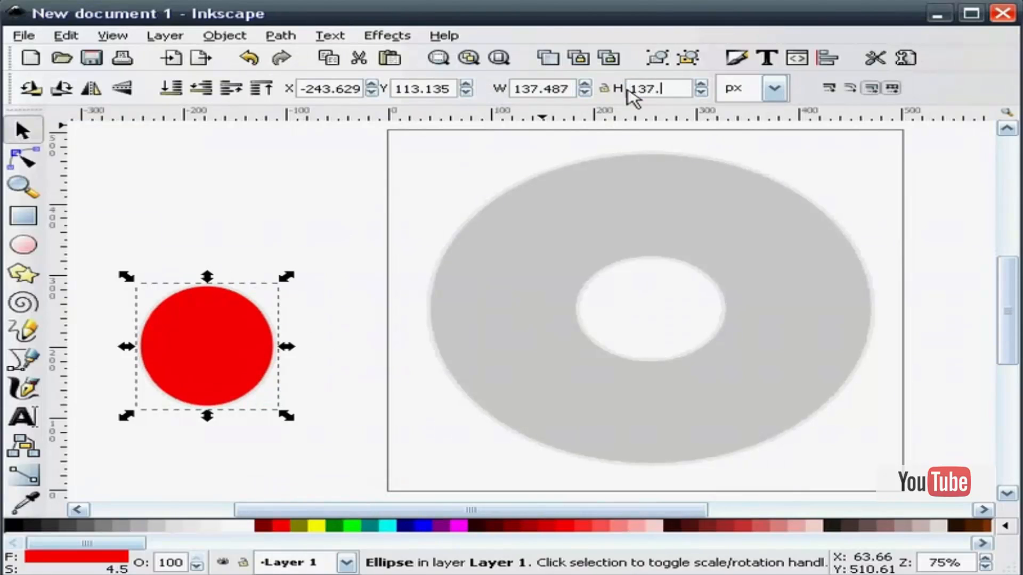
{"action": "type", "text": "487"}
{"action": "key", "text": "Return"}
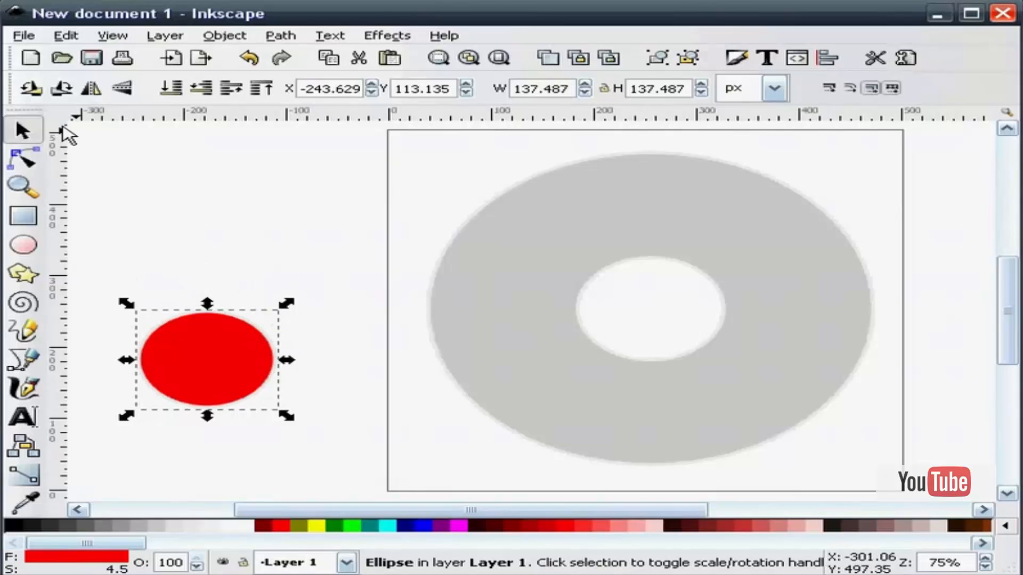
{"action": "left_click", "coordinate": [239, 308]}
{"action": "left_click", "coordinate": [225, 328]}
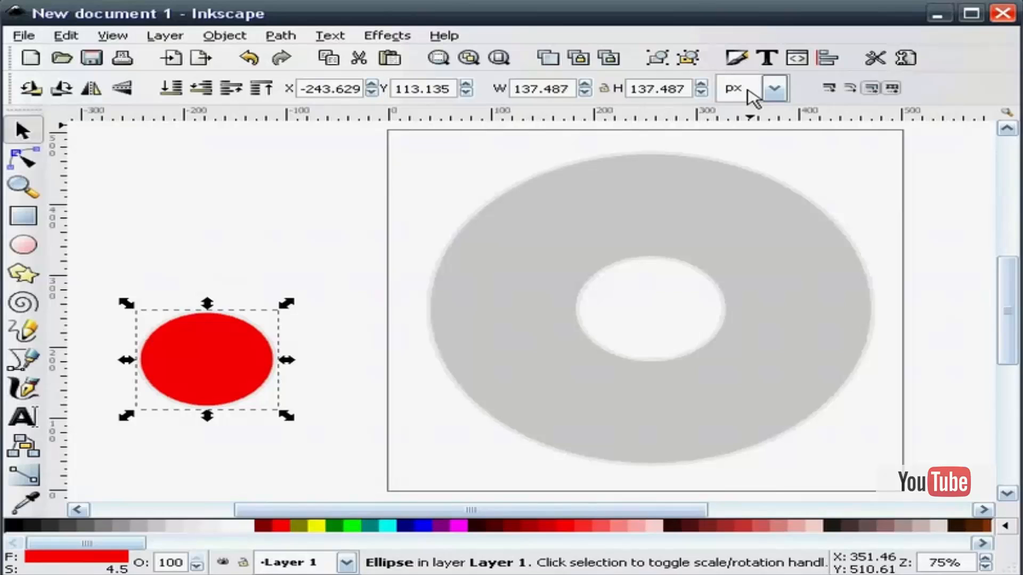
Step: Set the red circle's stroke width to 1.362 px with a round join
{"action": "left_click", "coordinate": [752, 61]}
{"action": "left_click", "coordinate": [754, 145]}
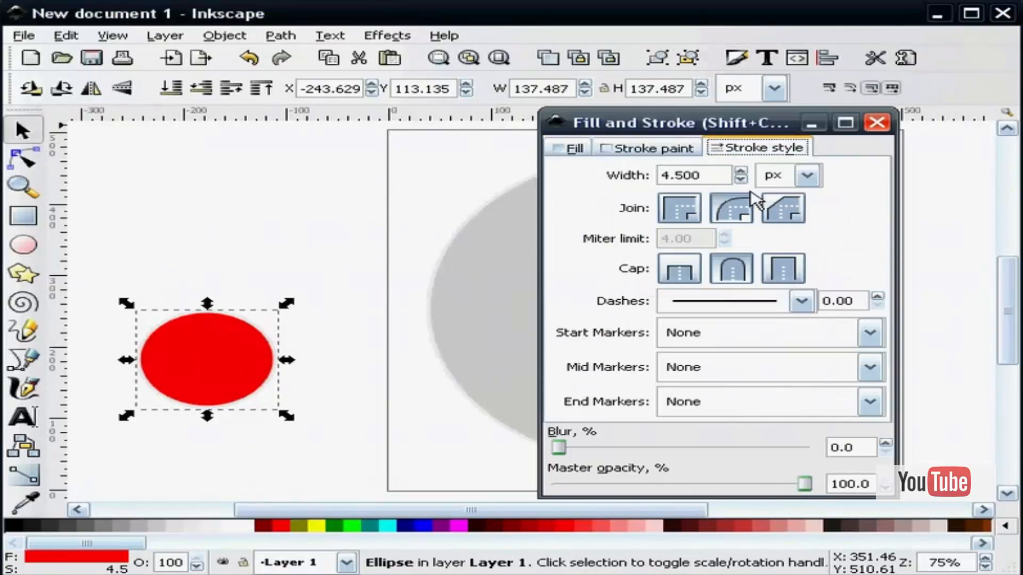
{"action": "left_click_drag", "start_coordinate": [714, 176], "coordinate": [645, 175]}
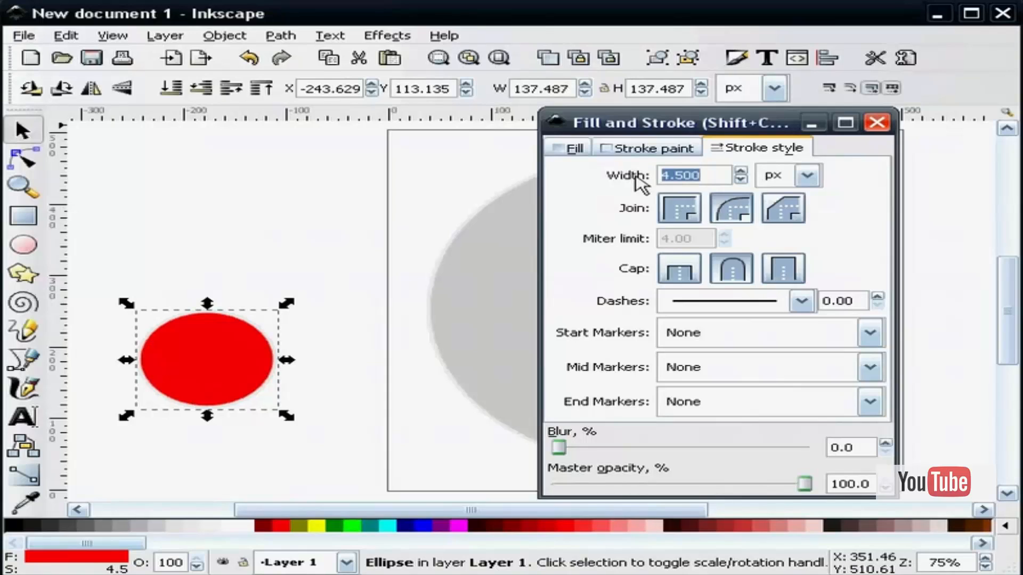
{"action": "type", "text": "1.362"}
{"action": "left_click", "coordinate": [731, 209]}
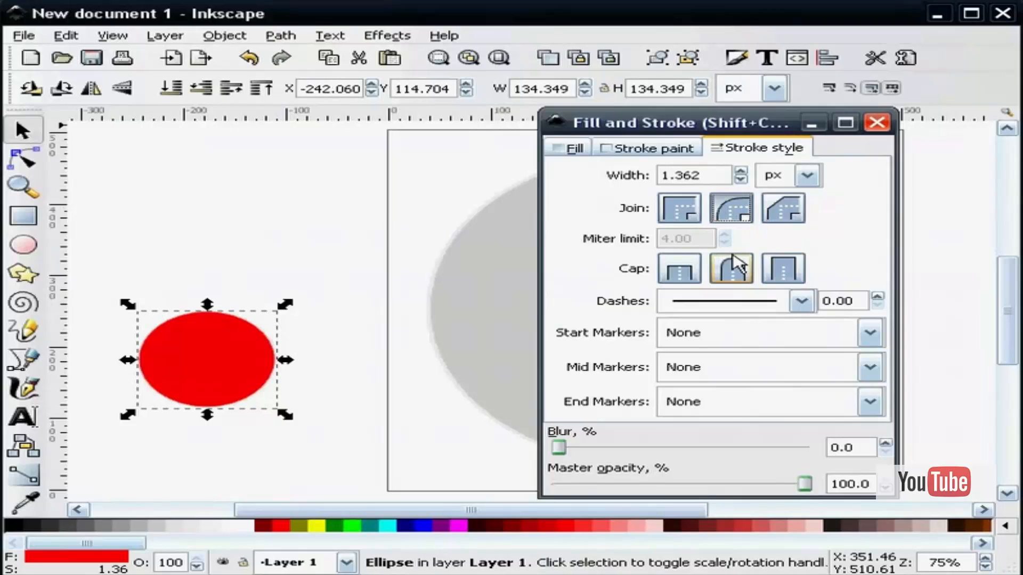
{"action": "left_click", "coordinate": [877, 123]}
Step: Change the fill of the red circle beside the page to white
{"action": "left_click", "coordinate": [311, 230]}
{"action": "left_click", "coordinate": [215, 345]}
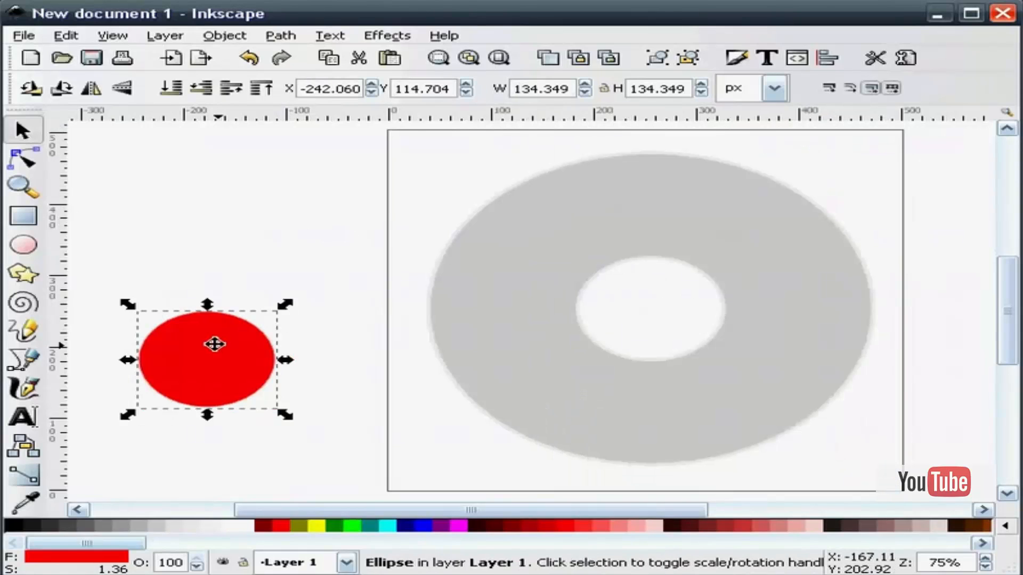
{"action": "left_click", "coordinate": [228, 530]}
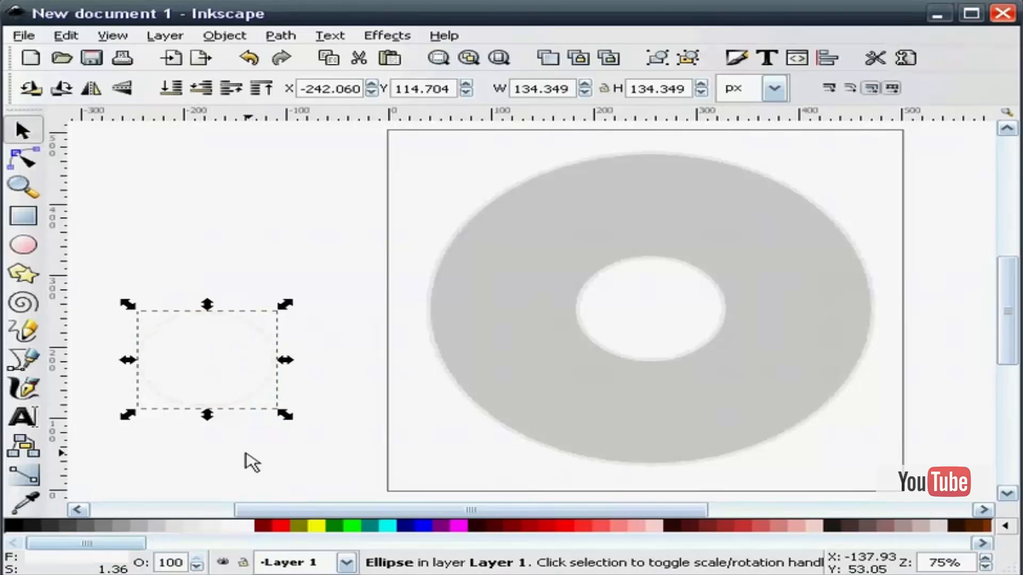
{"action": "left_click", "coordinate": [315, 427]}
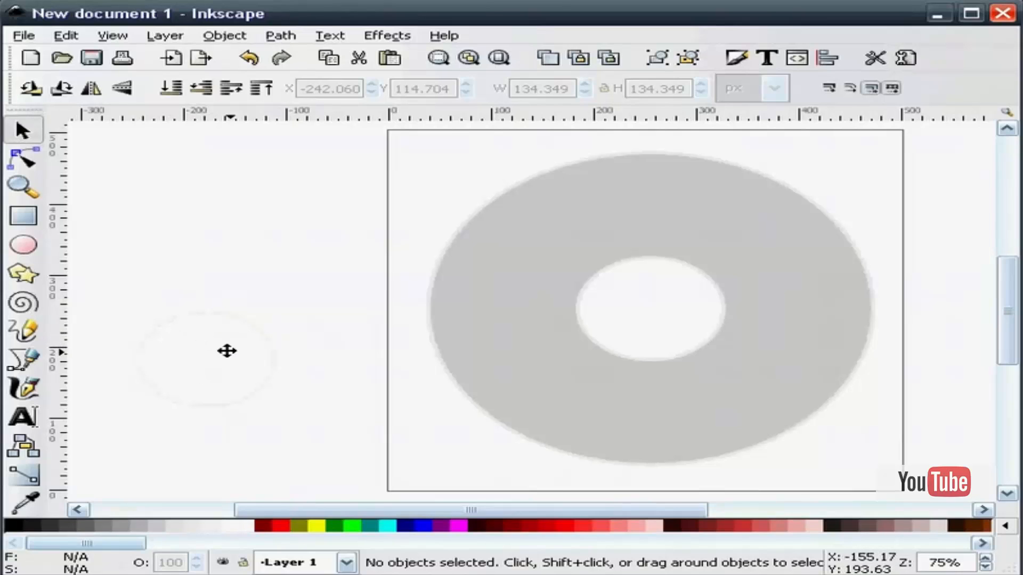
Step: Draw a small ellipse about 61 by 57 px above the white circle beside the page and fill it red
{"action": "left_click", "coordinate": [23, 245]}
{"action": "left_click_drag", "start_coordinate": [155, 194], "coordinate": [195, 229]}
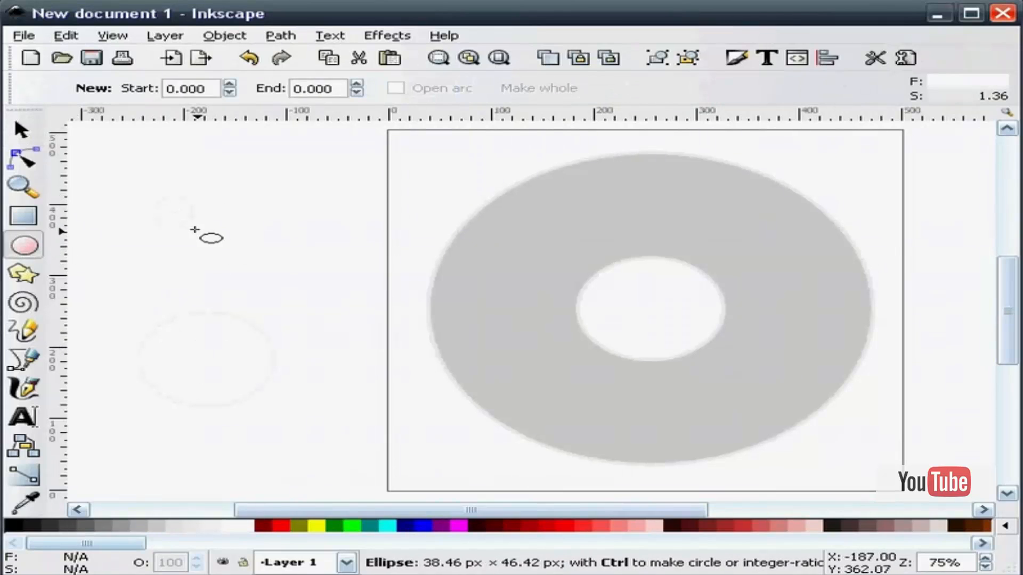
{"action": "left_click", "coordinate": [290, 526]}
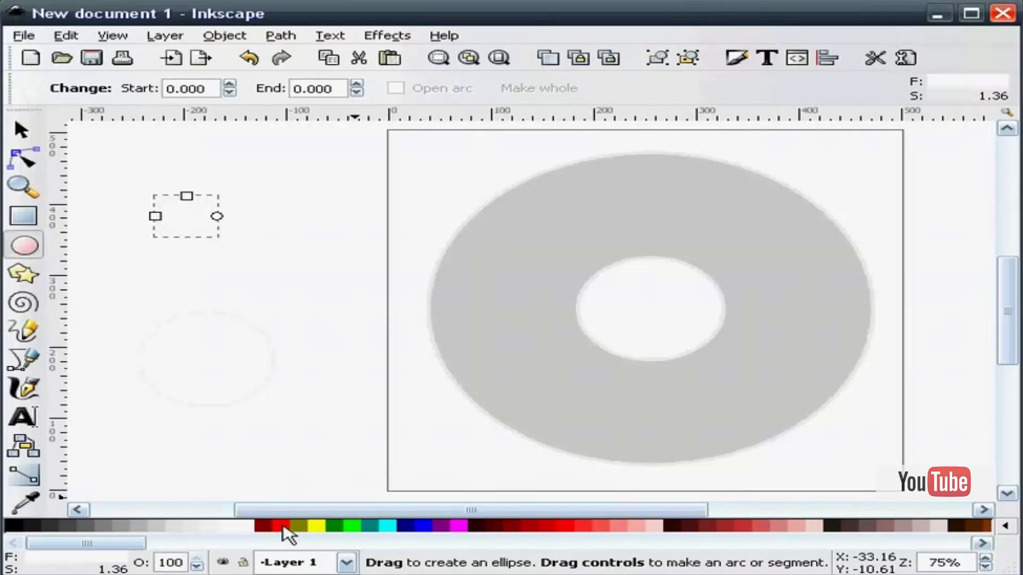
{"action": "left_click", "coordinate": [36, 137]}
{"action": "left_click", "coordinate": [206, 217]}
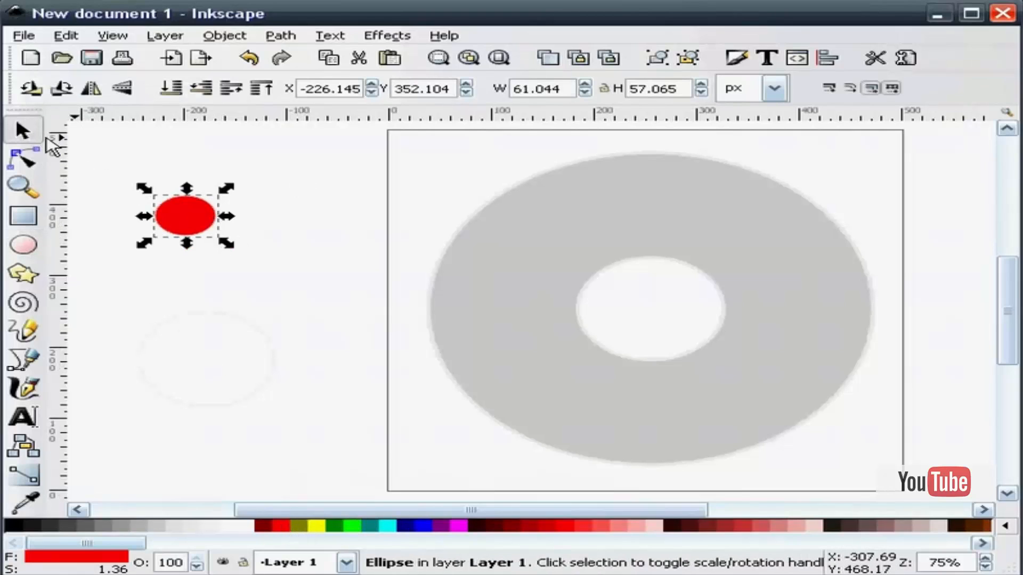
Step: Remove the stroke paint from the small red ellipse
{"action": "left_click", "coordinate": [734, 60]}
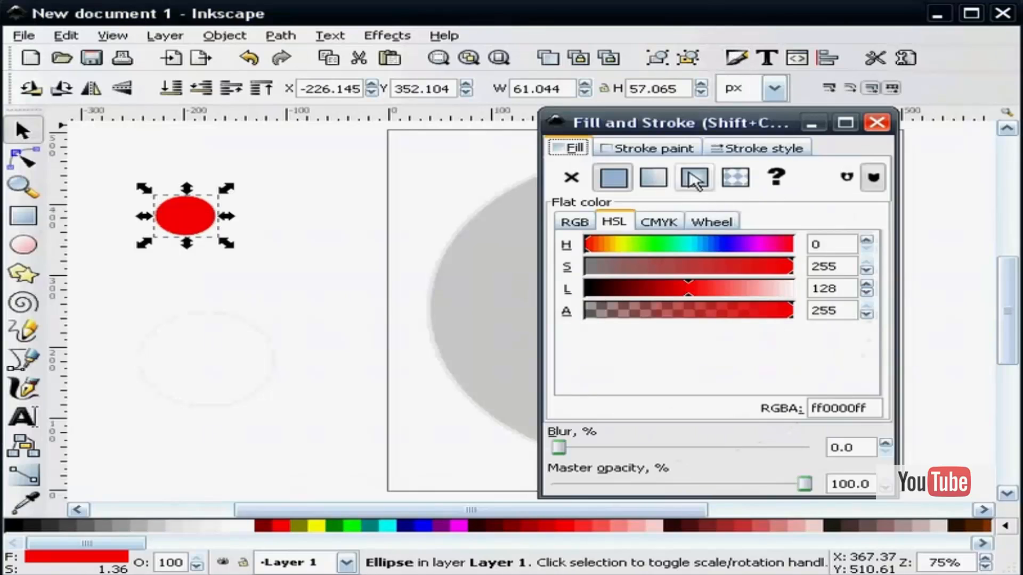
{"action": "left_click", "coordinate": [665, 147]}
{"action": "left_click", "coordinate": [574, 178]}
{"action": "left_click", "coordinate": [877, 124]}
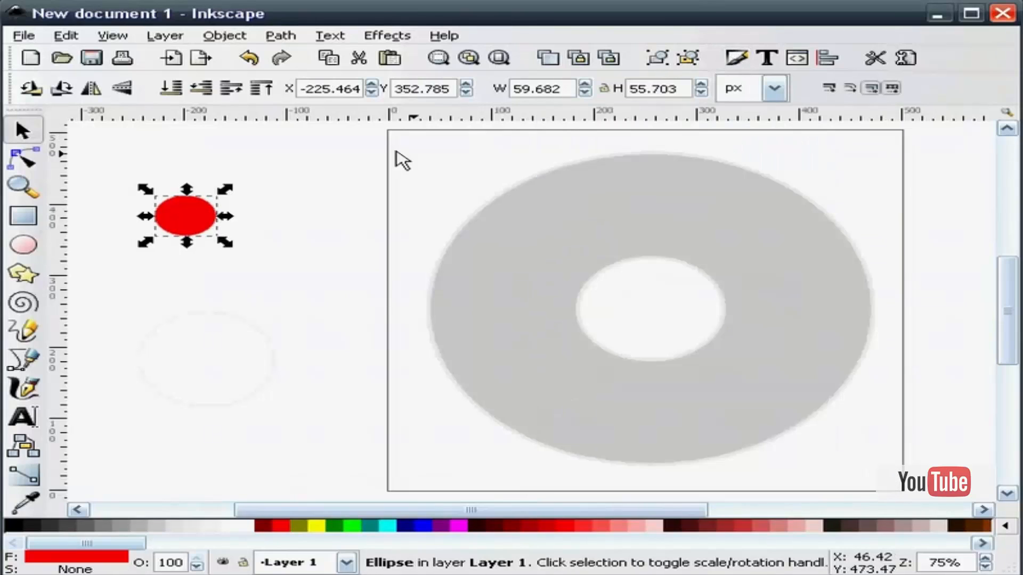
Step: Set the small red ellipse's width and height to 53 px
{"action": "left_click", "coordinate": [309, 156]}
{"action": "left_click", "coordinate": [191, 207]}
{"action": "left_click_drag", "start_coordinate": [568, 90], "coordinate": [490, 92]}
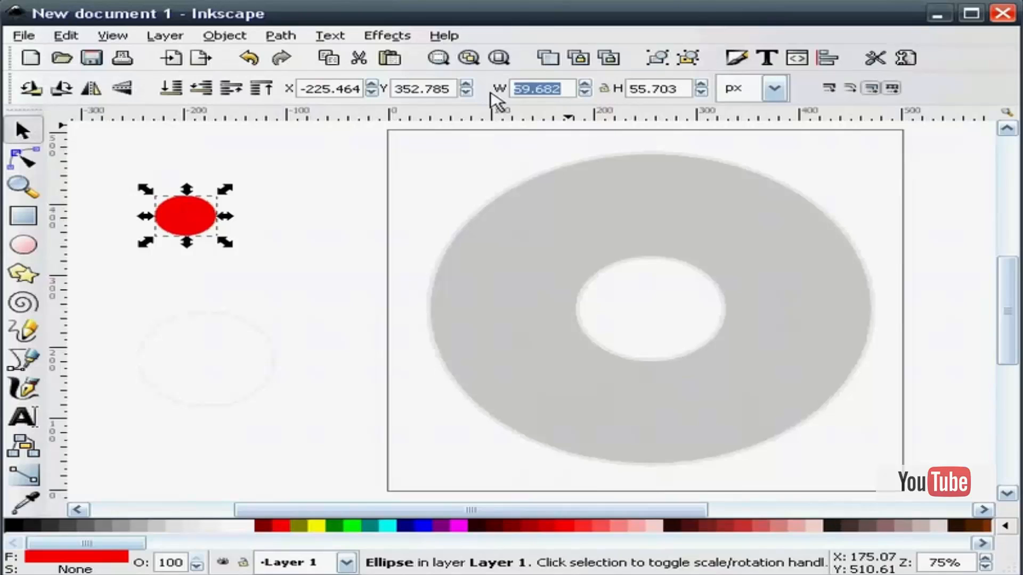
{"action": "type", "text": "53"}
{"action": "left_click", "coordinate": [650, 90]}
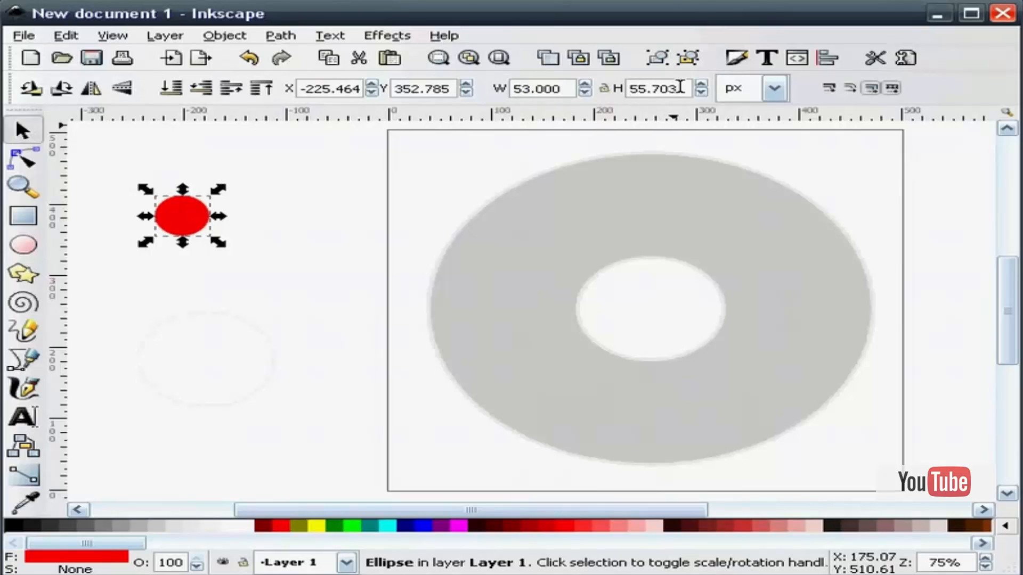
{"action": "left_click_drag", "start_coordinate": [679, 86], "coordinate": [629, 93]}
{"action": "type", "text": "53"}
{"action": "left_click", "coordinate": [388, 220]}
Step: Centre the small red circle on the white circle beside the page in both directions, relative to the last selected object
{"action": "left_click", "coordinate": [183, 211]}
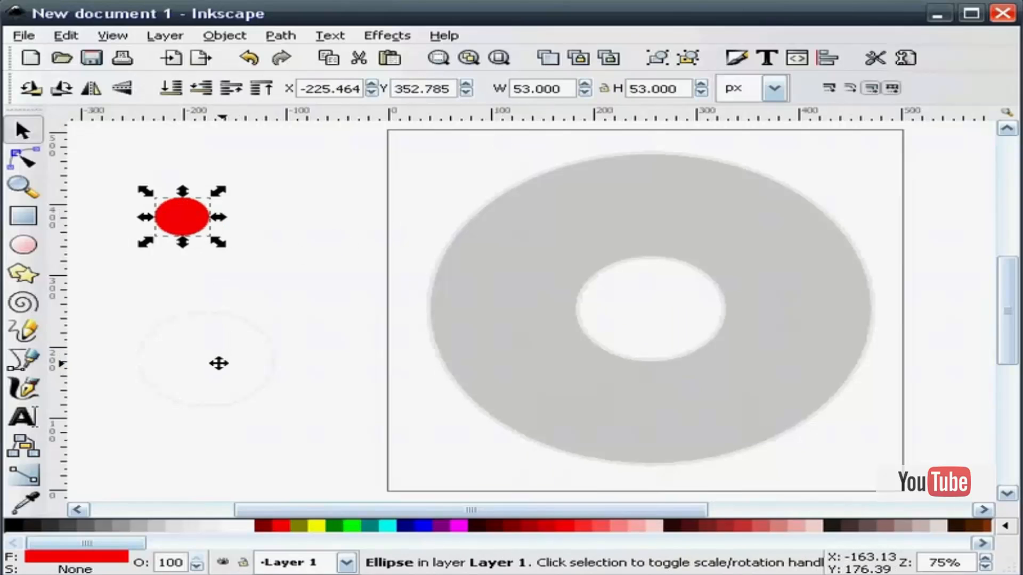
{"action": "left_click", "coordinate": [218, 363], "text": "shift"}
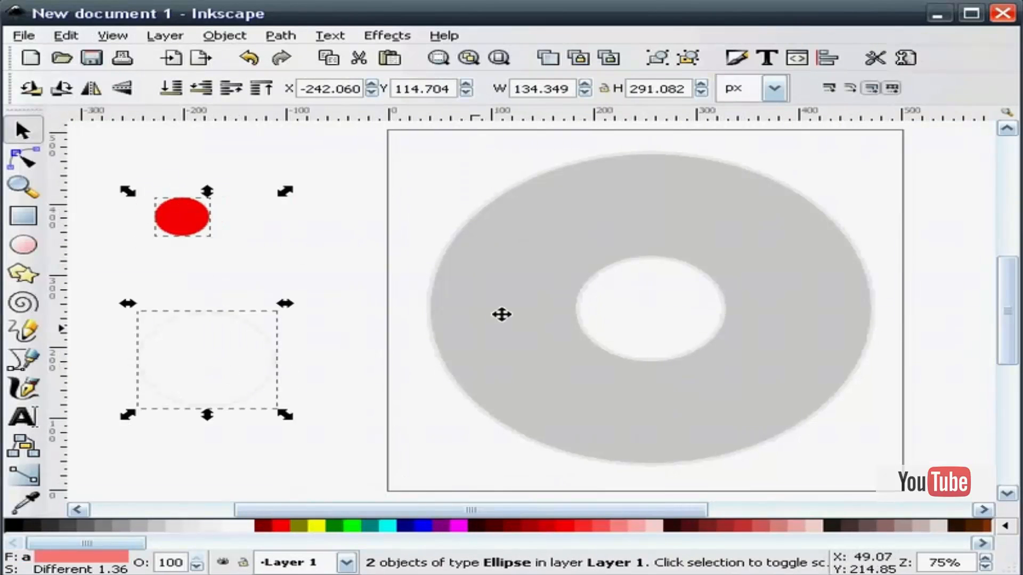
{"action": "left_click", "coordinate": [827, 59]}
{"action": "left_click", "coordinate": [783, 222]}
{"action": "left_click", "coordinate": [783, 255]}
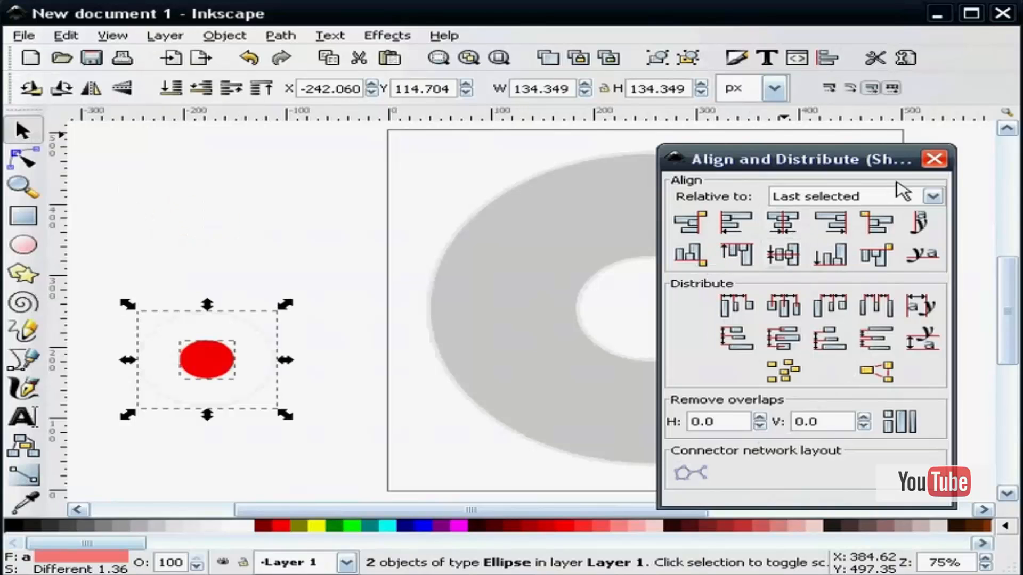
{"action": "left_click", "coordinate": [934, 159]}
Step: Cut the small red circle out of the white circle with a path Difference
{"action": "left_click", "coordinate": [130, 436]}
{"action": "left_click_drag", "start_coordinate": [100, 436], "coordinate": [338, 268]}
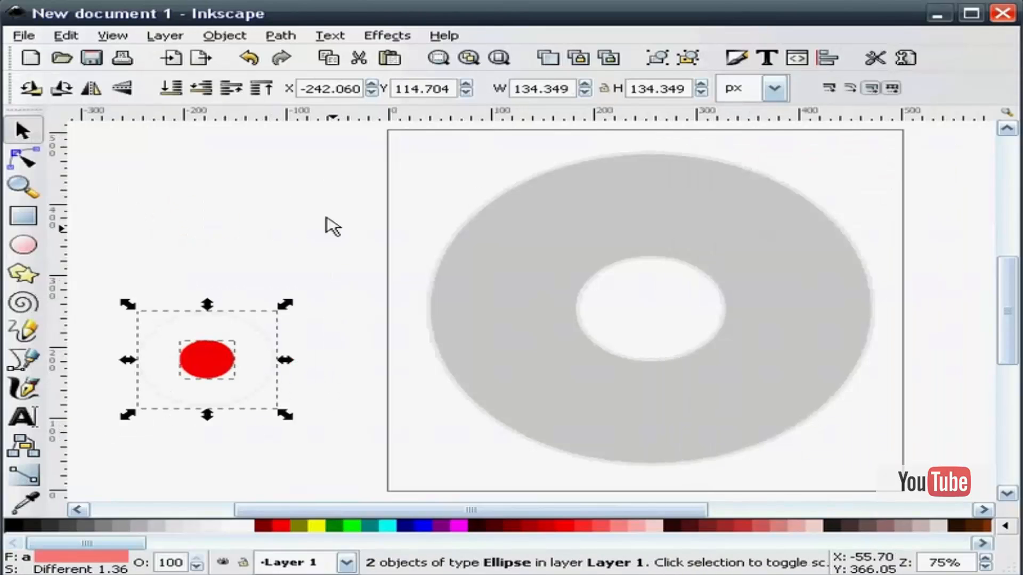
{"action": "left_click", "coordinate": [243, 36]}
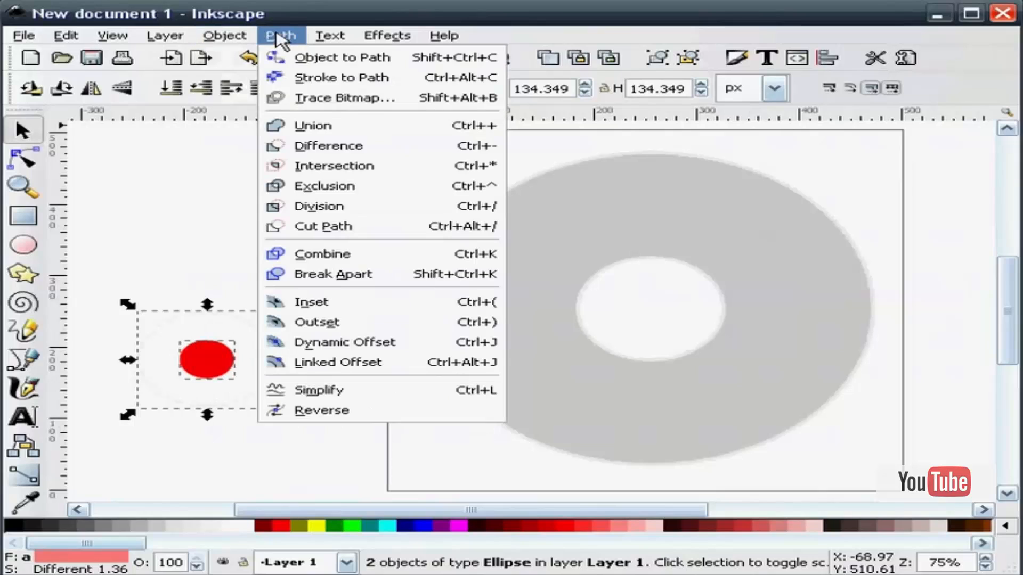
{"action": "left_click", "coordinate": [318, 143]}
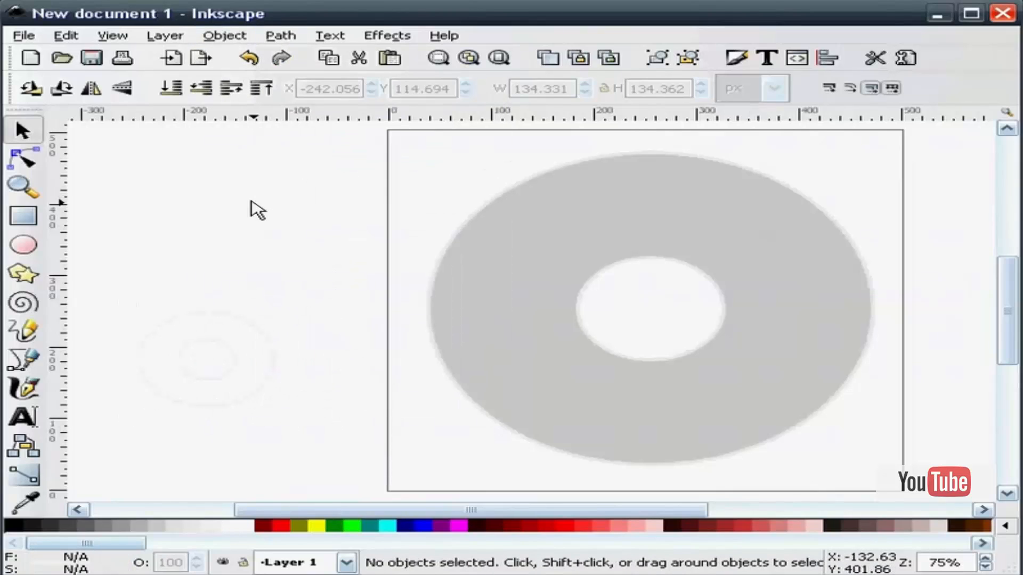
Step: Centre the white ring on the large grey circle in both directions, relative to the last selected object
{"action": "left_click", "coordinate": [245, 352]}
{"action": "left_click", "coordinate": [538, 281], "text": "shift"}
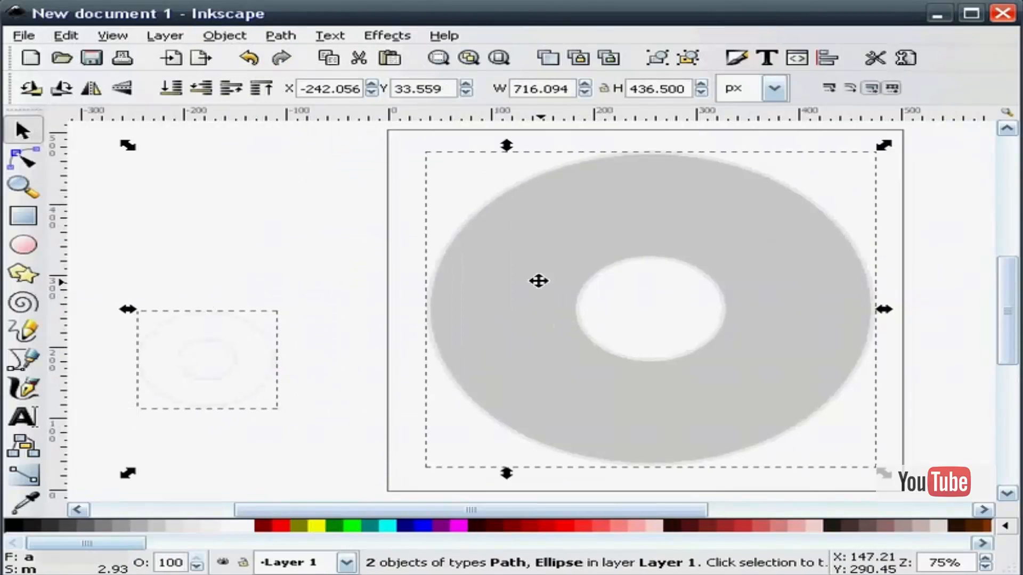
{"action": "left_click", "coordinate": [829, 59]}
{"action": "left_click", "coordinate": [782, 223]}
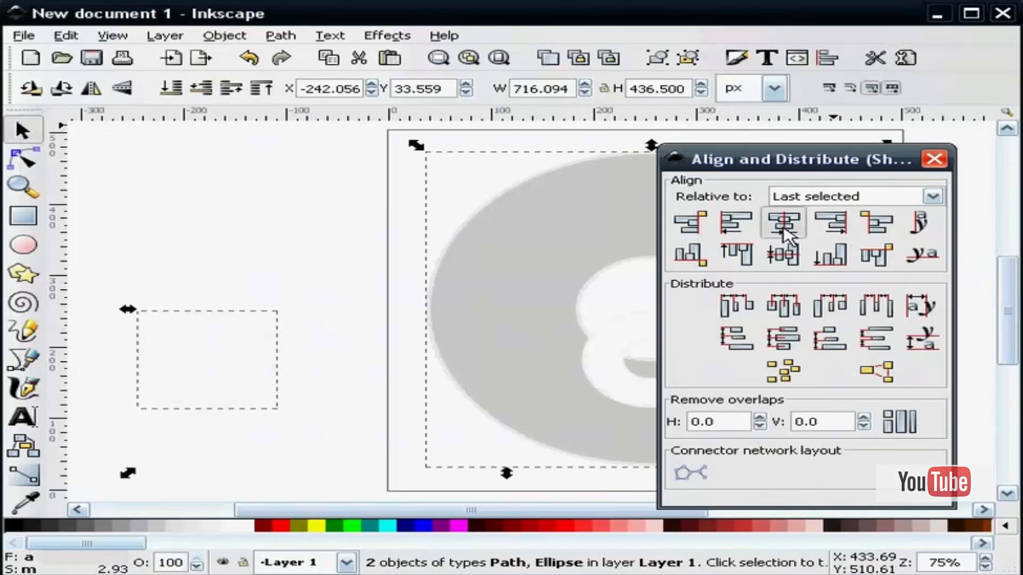
{"action": "left_click", "coordinate": [782, 255]}
{"action": "left_click", "coordinate": [934, 158]}
{"action": "left_click", "coordinate": [247, 258]}
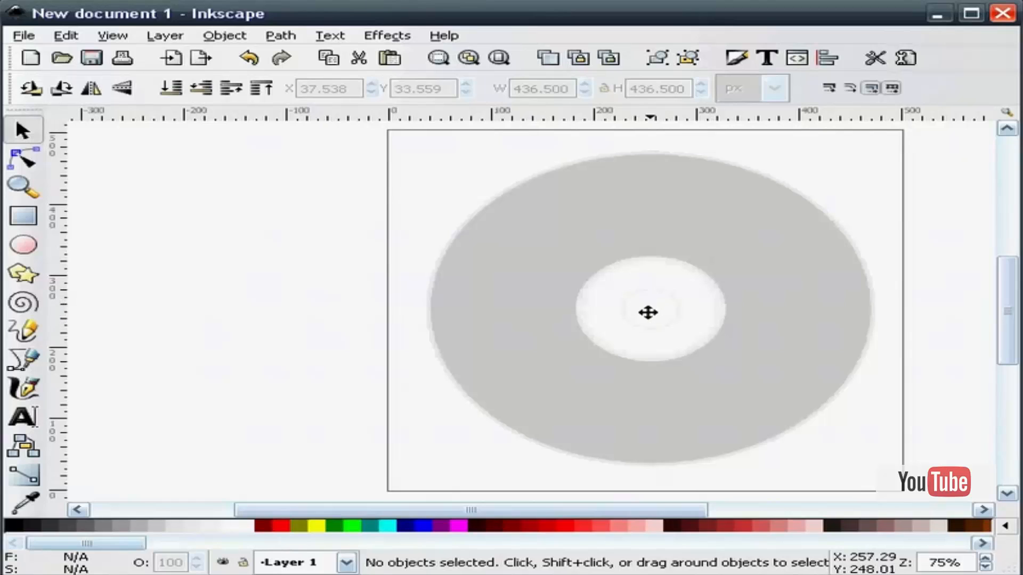
Step: Draw a red ellipse about 153 by 158 px in the empty space left of the page
{"action": "left_click", "coordinate": [24, 245]}
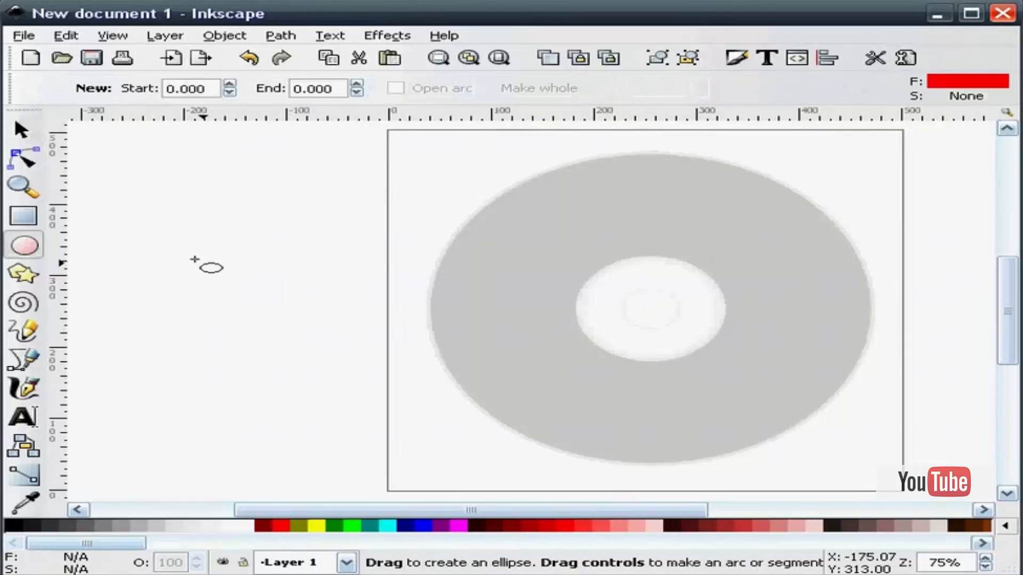
{"action": "left_click_drag", "start_coordinate": [148, 233], "coordinate": [306, 347]}
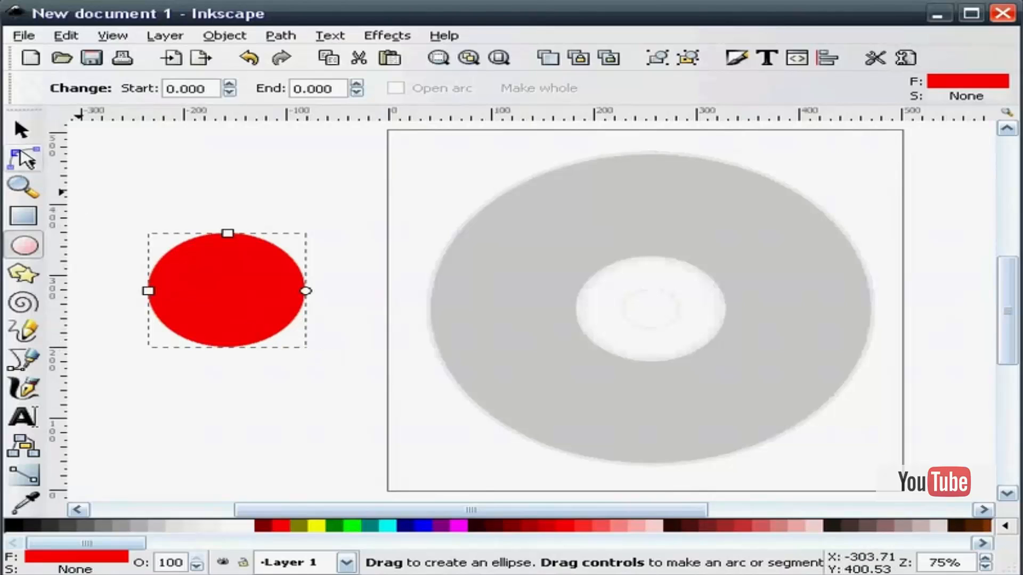
{"action": "left_click", "coordinate": [22, 130]}
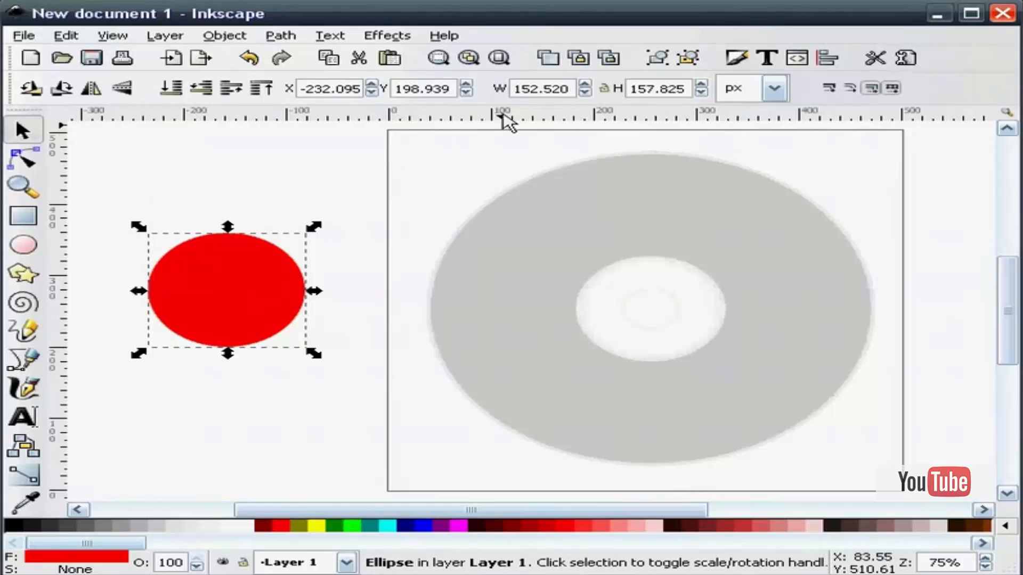
Step: Resize the red ellipse beside the page to 126.9 px wide and 126.9 px high
{"action": "left_click_drag", "start_coordinate": [568, 87], "coordinate": [530, 86]}
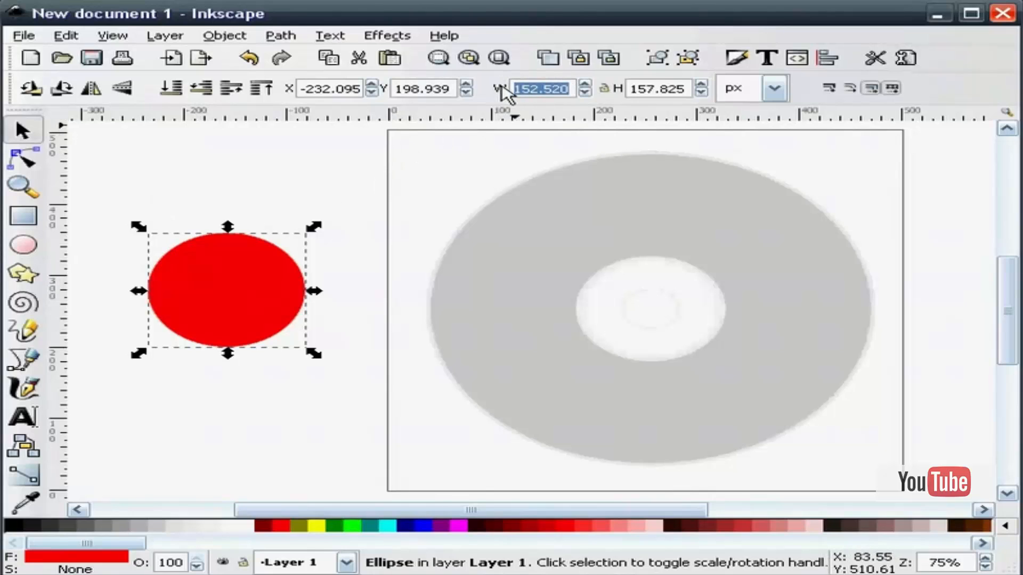
{"action": "type", "text": "12"}
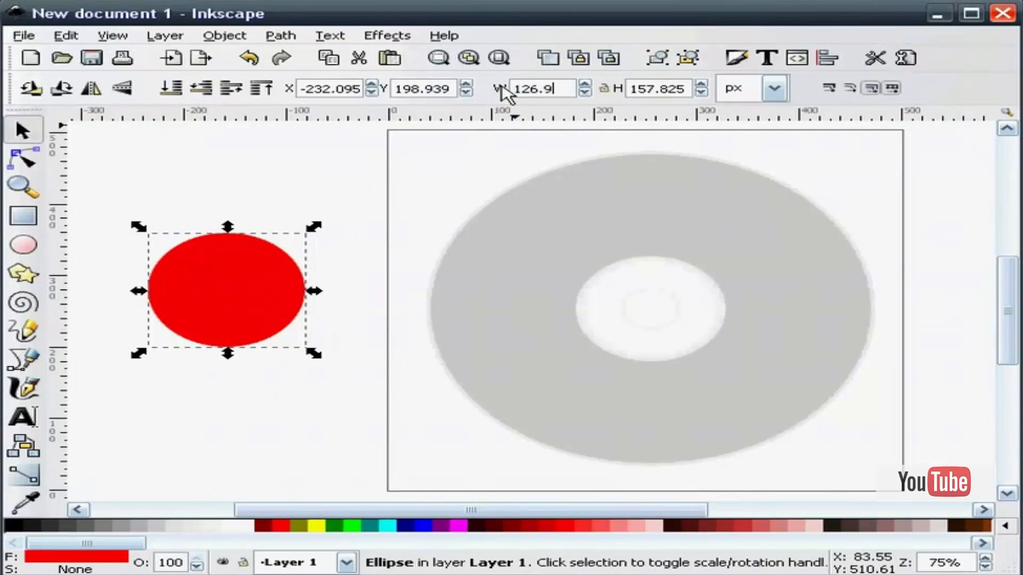
{"action": "type", "text": "6.9"}
{"action": "key", "text": "Return"}
{"action": "left_click_drag", "start_coordinate": [687, 87], "coordinate": [631, 87]}
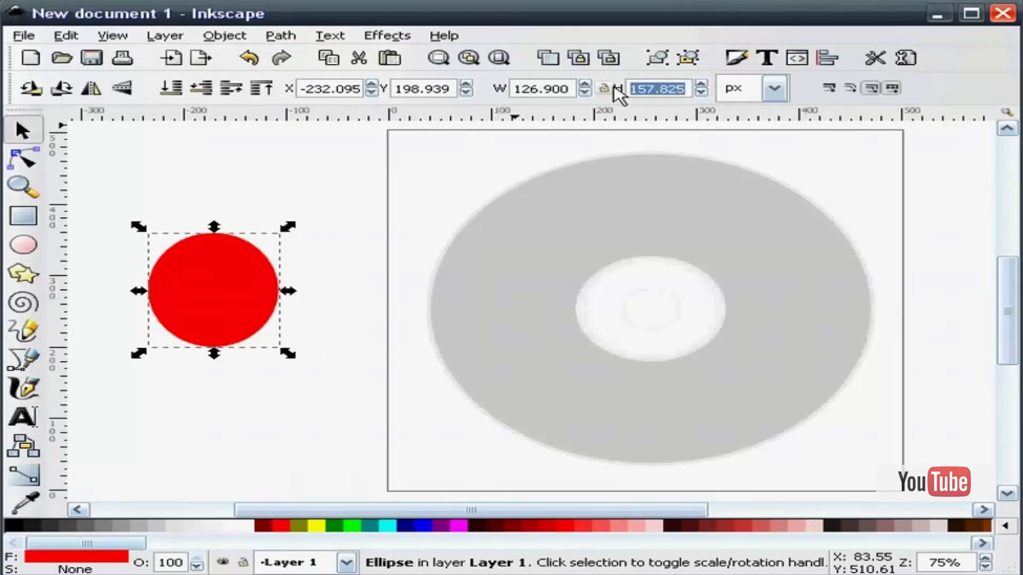
{"action": "type", "text": "126.9"}
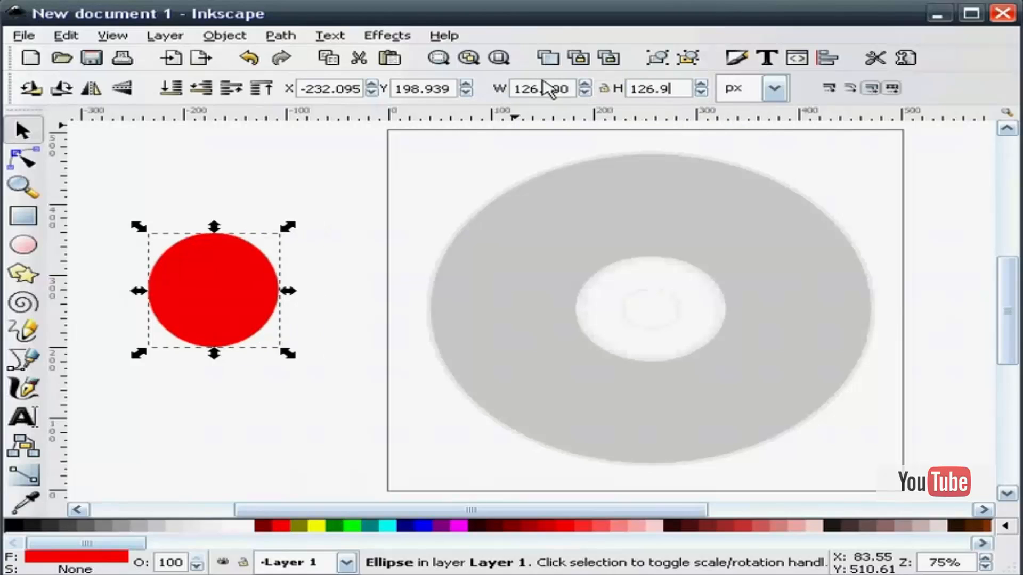
{"action": "key", "text": "Return"}
{"action": "left_click", "coordinate": [195, 201]}
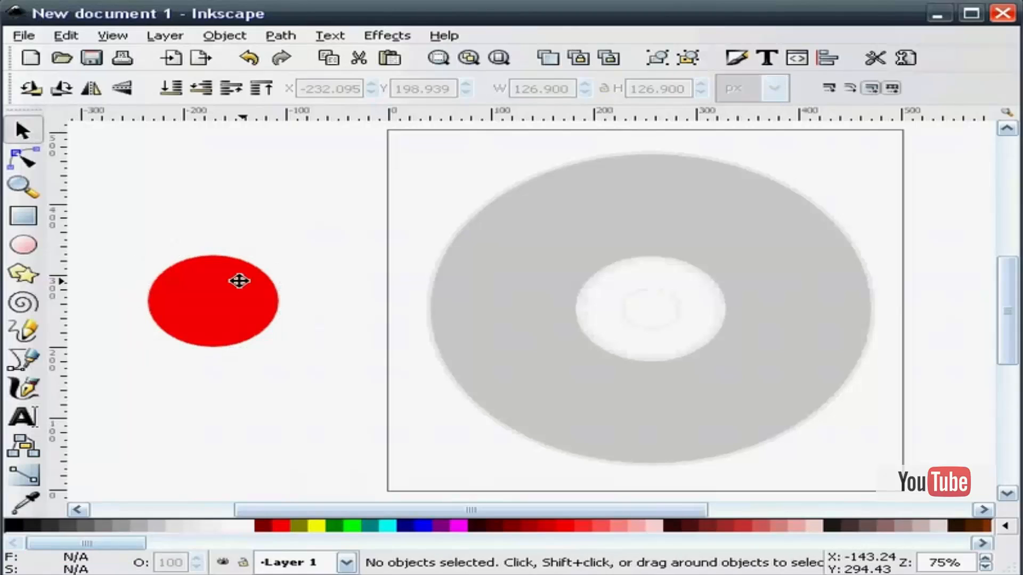
Step: Check the red circle's fill and stroke paint settings
{"action": "left_click", "coordinate": [238, 279]}
{"action": "left_click", "coordinate": [737, 58]}
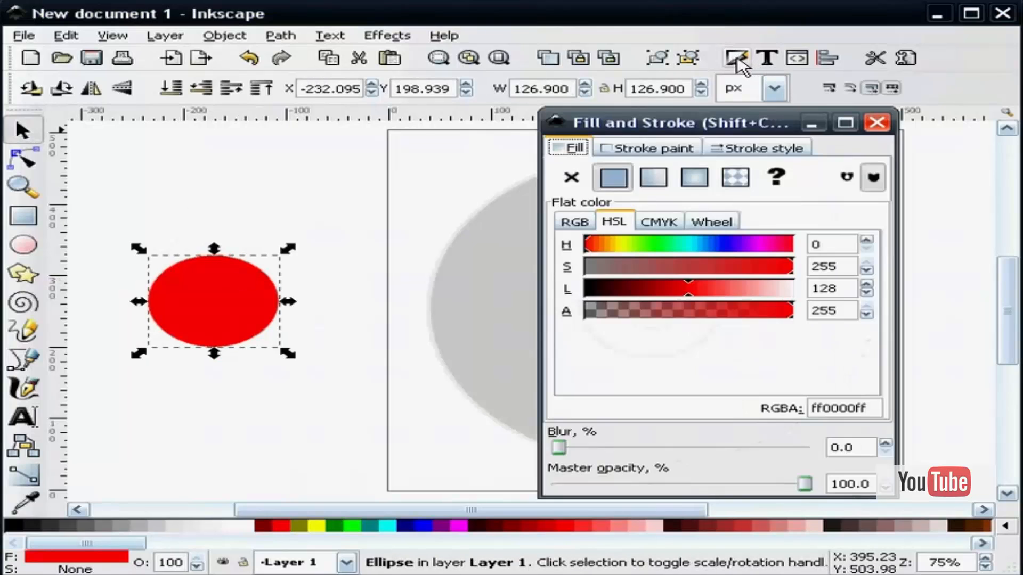
{"action": "left_click", "coordinate": [638, 157]}
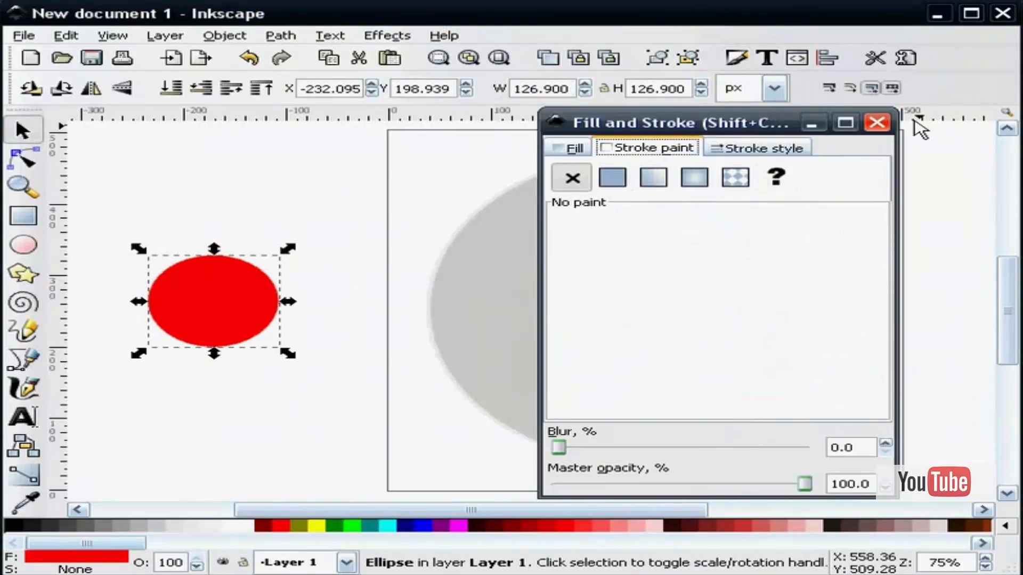
{"action": "left_click", "coordinate": [877, 123]}
{"action": "left_click", "coordinate": [390, 180]}
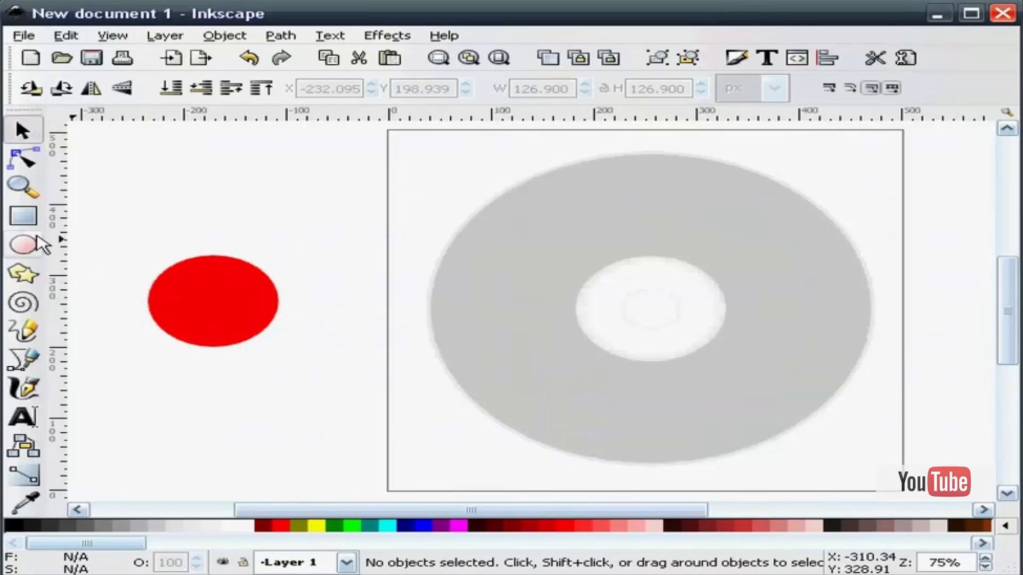
Step: Duplicate the red circle in place and fill the copy with yellow
{"action": "left_click", "coordinate": [23, 186]}
{"action": "left_click_drag", "start_coordinate": [97, 370], "coordinate": [366, 237]}
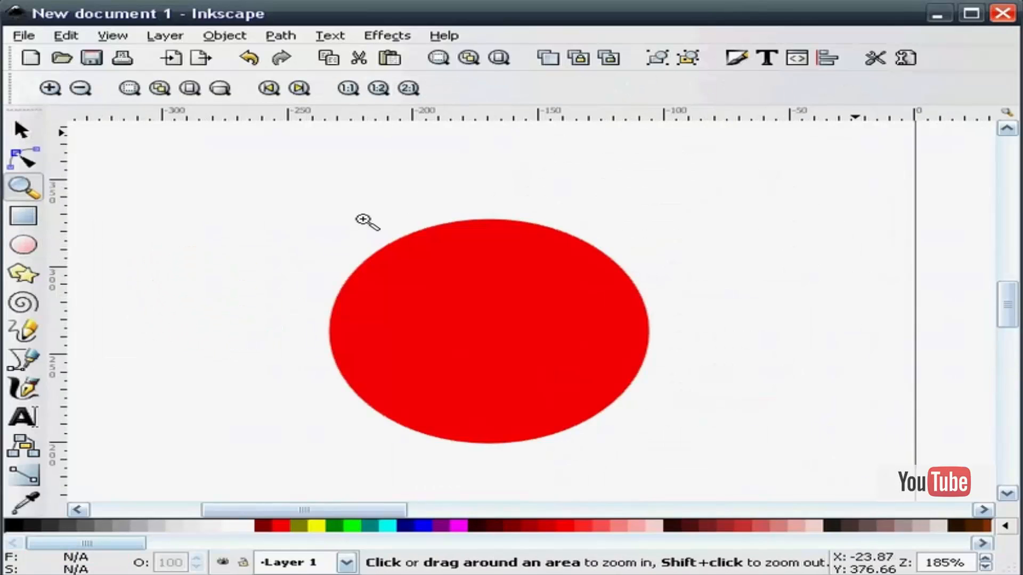
{"action": "left_click", "coordinate": [22, 131]}
{"action": "right_click", "coordinate": [487, 326]}
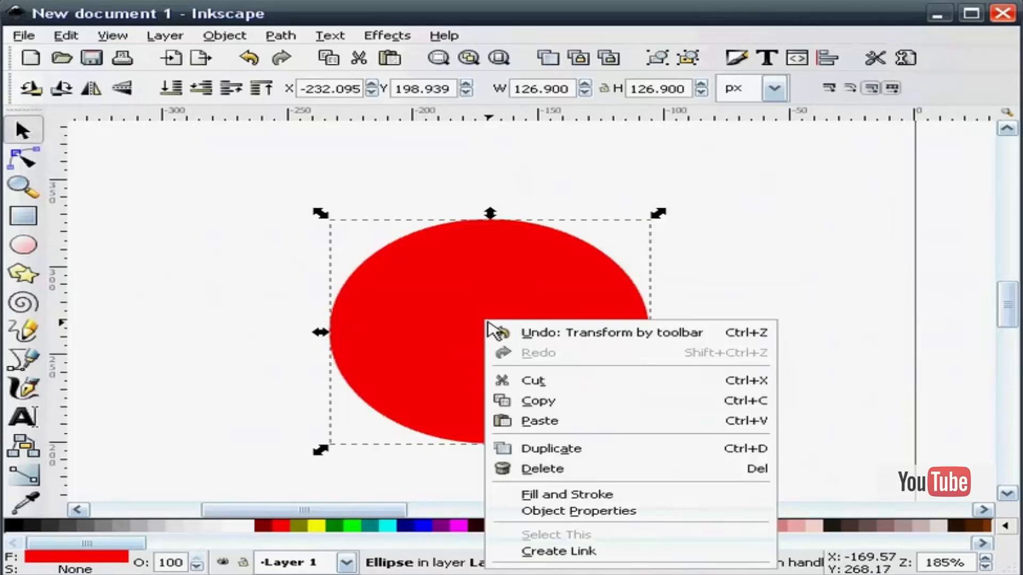
{"action": "left_click", "coordinate": [559, 430]}
{"action": "left_click", "coordinate": [310, 526]}
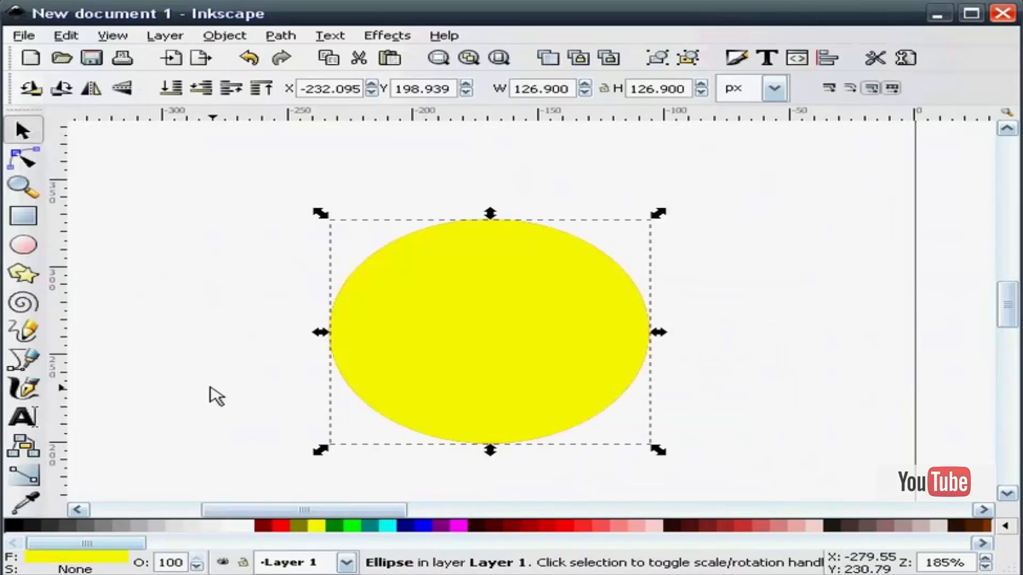
{"action": "left_click", "coordinate": [218, 387]}
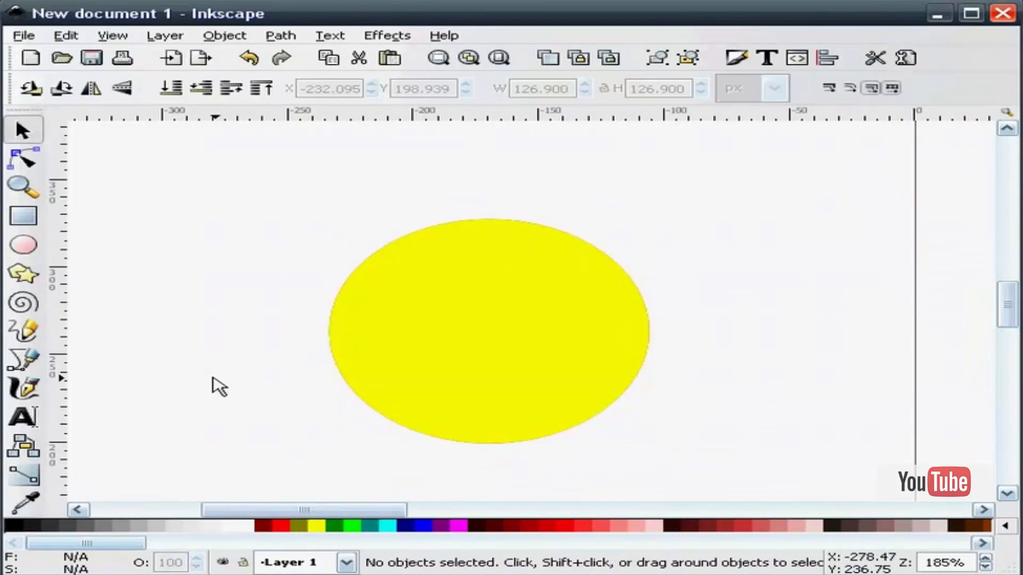
Step: Apply a Dynamic Offset to the yellow circle and inset it to about 113 px across
{"action": "left_click", "coordinate": [277, 37]}
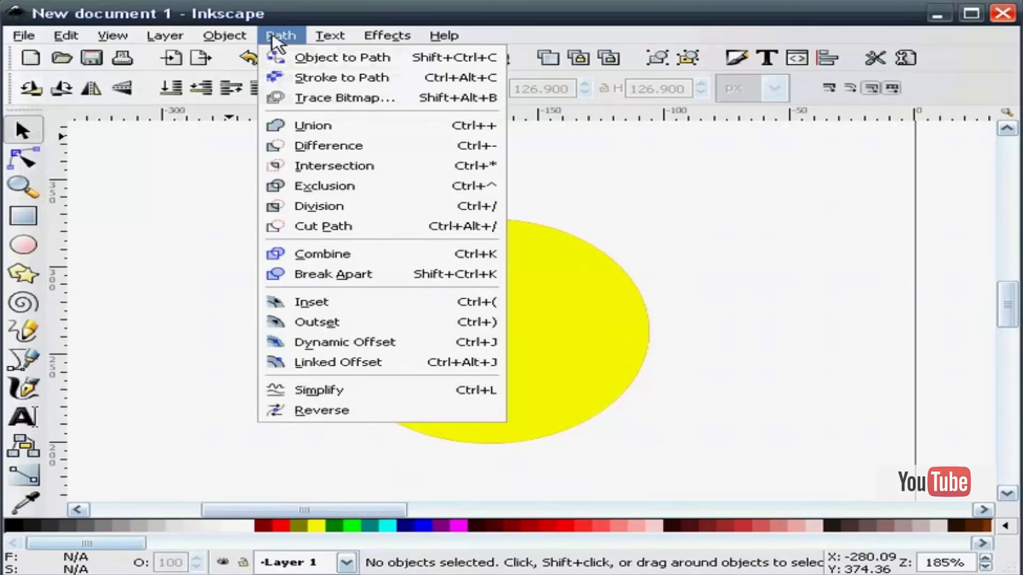
{"action": "left_click", "coordinate": [335, 323]}
{"action": "left_click", "coordinate": [24, 157]}
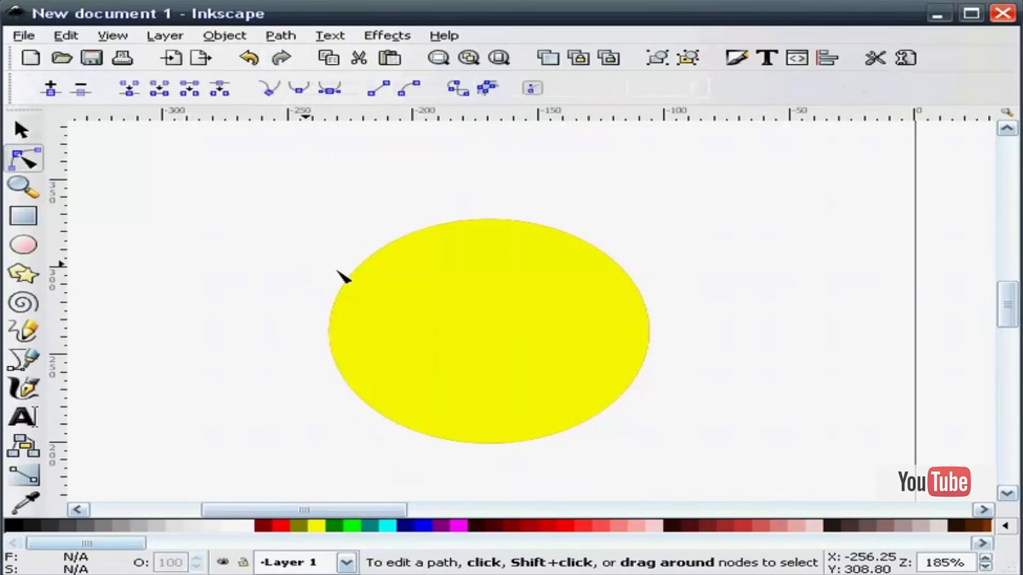
{"action": "left_click", "coordinate": [454, 288]}
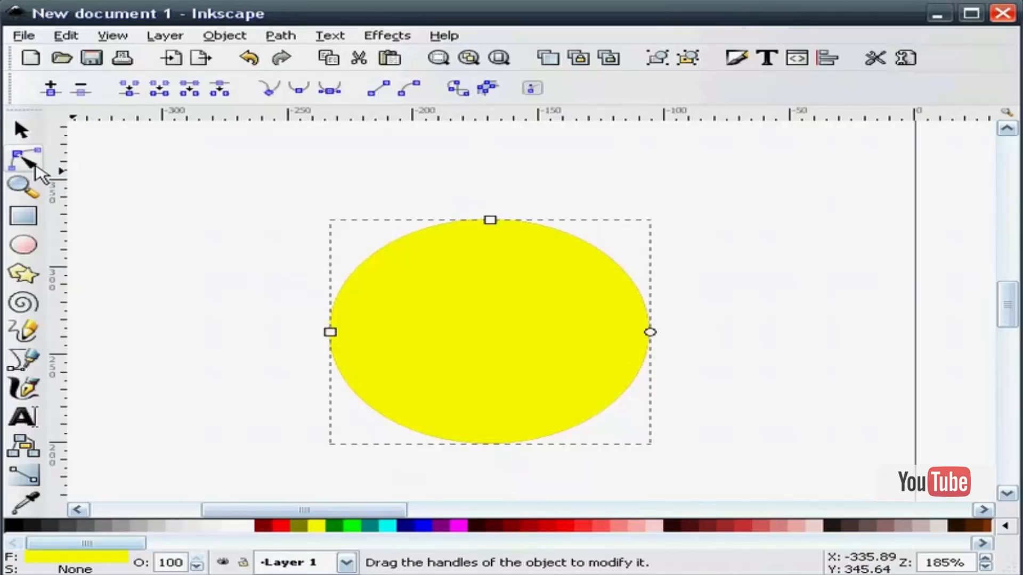
{"action": "left_click", "coordinate": [281, 35]}
{"action": "left_click", "coordinate": [330, 342]}
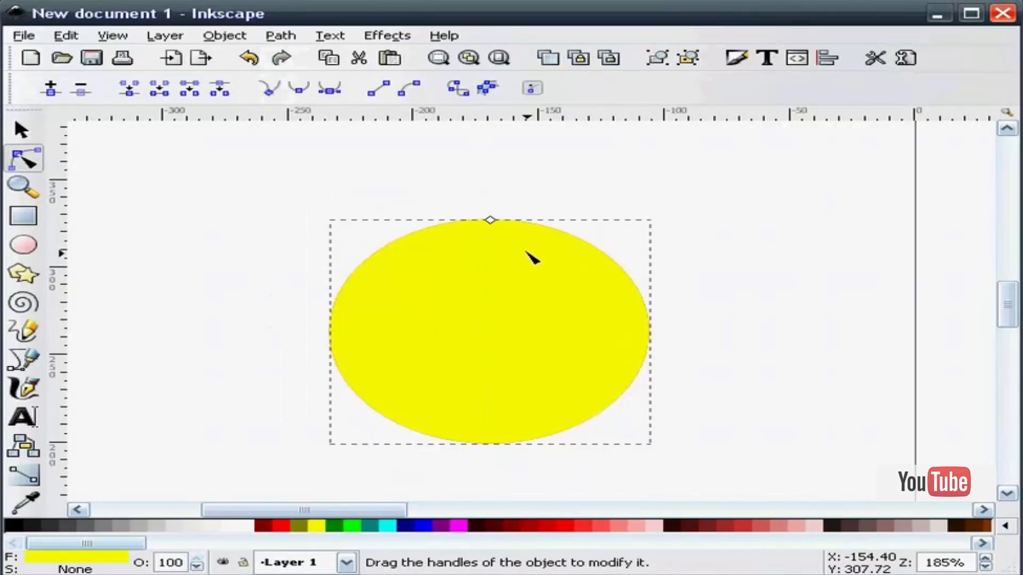
{"action": "left_click_drag", "start_coordinate": [488, 222], "coordinate": [489, 233]}
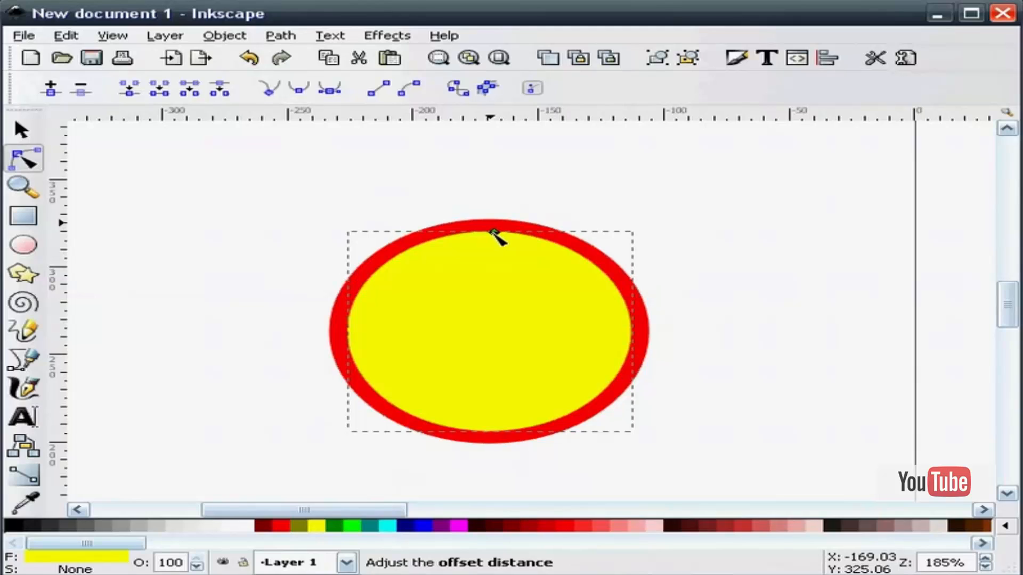
{"action": "left_click", "coordinate": [22, 130]}
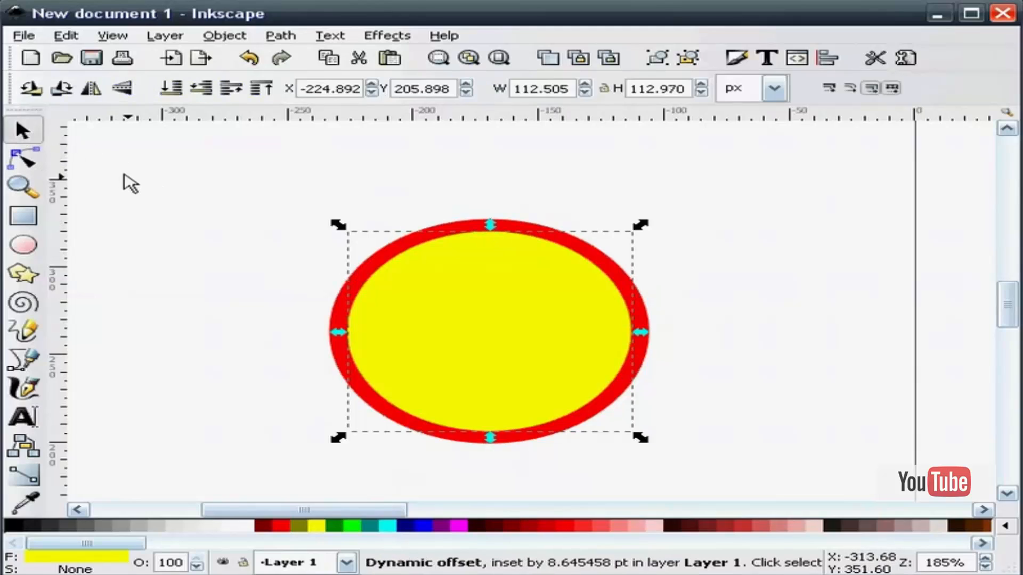
{"action": "left_click", "coordinate": [126, 183]}
Step: Cut the inset yellow circle out of the red circle with a path Difference
{"action": "left_click_drag", "start_coordinate": [283, 493], "coordinate": [724, 169]}
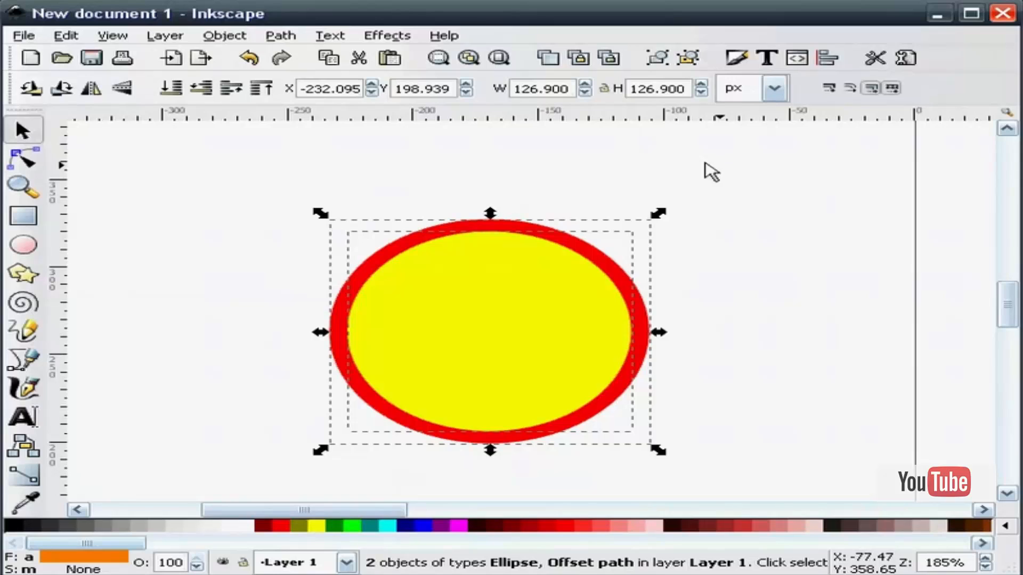
{"action": "left_click", "coordinate": [291, 37]}
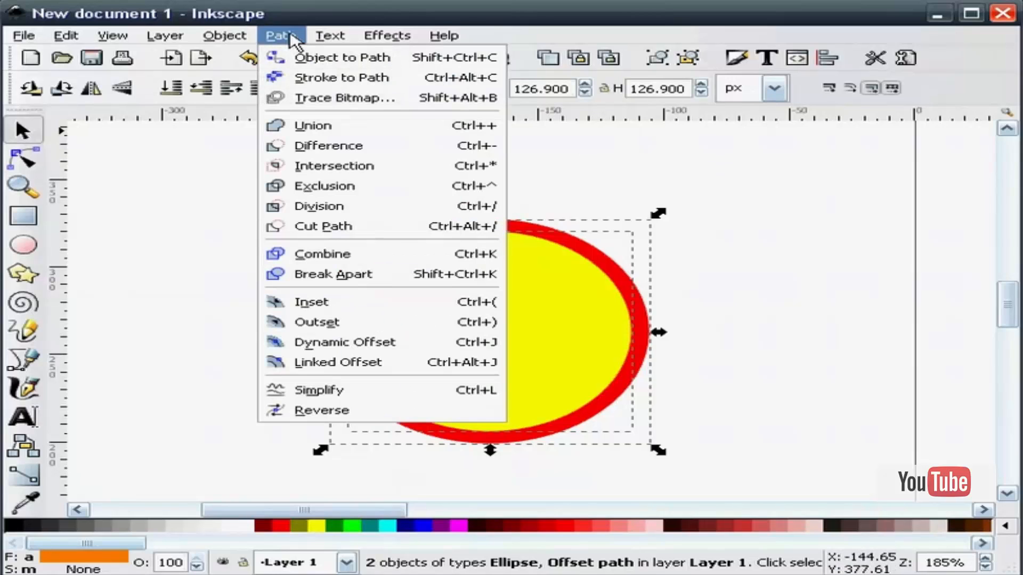
{"action": "left_click", "coordinate": [321, 153]}
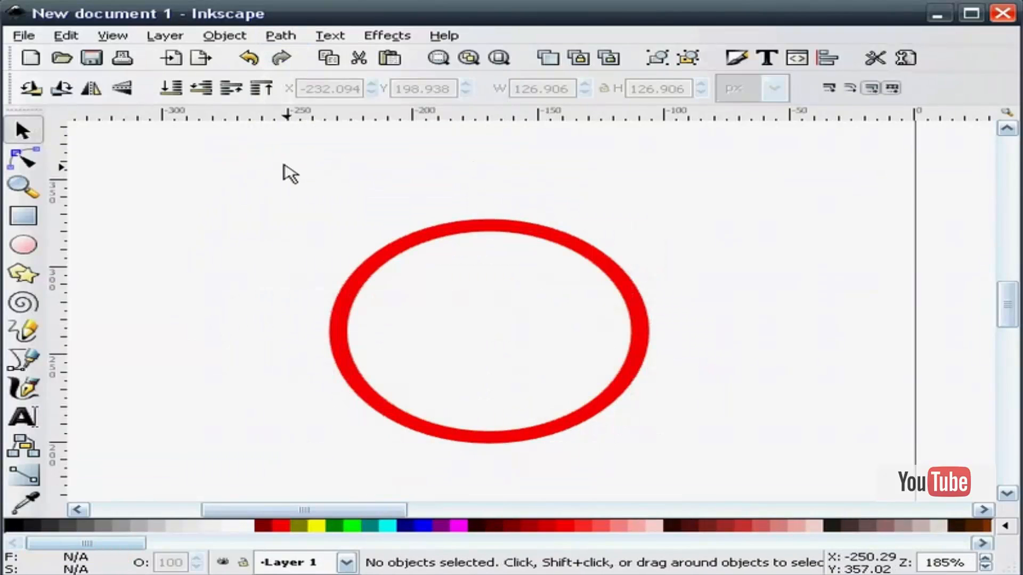
Step: Move the red ring about 31 px to the left and duplicate it in place
{"action": "left_click_drag", "start_coordinate": [390, 257], "coordinate": [299, 263]}
{"action": "right_click", "coordinate": [299, 263]}
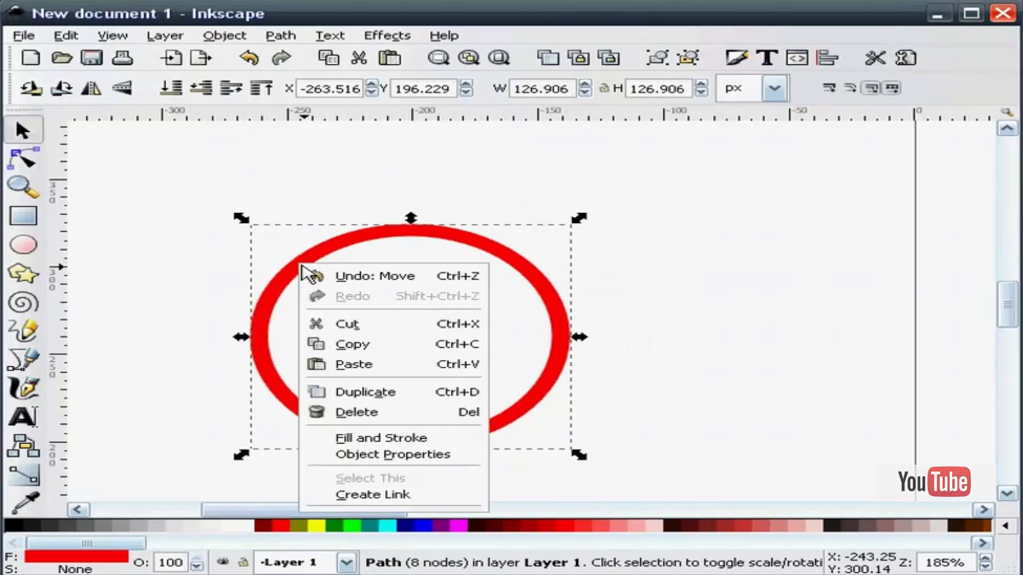
{"action": "left_click", "coordinate": [391, 385]}
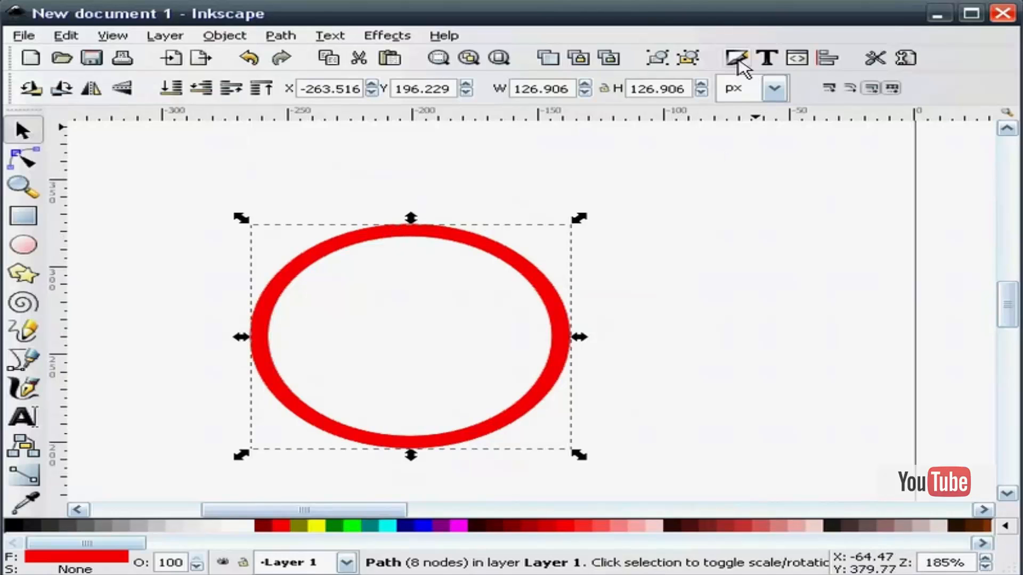
Step: Apply a Dynamic Offset to the duplicated ring and inset it by about 2.1 pt
{"action": "left_click", "coordinate": [24, 159]}
{"action": "left_click", "coordinate": [281, 35]}
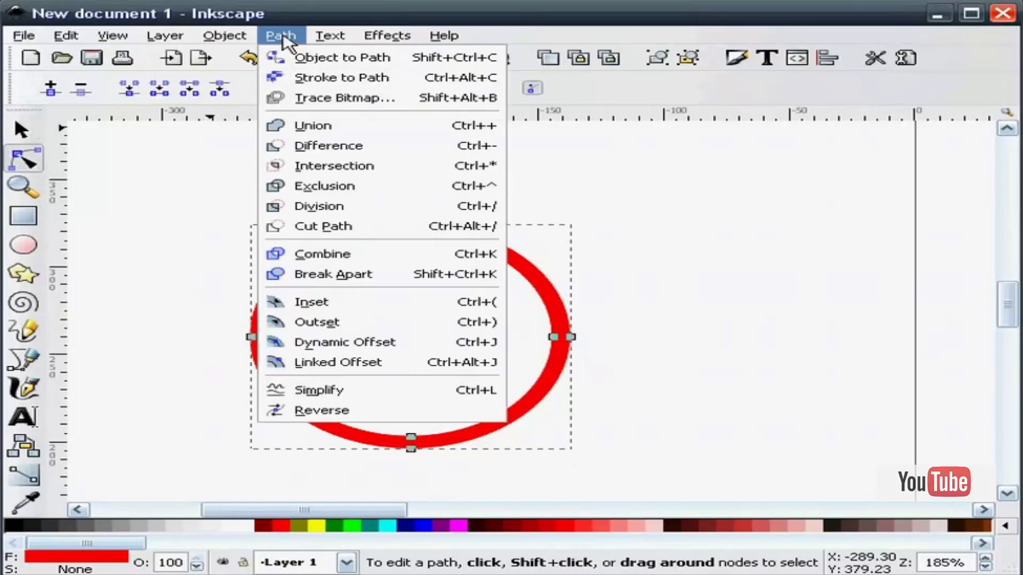
{"action": "left_click", "coordinate": [352, 342]}
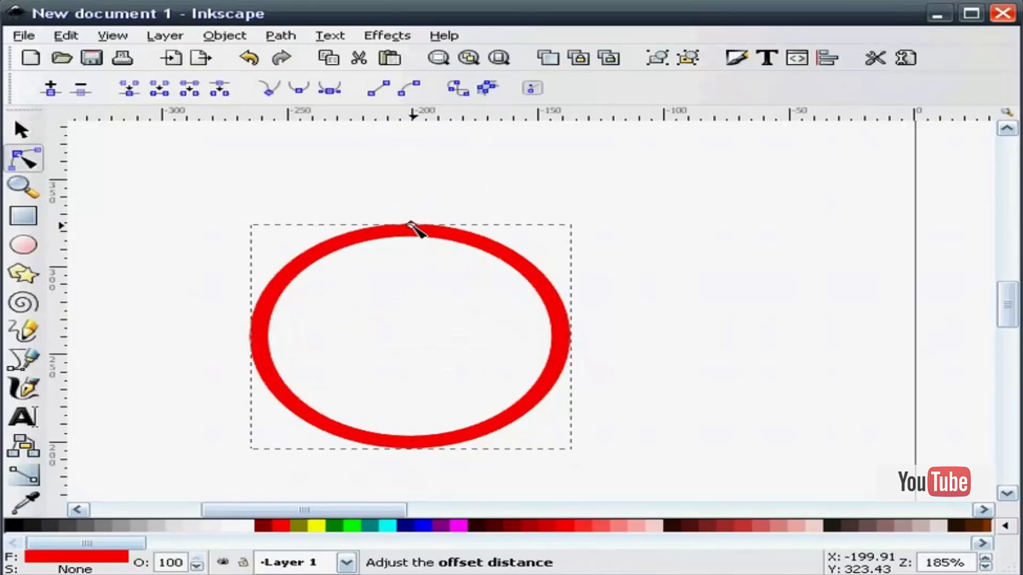
{"action": "left_click_drag", "start_coordinate": [411, 224], "coordinate": [414, 229]}
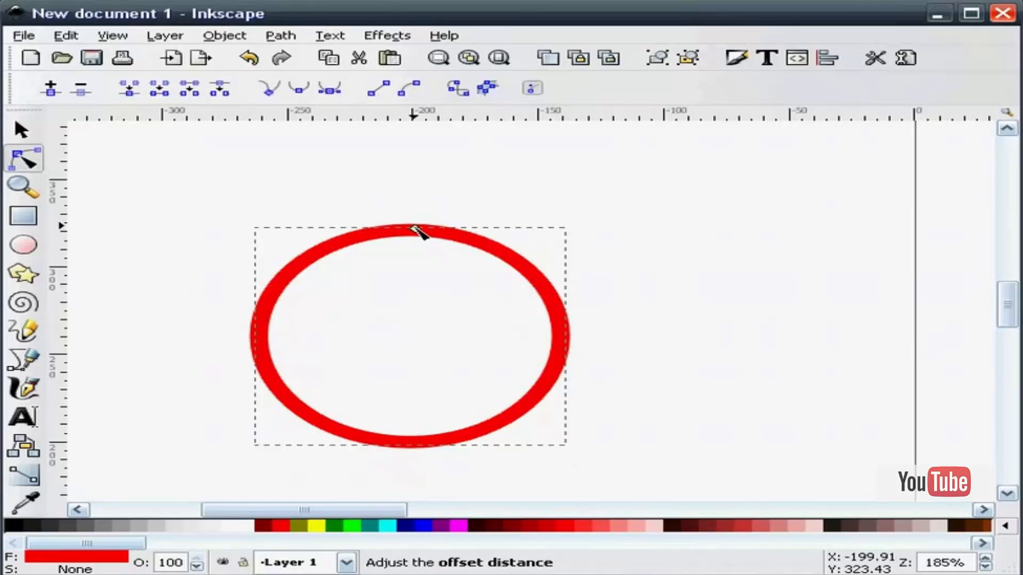
{"action": "left_click", "coordinate": [22, 130]}
{"action": "left_click", "coordinate": [131, 184]}
Step: Fill the inset ring with yellow
{"action": "left_click", "coordinate": [415, 231]}
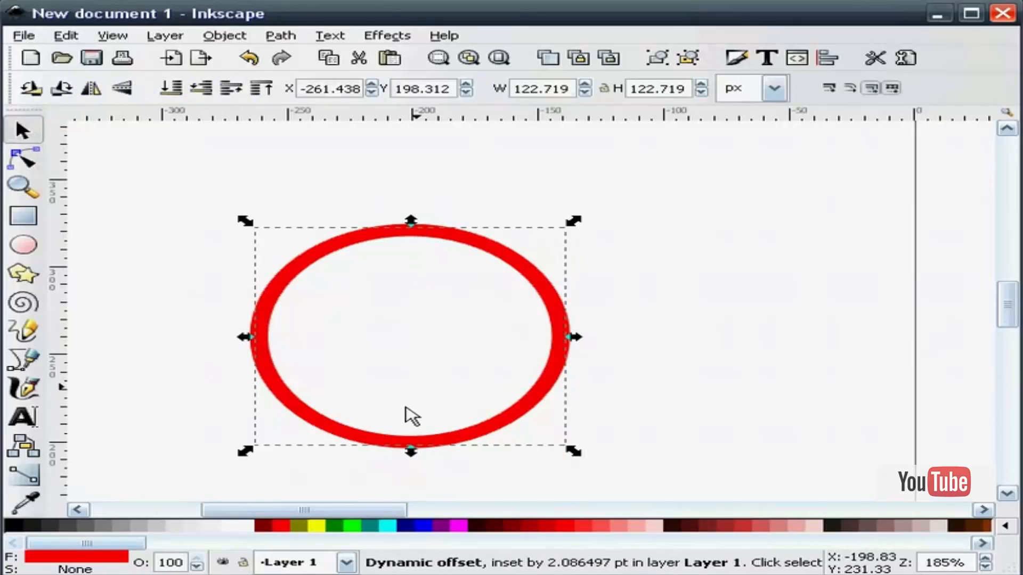
{"action": "left_click", "coordinate": [316, 524]}
{"action": "left_click", "coordinate": [150, 184]}
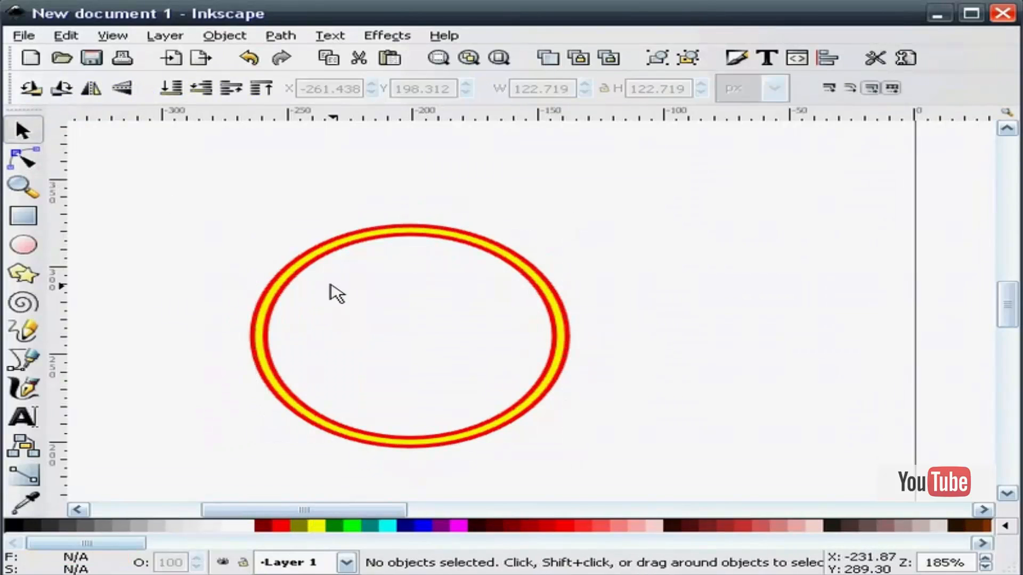
Step: Fill the inset ring with white and set its blur to 2%
{"action": "left_click", "coordinate": [405, 231]}
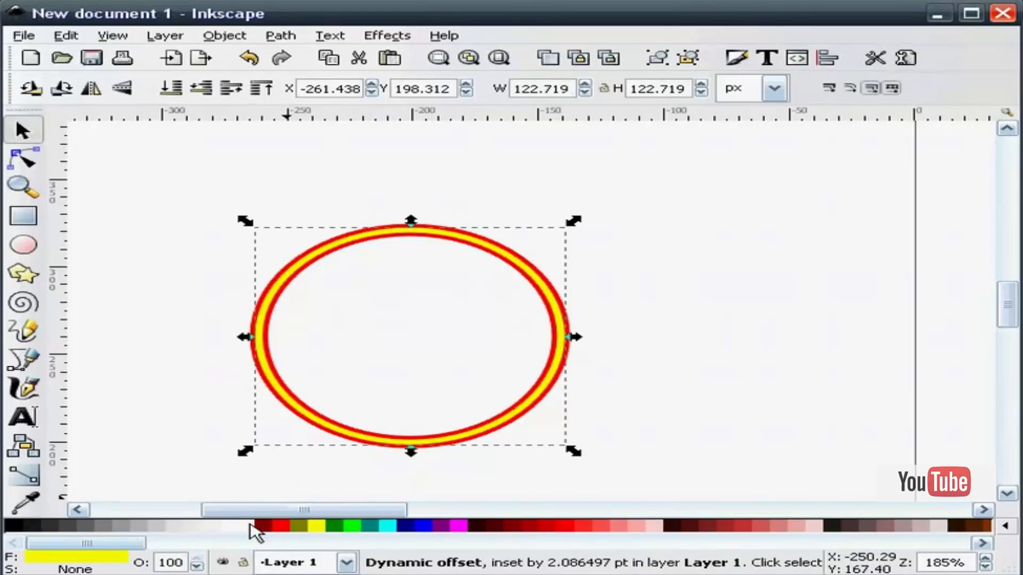
{"action": "left_click", "coordinate": [252, 526]}
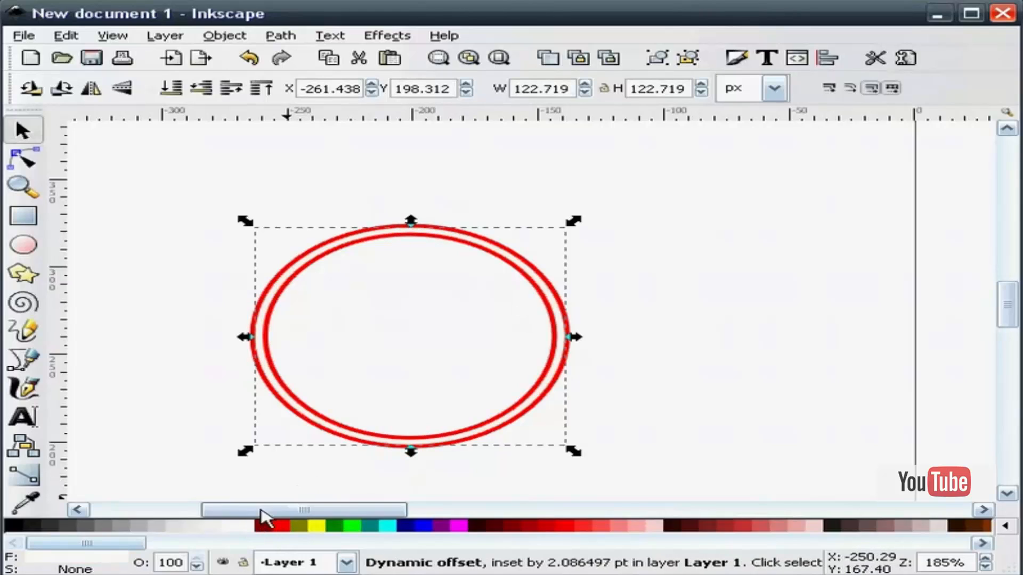
{"action": "left_click", "coordinate": [737, 57]}
{"action": "double_click", "coordinate": [842, 448]}
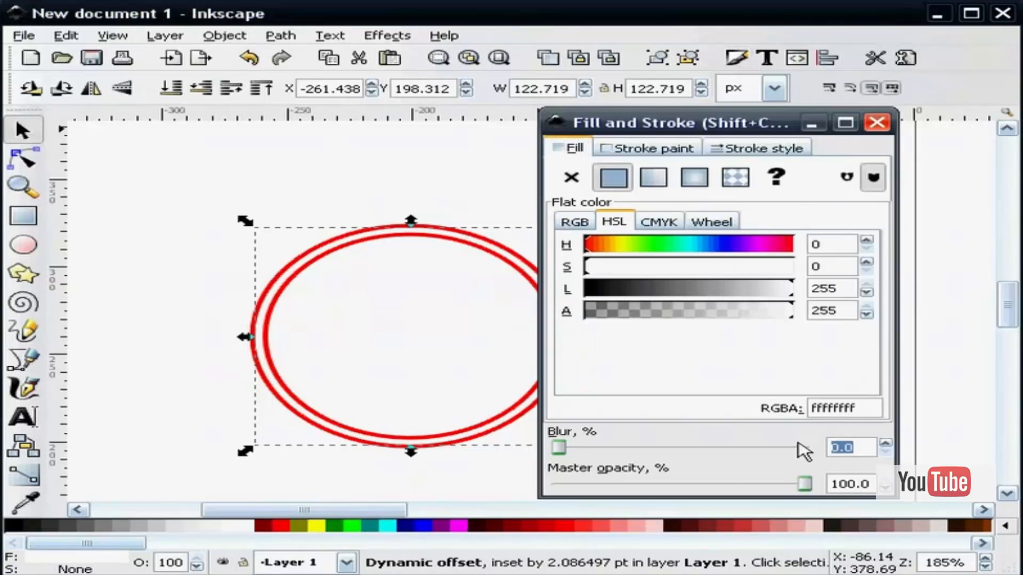
{"action": "type", "text": "2"}
{"action": "key", "text": "Return"}
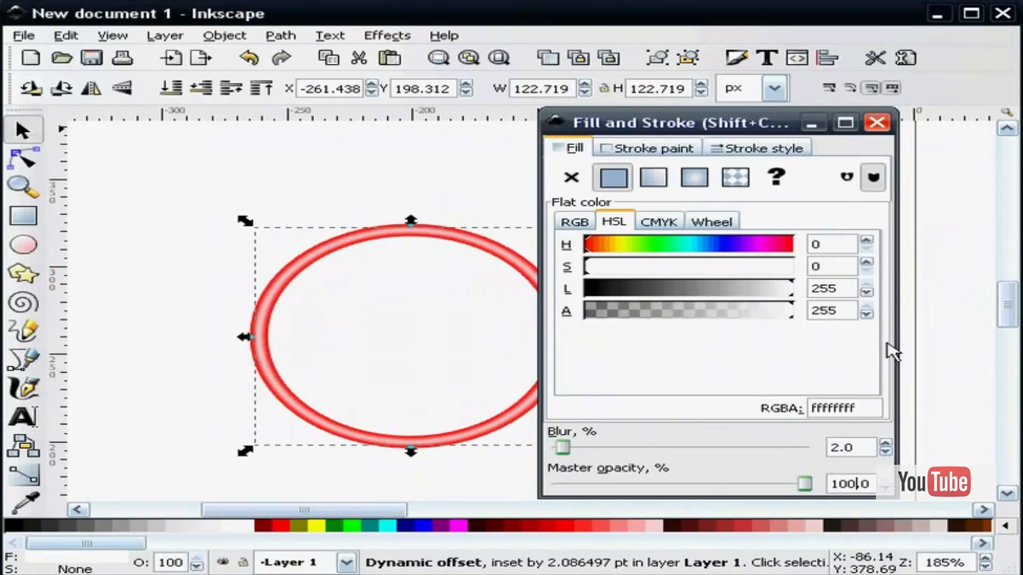
{"action": "left_click", "coordinate": [877, 123]}
{"action": "left_click", "coordinate": [648, 237]}
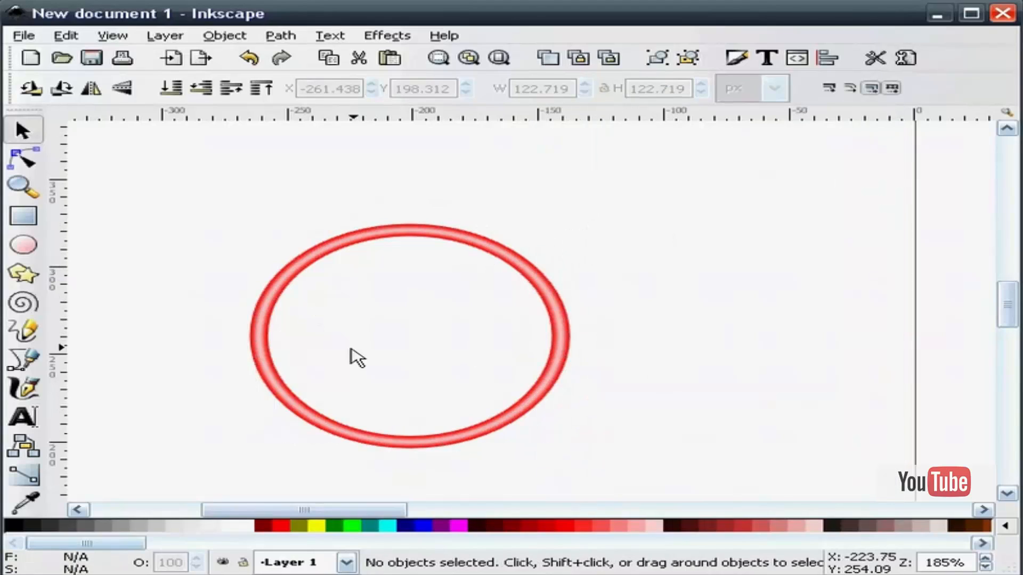
Step: Move the blurred white ring about 44 px to the right and fill the red ring with light gray
{"action": "left_click_drag", "start_coordinate": [321, 257], "coordinate": [434, 258]}
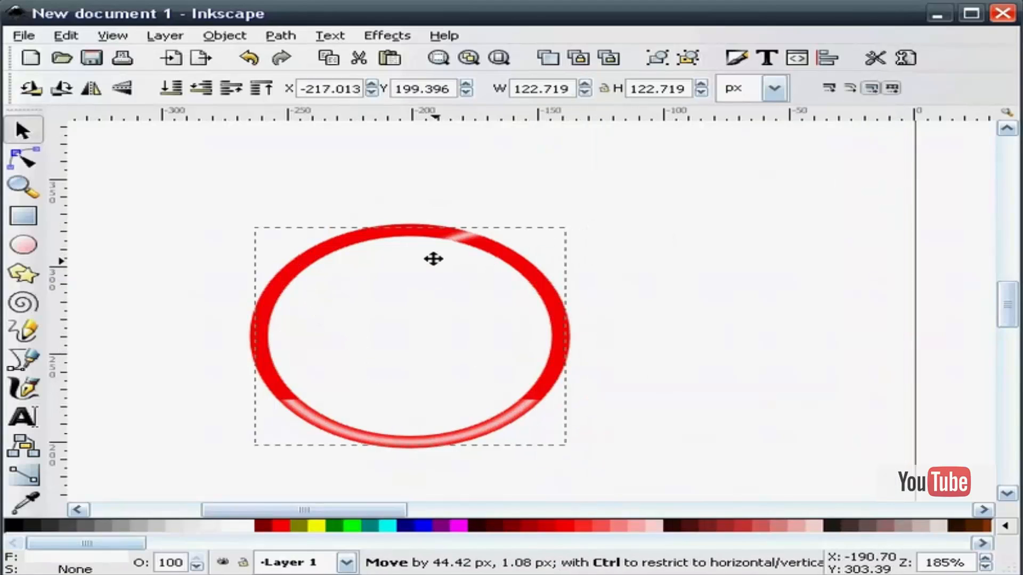
{"action": "left_click", "coordinate": [333, 250]}
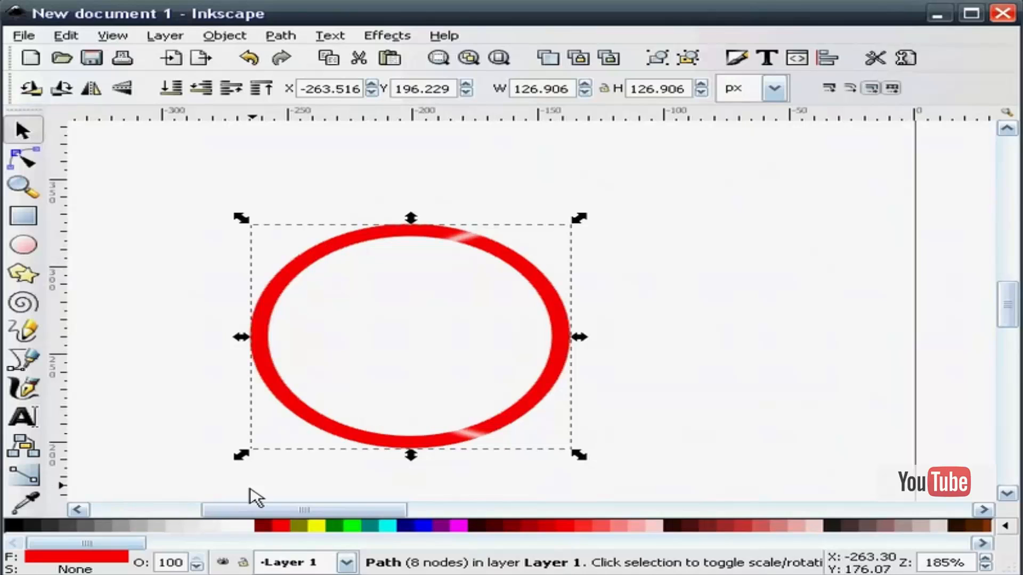
{"action": "left_click", "coordinate": [208, 527]}
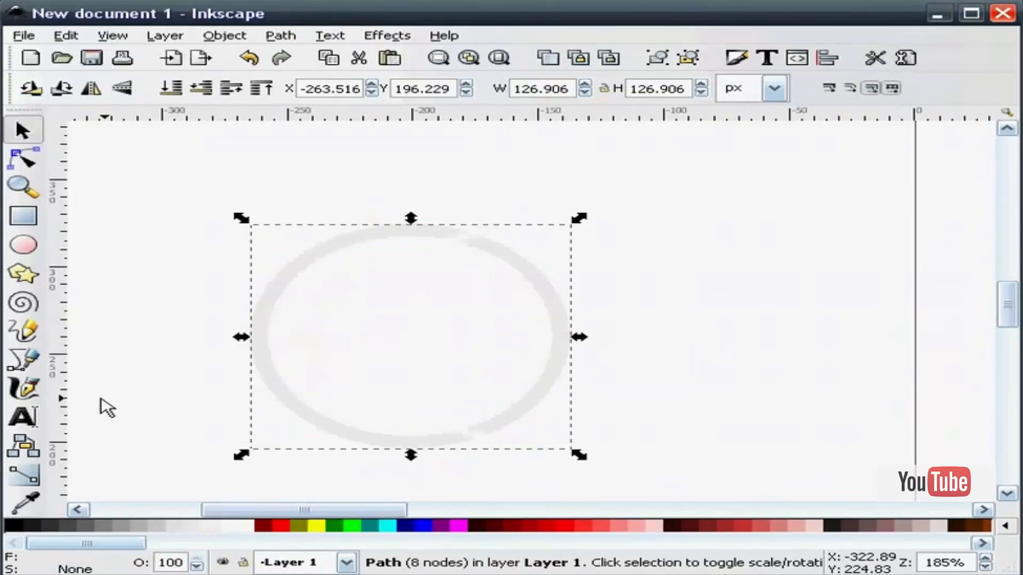
{"action": "left_click", "coordinate": [101, 400]}
Step: Center the blurred white ring on the light gray ring both horizontally and vertically, relative to the last selected object
{"action": "left_click", "coordinate": [435, 254]}
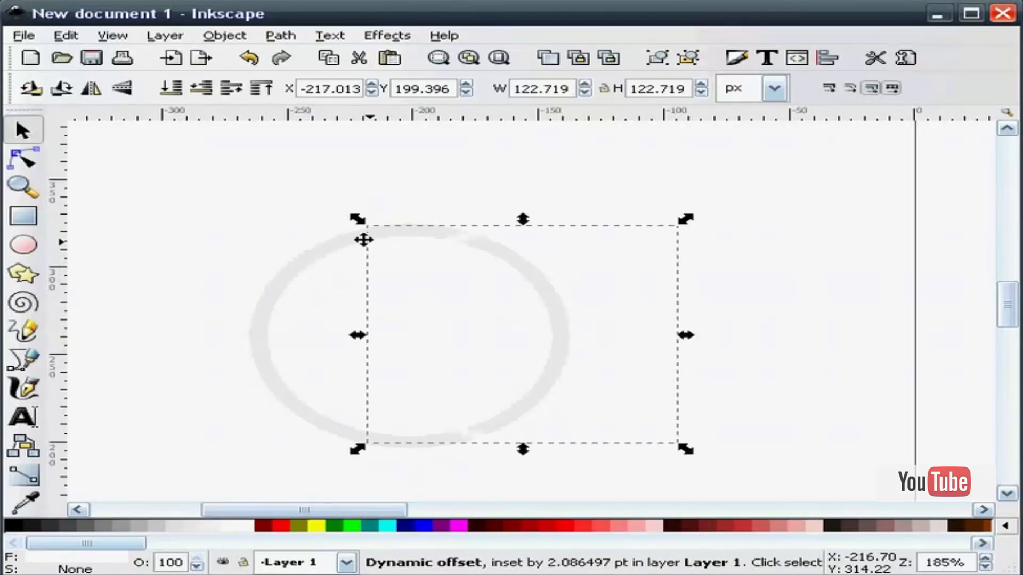
{"action": "left_click", "coordinate": [347, 245], "text": "shift"}
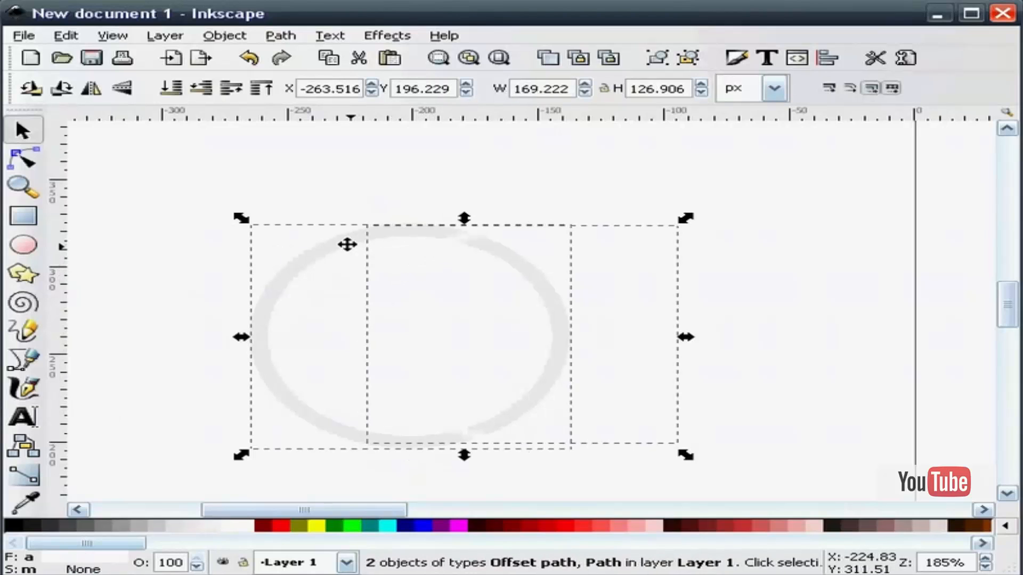
{"action": "left_click", "coordinate": [827, 58]}
{"action": "left_click", "coordinate": [781, 256]}
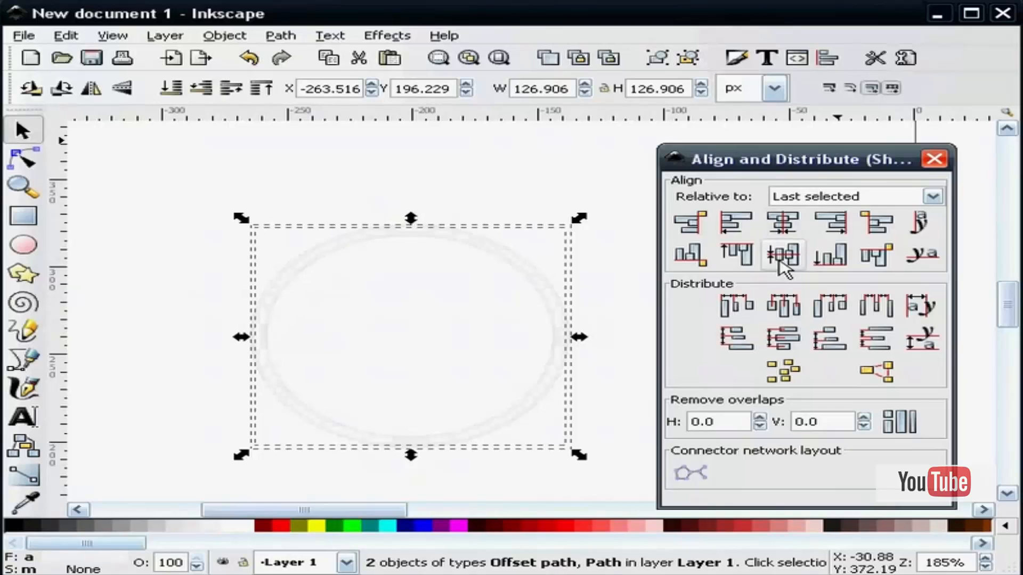
{"action": "left_click", "coordinate": [934, 159]}
Step: Group the light gray ring with its blurred white highlight ring
{"action": "key", "text": "Escape"}
{"action": "left_click_drag", "start_coordinate": [204, 171], "coordinate": [666, 498]}
{"action": "left_click", "coordinate": [688, 194]}
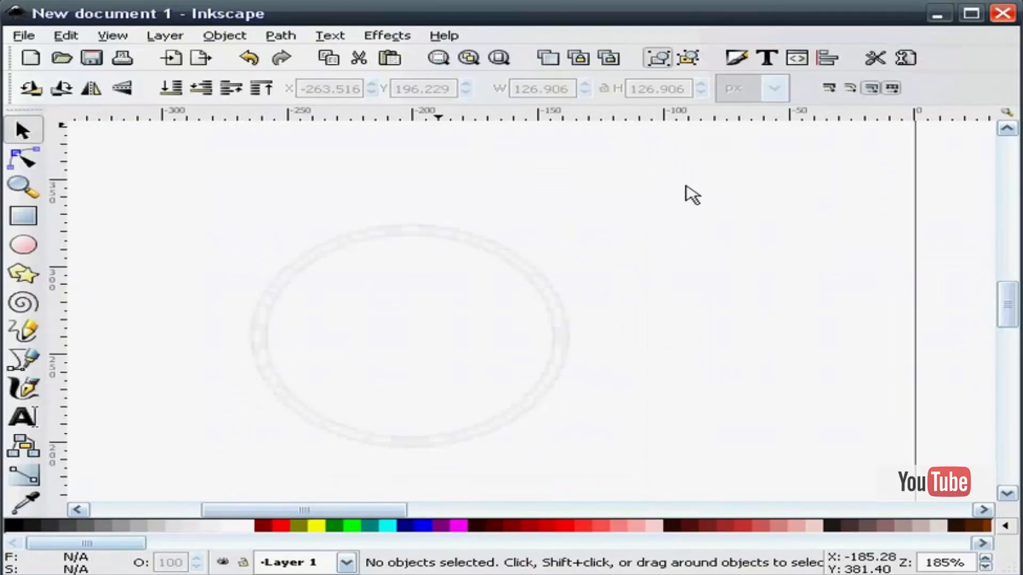
Step: Center the grouped highlight ring on the large gray disc both horizontally and vertically
{"action": "left_click", "coordinate": [33, 194]}
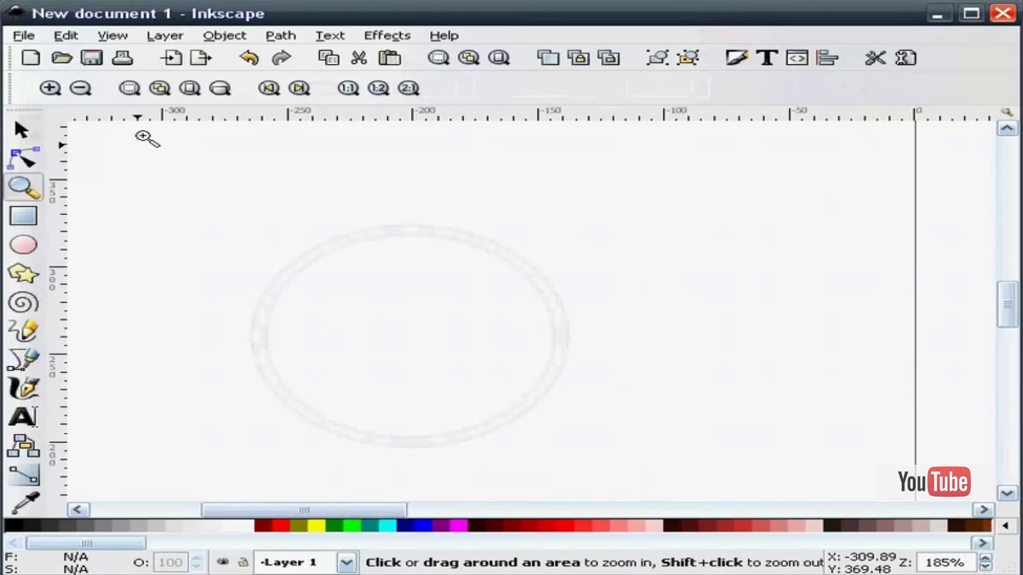
{"action": "left_click", "coordinate": [190, 88]}
{"action": "left_click", "coordinate": [22, 129]}
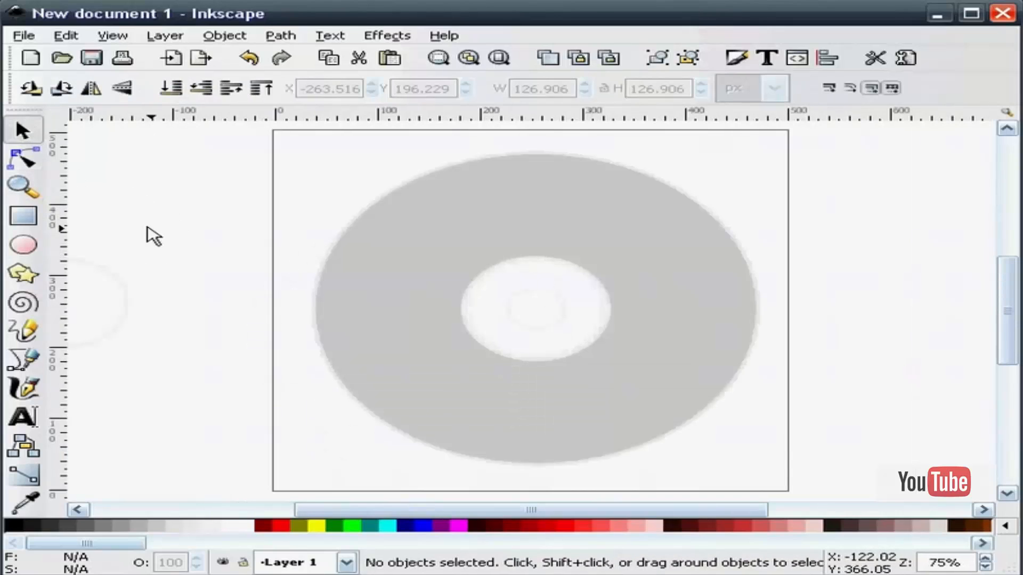
{"action": "left_click", "coordinate": [105, 271]}
{"action": "left_click", "coordinate": [464, 238], "text": "shift"}
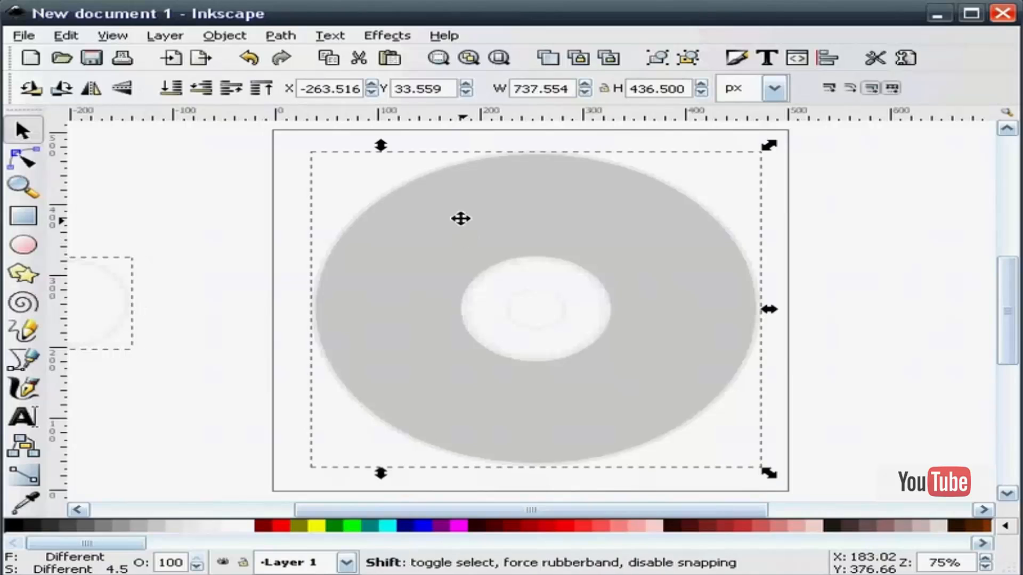
{"action": "left_click", "coordinate": [827, 58]}
{"action": "left_click", "coordinate": [783, 223]}
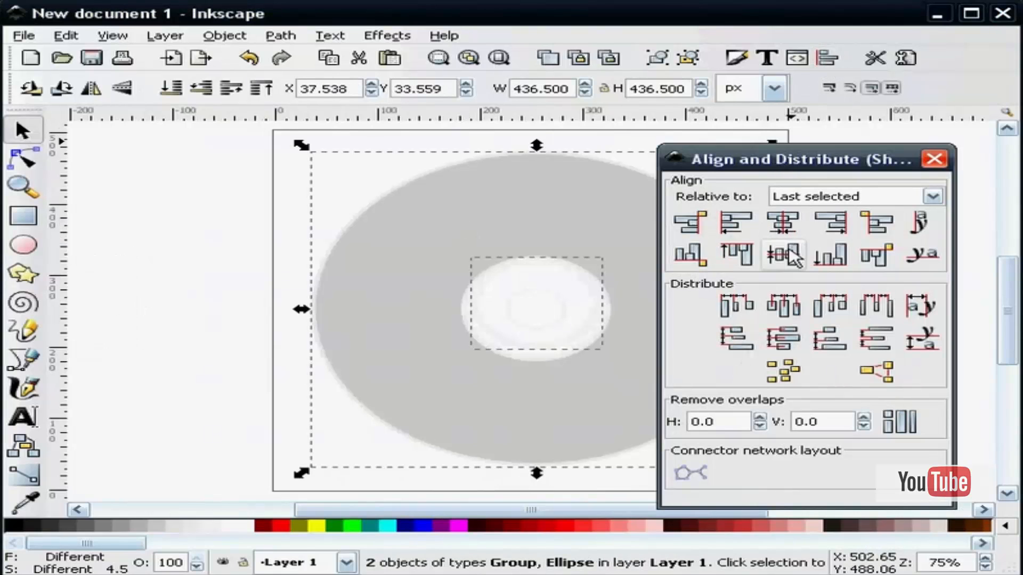
{"action": "left_click", "coordinate": [934, 159]}
{"action": "left_click", "coordinate": [702, 491]}
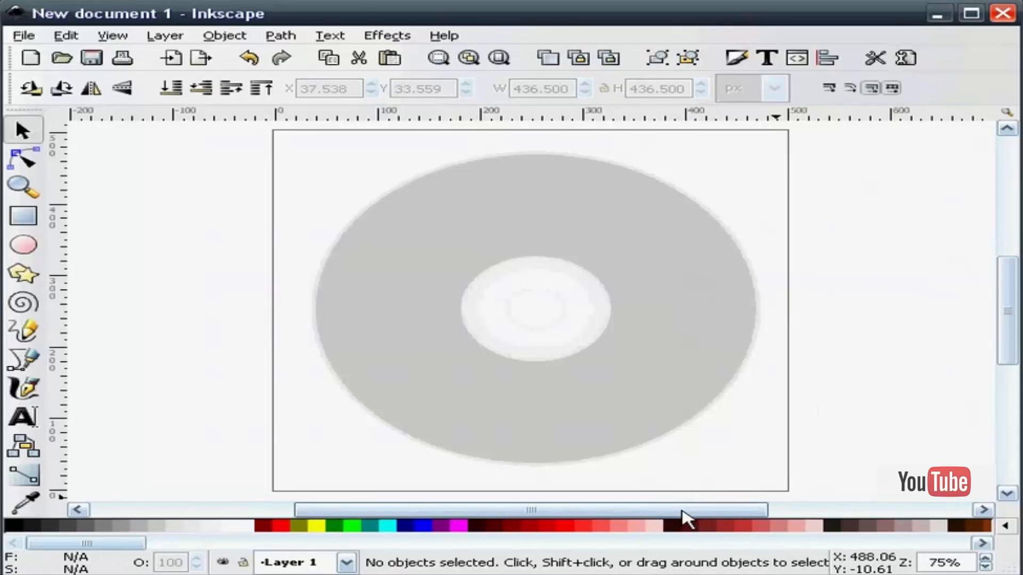
Step: Duplicate the large gray disc and move the copy about 479 px to the left, off the page
{"action": "left_click_drag", "start_coordinate": [685, 510], "coordinate": [566, 510]}
{"action": "left_click", "coordinate": [616, 359]}
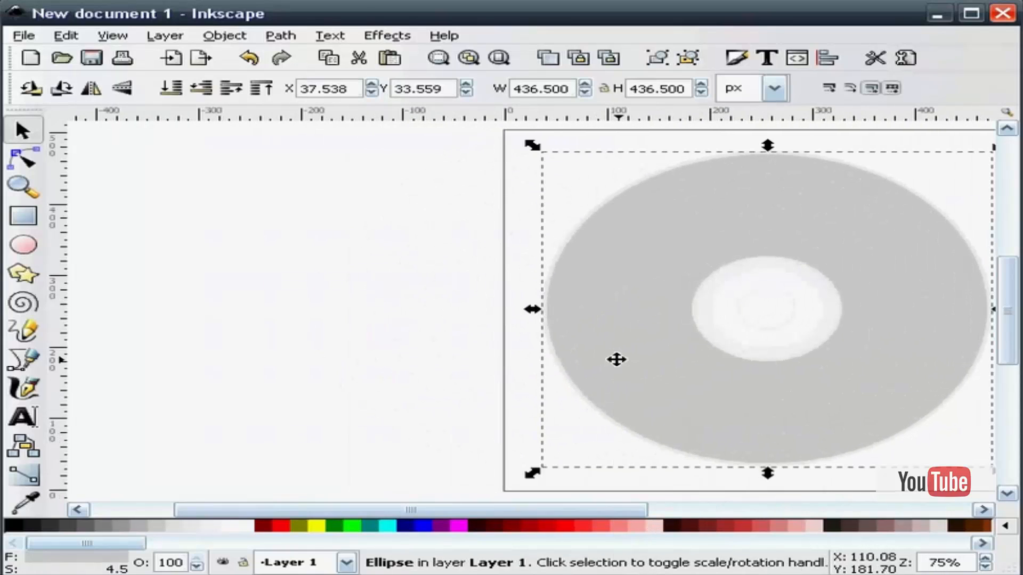
{"action": "right_click", "coordinate": [619, 364]}
{"action": "left_click", "coordinate": [727, 491]}
{"action": "left_click_drag", "start_coordinate": [655, 339], "coordinate": [157, 339]}
{"action": "left_click_drag", "start_coordinate": [422, 509], "coordinate": [389, 510]}
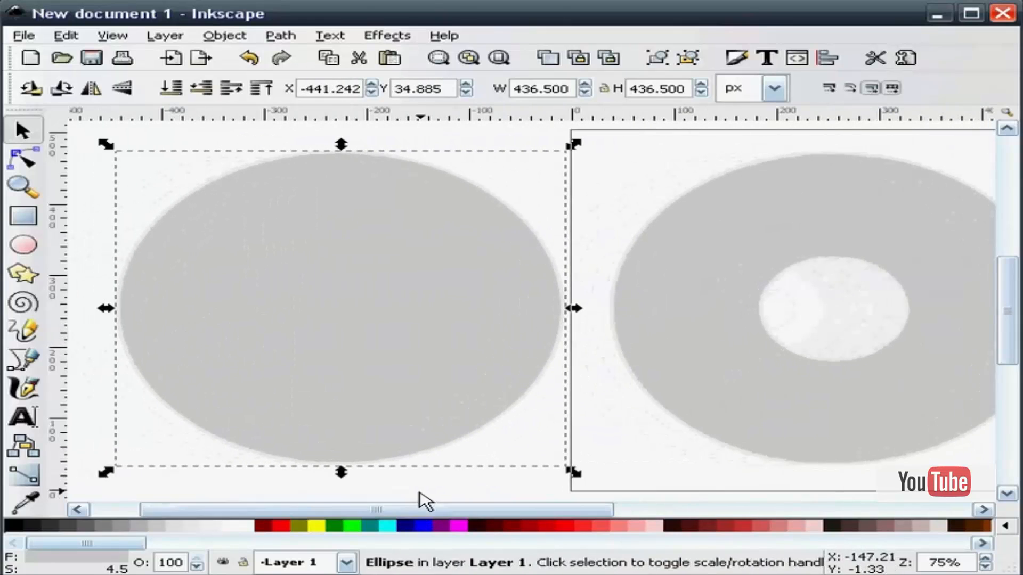
Step: Spread the disc's center rings and white circle apart, and place a duplicate of the 145.8 px white circle on the copied disc
{"action": "left_click", "coordinate": [421, 493]}
{"action": "left_click_drag", "start_coordinate": [796, 356], "coordinate": [766, 279]}
{"action": "left_click_drag", "start_coordinate": [782, 321], "coordinate": [850, 364]}
{"action": "left_click_drag", "start_coordinate": [774, 340], "coordinate": [329, 337]}
{"action": "right_click", "coordinate": [605, 431]}
{"action": "left_click", "coordinate": [666, 558]}
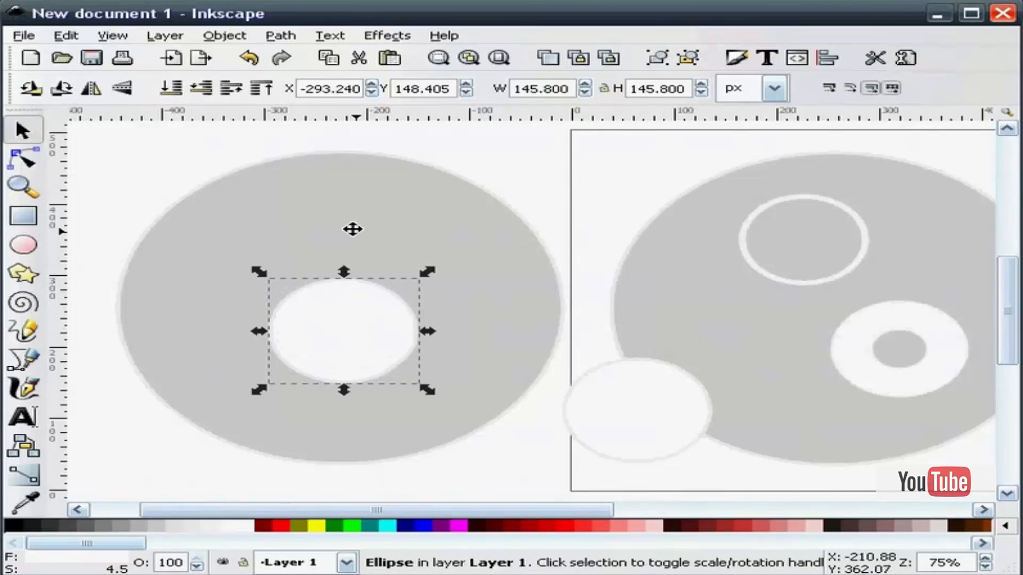
Step: Center the duplicated white circle on the copied gray disc both horizontally and vertically
{"action": "left_click", "coordinate": [353, 229], "text": "shift"}
{"action": "left_click", "coordinate": [828, 57]}
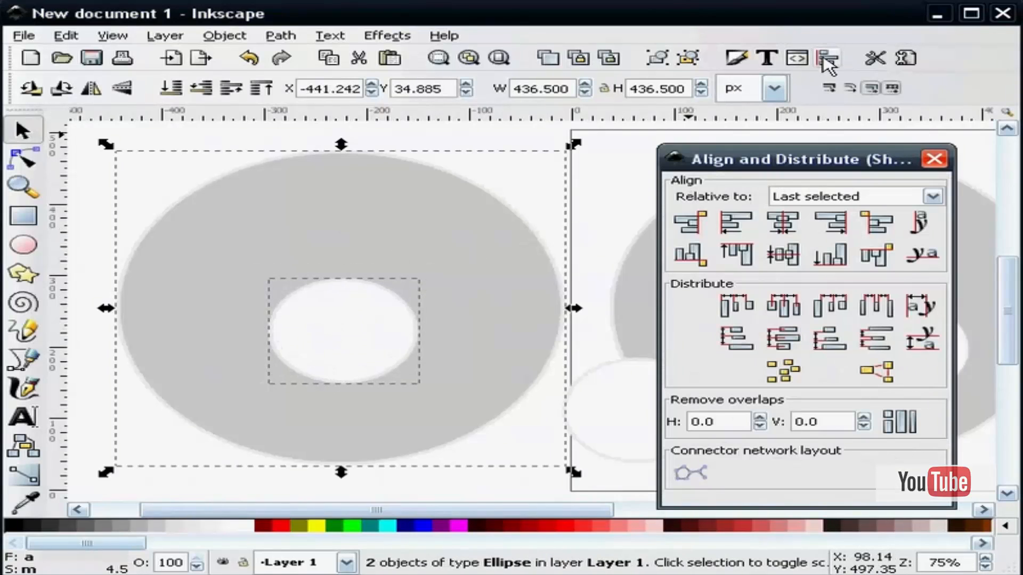
{"action": "left_click", "coordinate": [783, 223]}
{"action": "left_click", "coordinate": [783, 255]}
{"action": "left_click", "coordinate": [934, 159]}
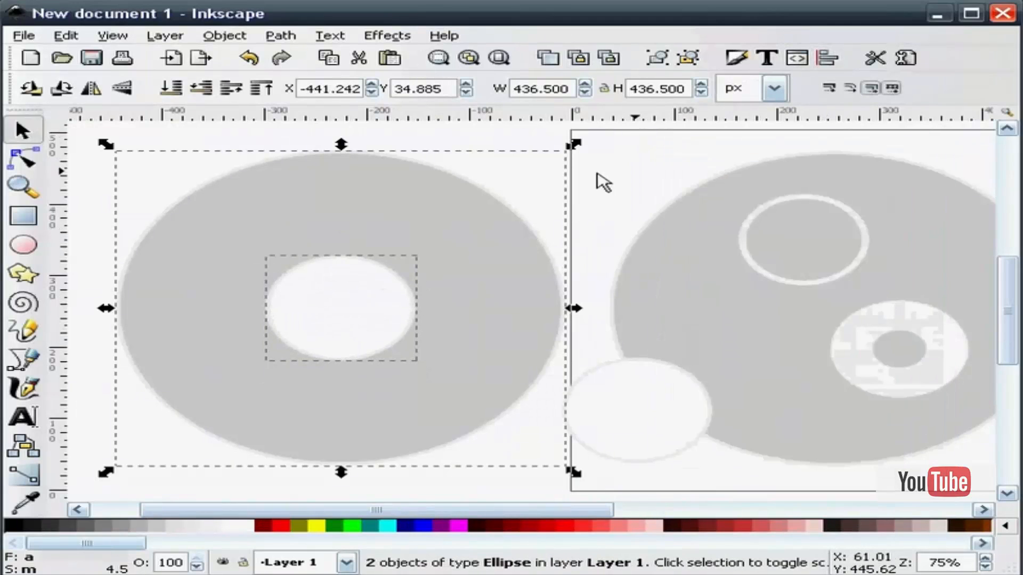
{"action": "left_click", "coordinate": [575, 182]}
Step: Cut the white circle out of the copied gray disc with a path Difference
{"action": "left_click_drag", "start_coordinate": [79, 137], "coordinate": [578, 487]}
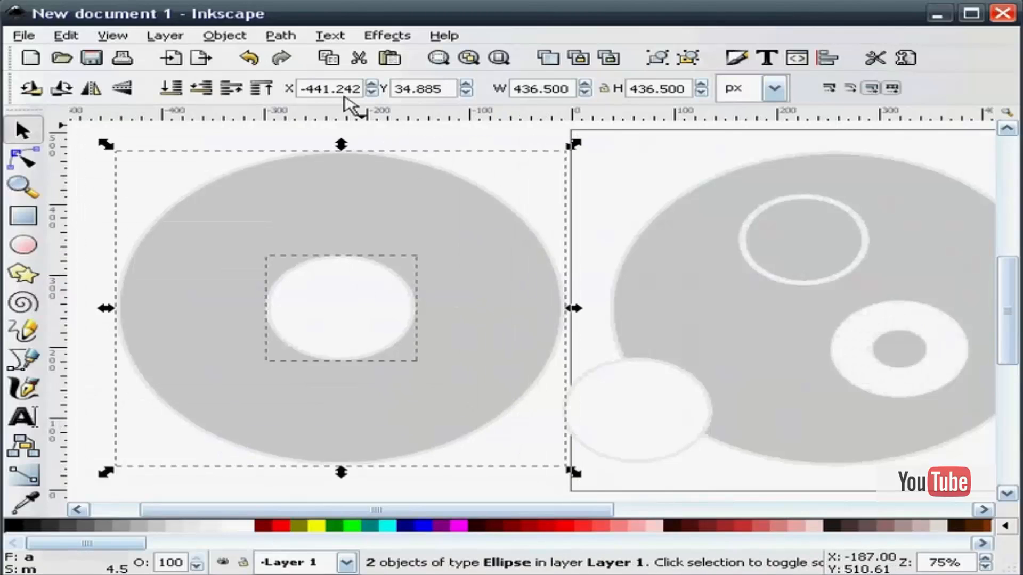
{"action": "left_click", "coordinate": [281, 36]}
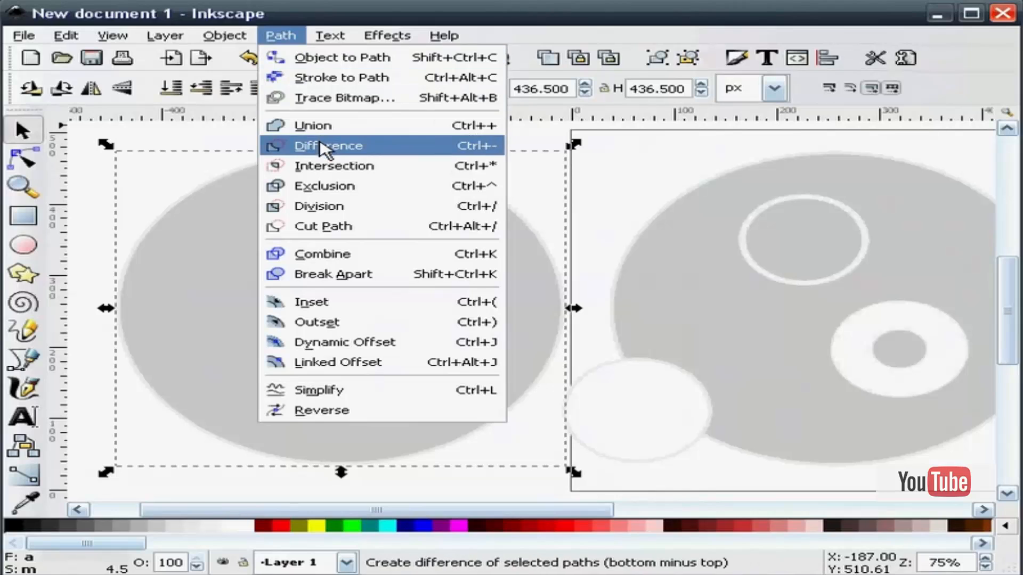
{"action": "left_click", "coordinate": [342, 144]}
{"action": "left_click", "coordinate": [633, 183]}
Step: Center the white circle, the highlight ring group and the inner ring on the original gray disc, horizontally and vertically
{"action": "left_click", "coordinate": [690, 414]}
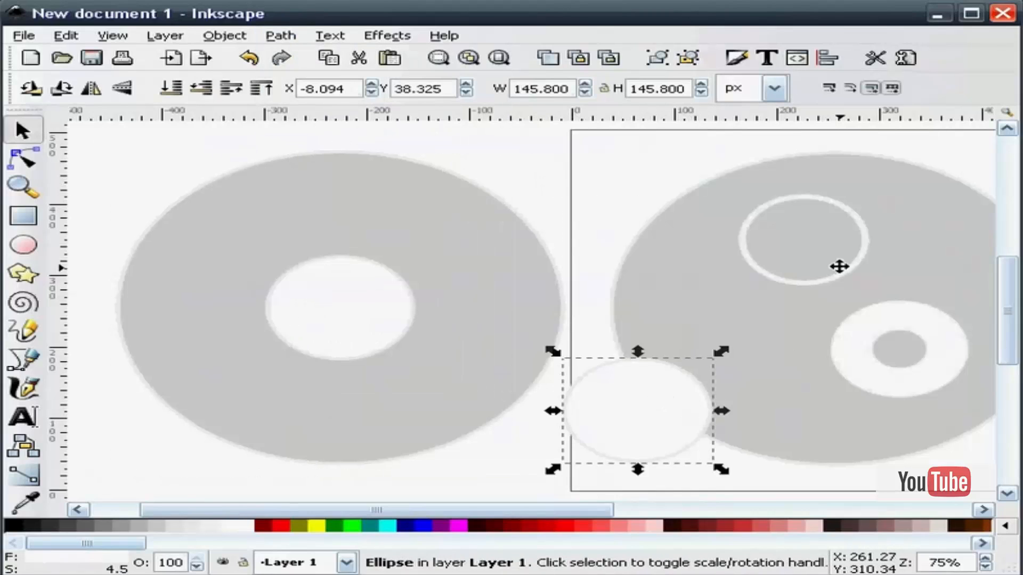
{"action": "left_click", "coordinate": [816, 279], "text": "shift"}
{"action": "left_click", "coordinate": [868, 308], "text": "shift"}
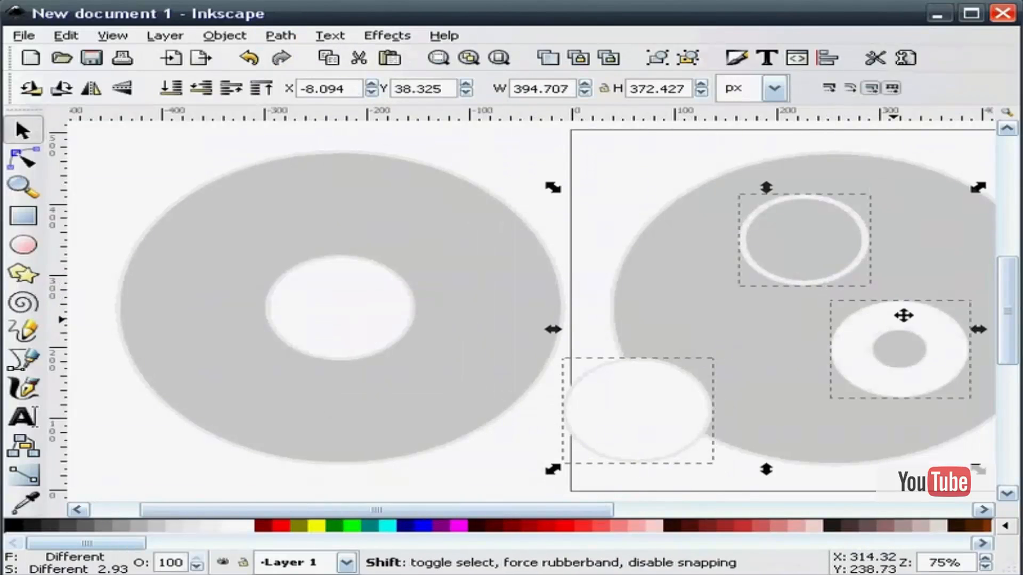
{"action": "left_click", "coordinate": [921, 273], "text": "shift"}
{"action": "left_click", "coordinate": [827, 58]}
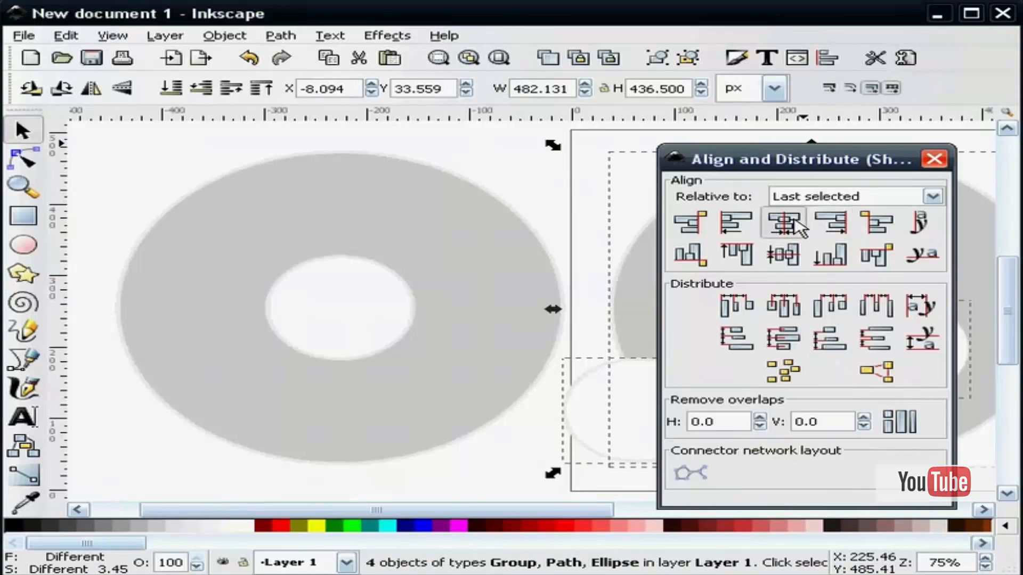
{"action": "left_click", "coordinate": [783, 223]}
{"action": "left_click", "coordinate": [935, 159]}
{"action": "left_click", "coordinate": [555, 162]}
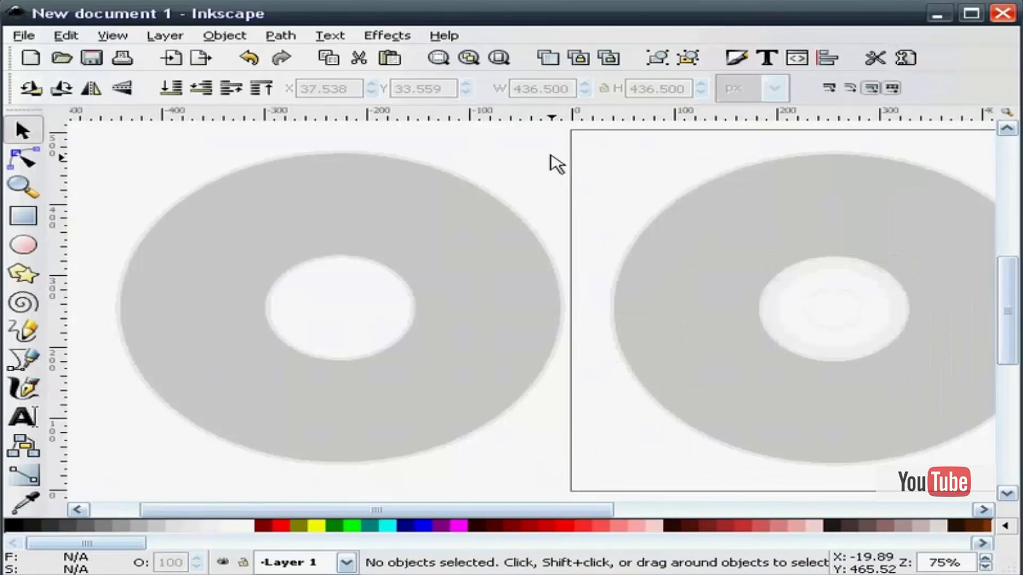
Step: Change the fill of the cut-out disc copy to a linear gradient
{"action": "left_click", "coordinate": [424, 205]}
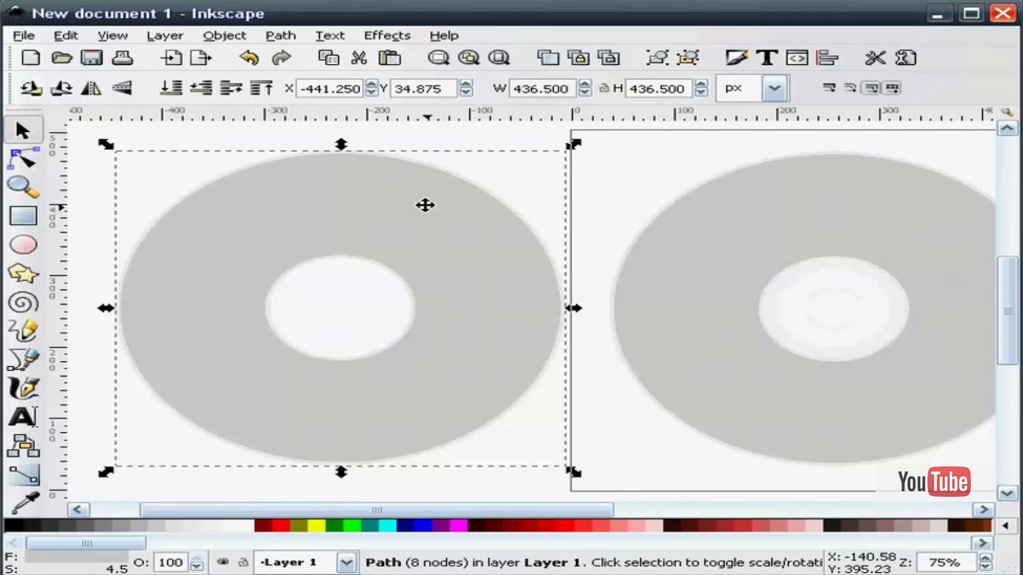
{"action": "left_click", "coordinate": [746, 61]}
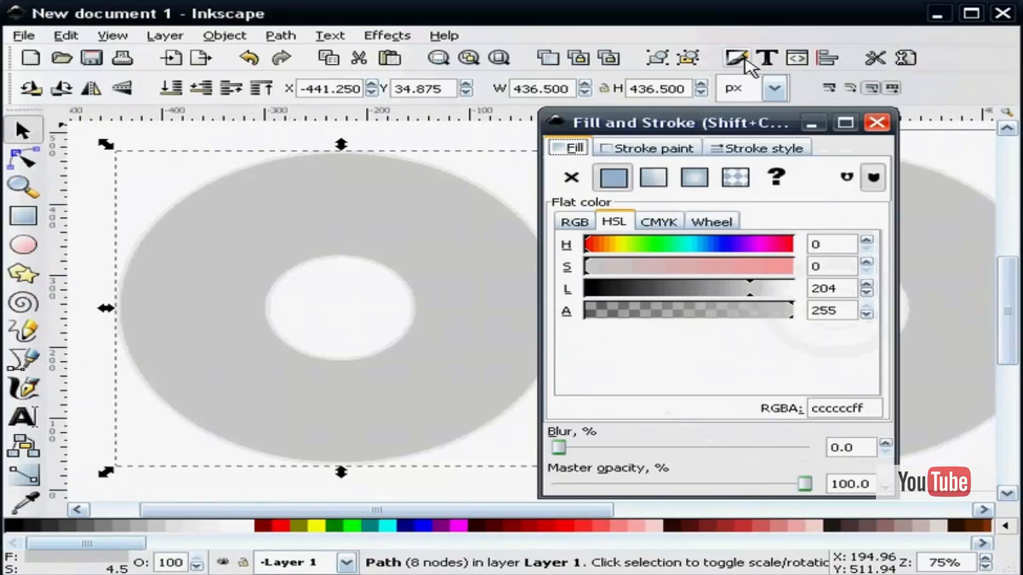
{"action": "left_click", "coordinate": [653, 178]}
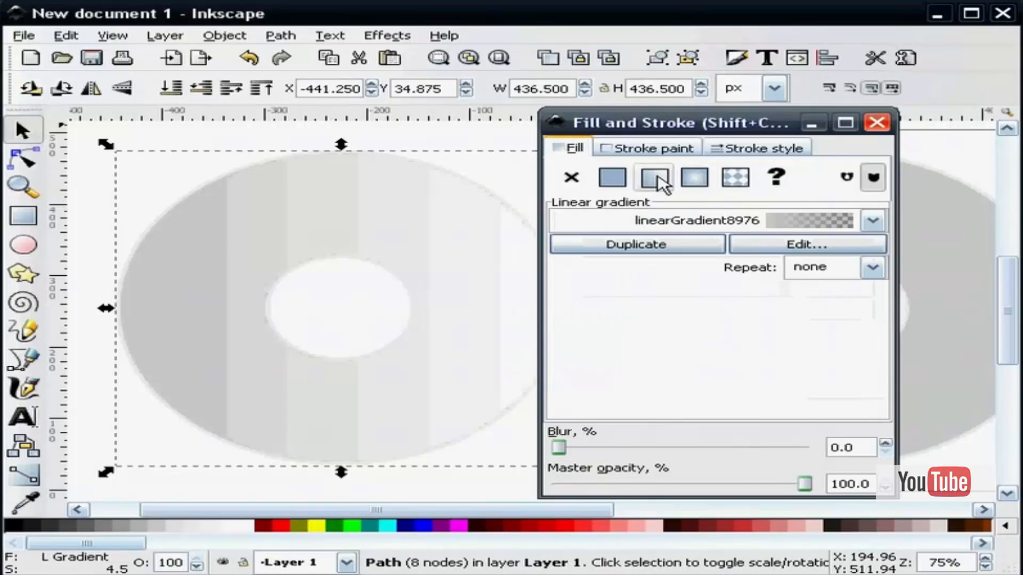
Step: Set the first stop of the disc's linear gradient to RGBA bcd35fff
{"action": "left_click", "coordinate": [786, 246]}
{"action": "left_click_drag", "start_coordinate": [695, 171], "coordinate": [770, 171]}
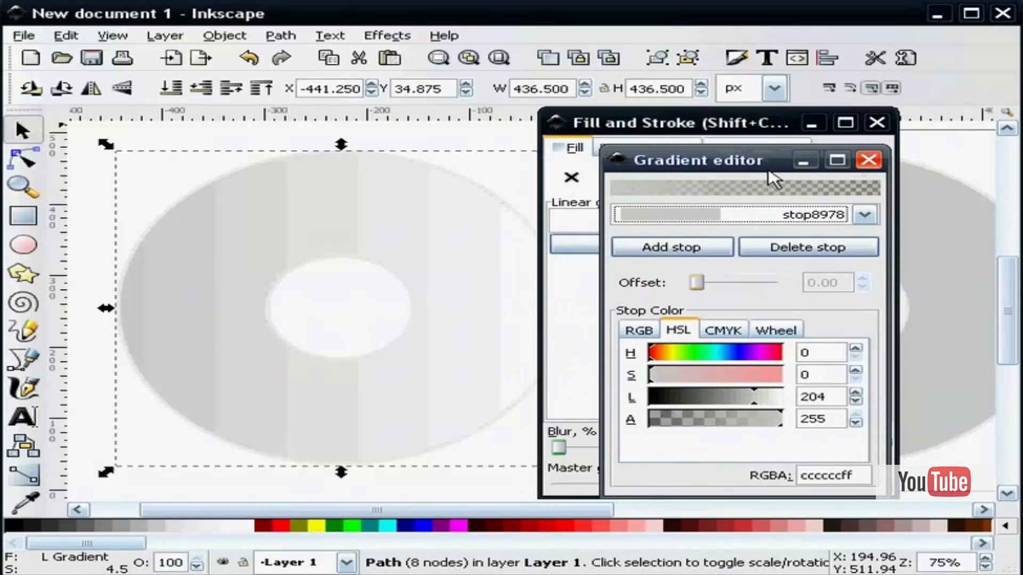
{"action": "left_click_drag", "start_coordinate": [851, 471], "coordinate": [783, 491]}
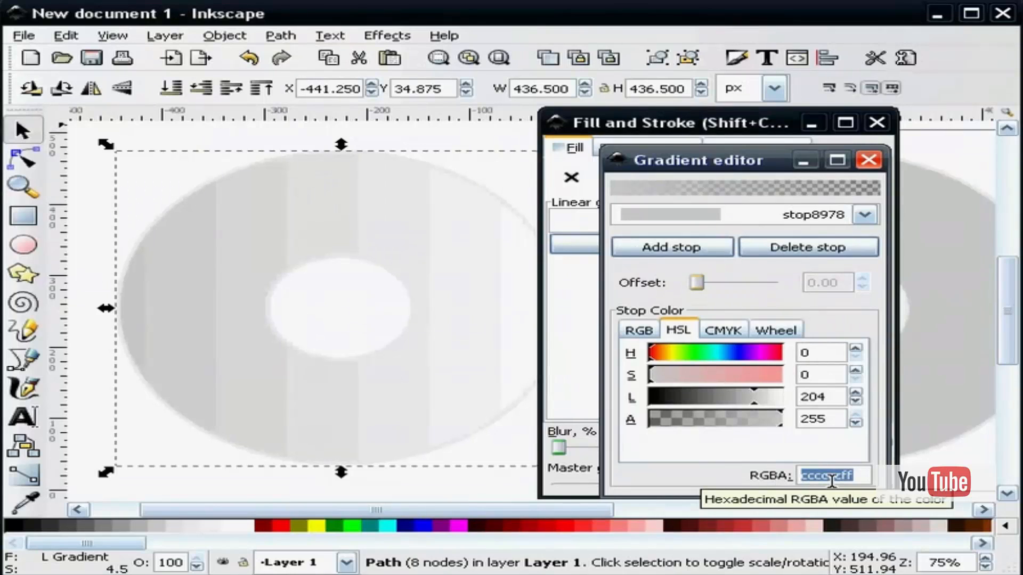
{"action": "type", "text": "bc"}
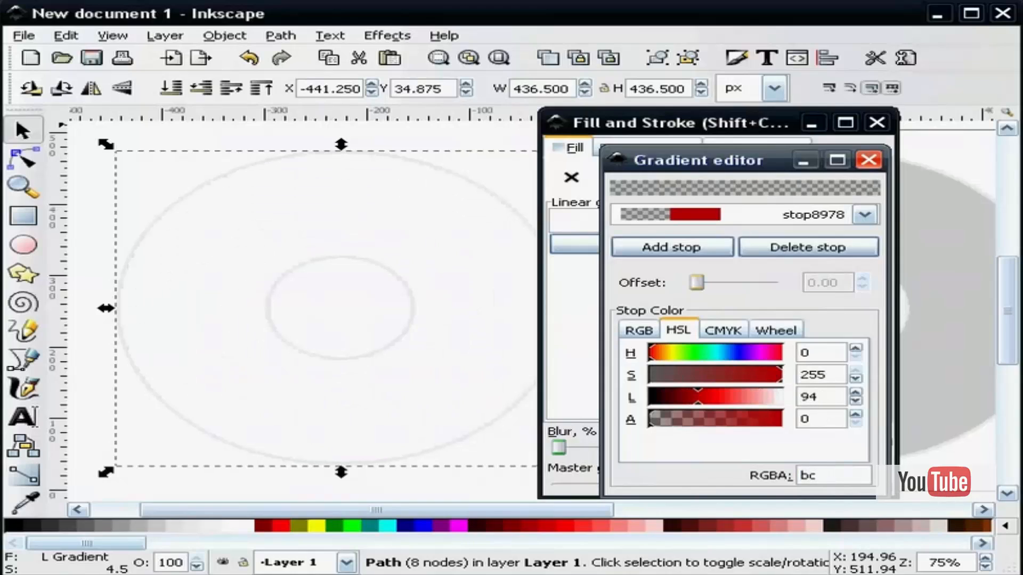
{"action": "type", "text": "d3"}
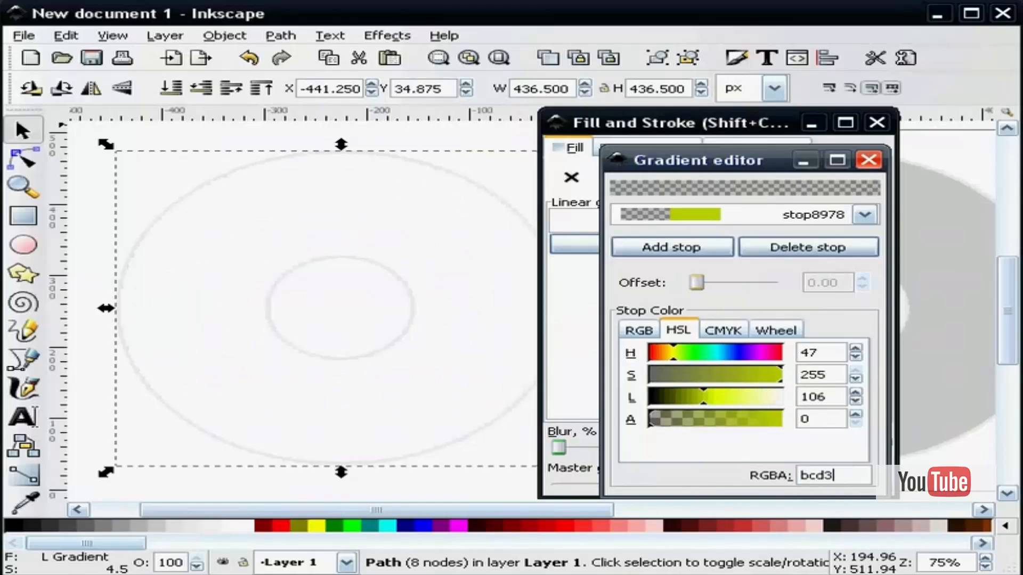
{"action": "type", "text": "5fff"}
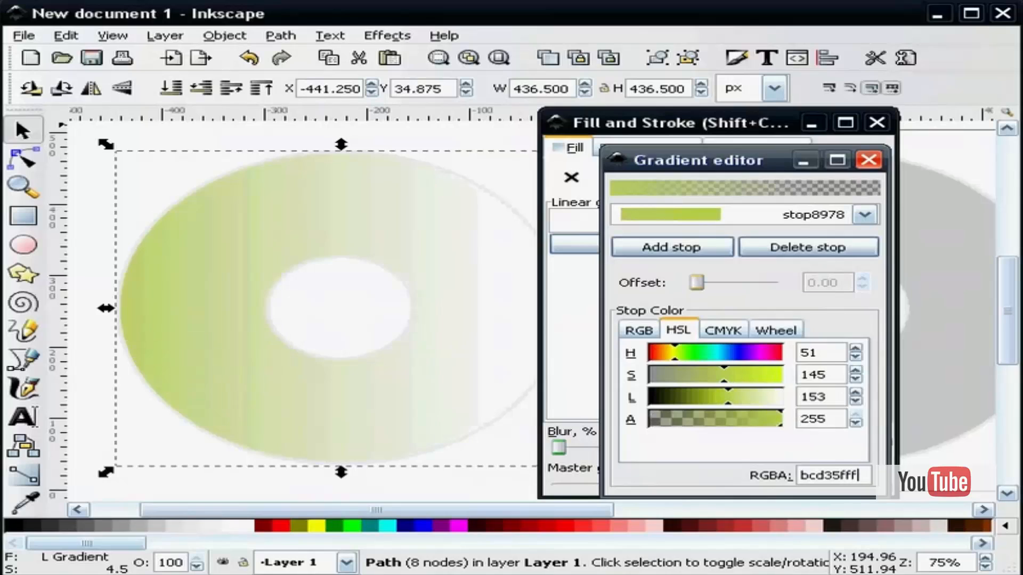
Step: Set the last stop of the disc's linear gradient to opaque RGBA 9c9fe4ff
{"action": "left_click", "coordinate": [874, 214]}
{"action": "left_click", "coordinate": [717, 231]}
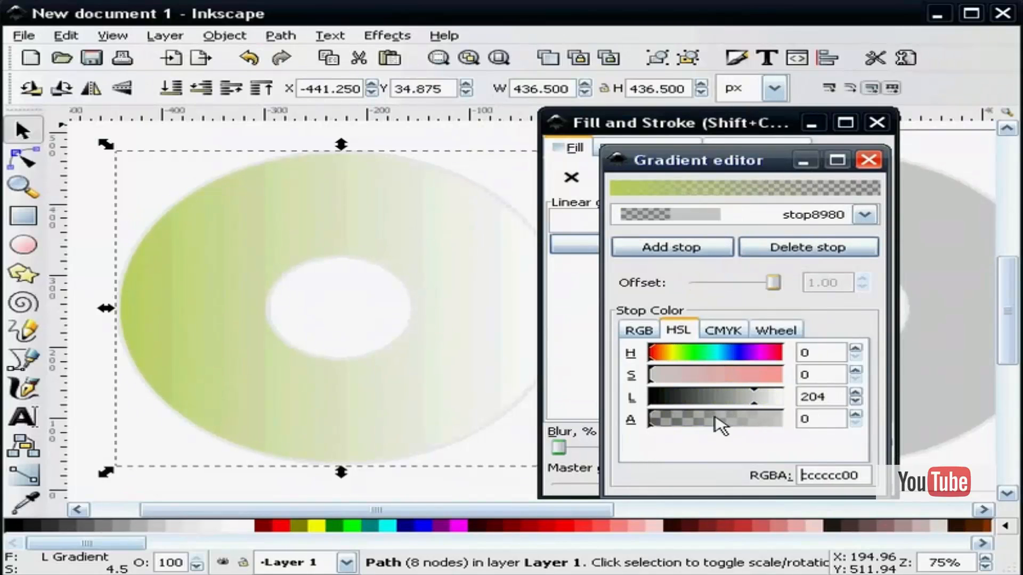
{"action": "left_click_drag", "start_coordinate": [720, 425], "coordinate": [792, 429]}
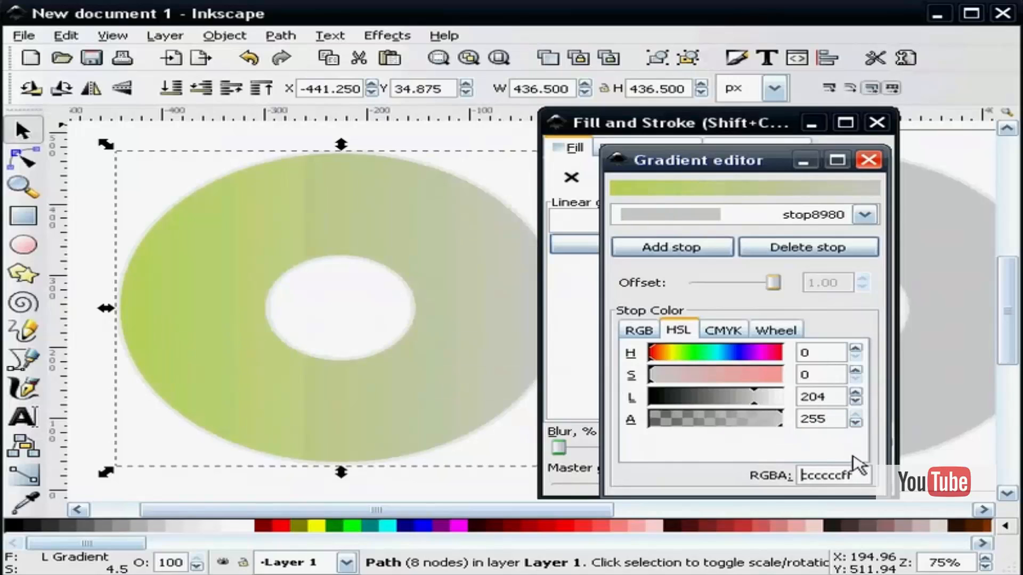
{"action": "left_click_drag", "start_coordinate": [861, 473], "coordinate": [791, 482]}
{"action": "type", "text": "9c"}
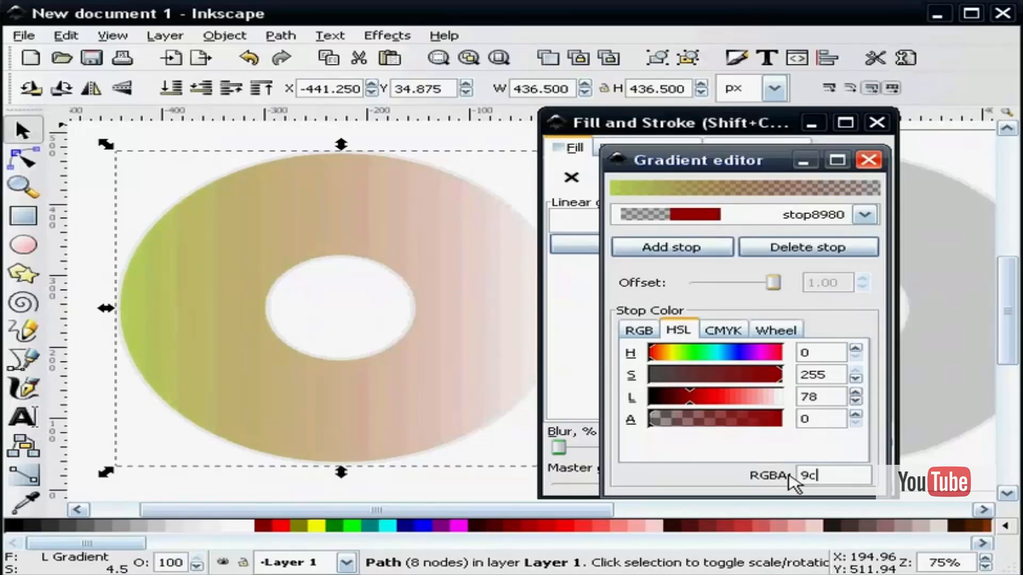
{"action": "type", "text": "9f"}
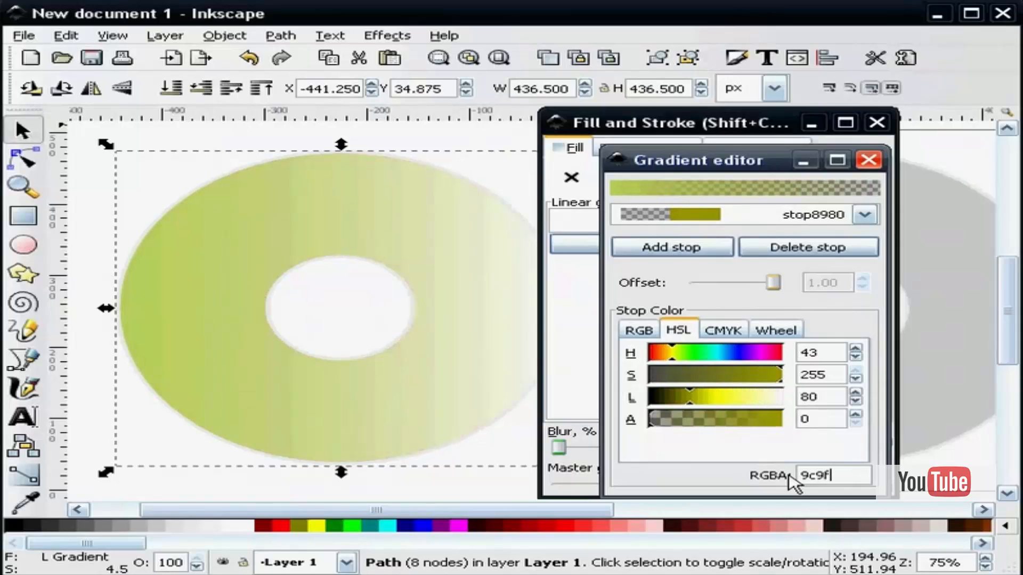
{"action": "type", "text": "e4"}
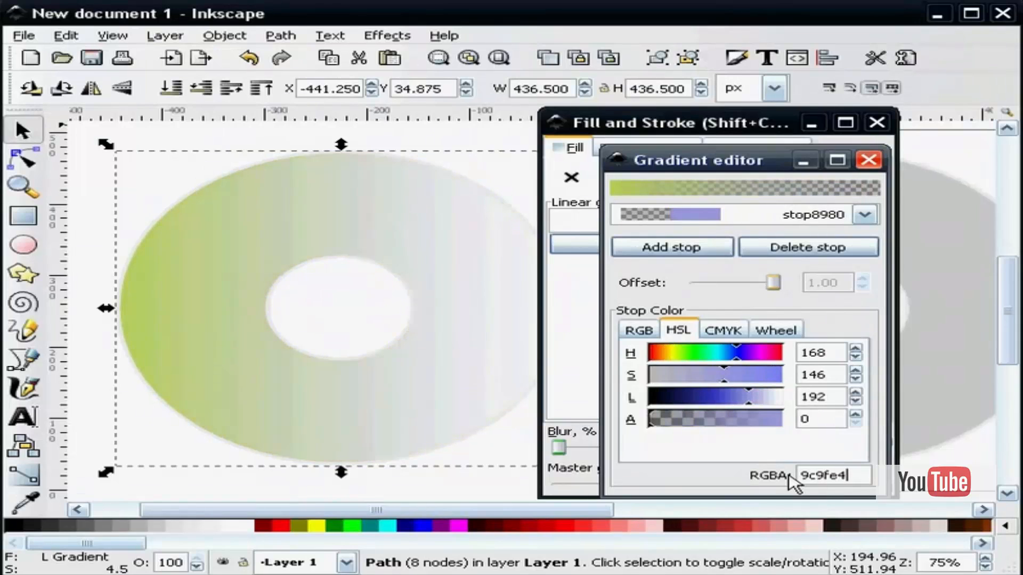
{"action": "type", "text": "ff"}
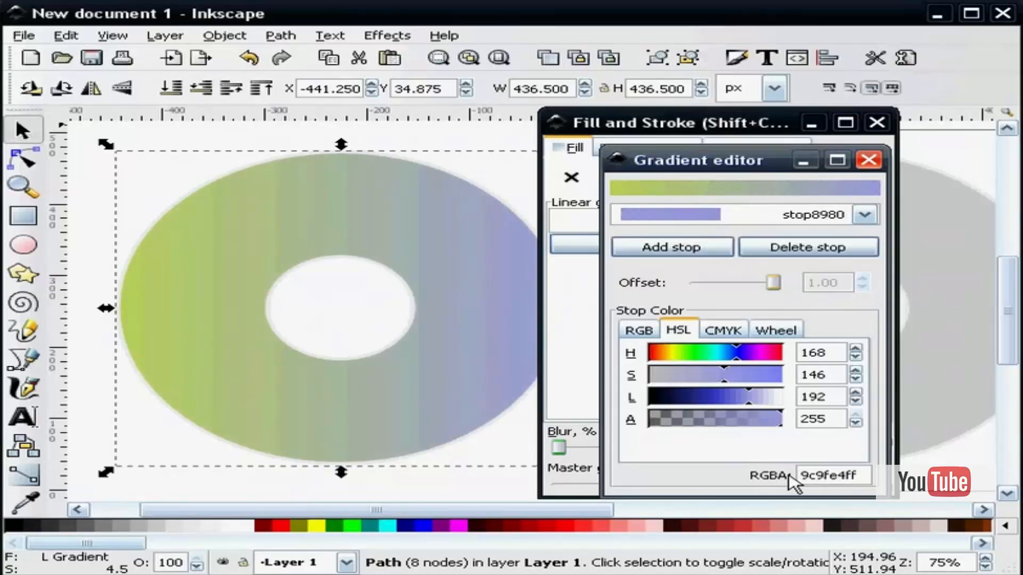
Step: Add a stop midway along the gradient at offset 0.50 and set its colour to RGBA ea7070ff
{"action": "left_click", "coordinate": [702, 253]}
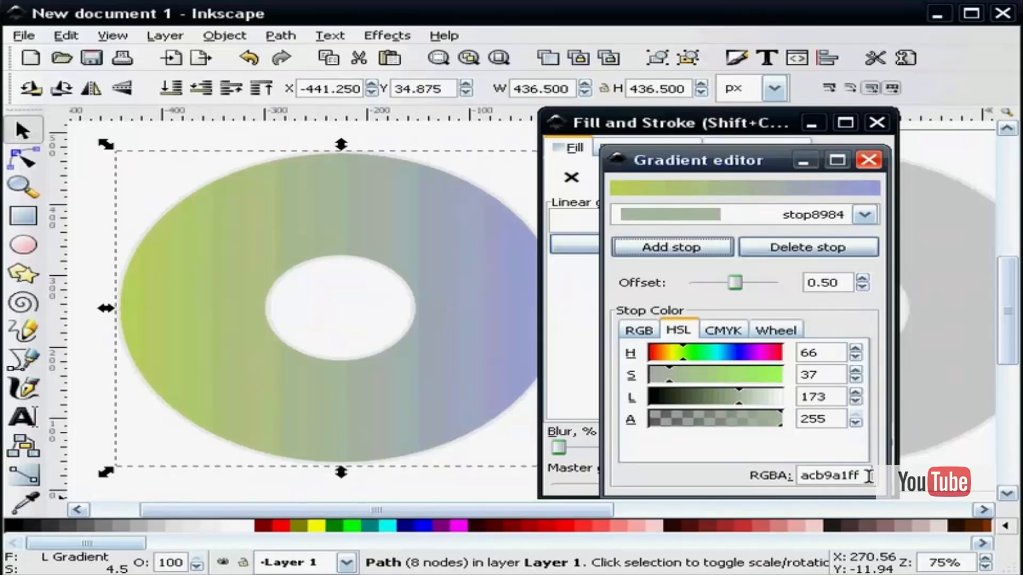
{"action": "left_click_drag", "start_coordinate": [868, 476], "coordinate": [786, 466]}
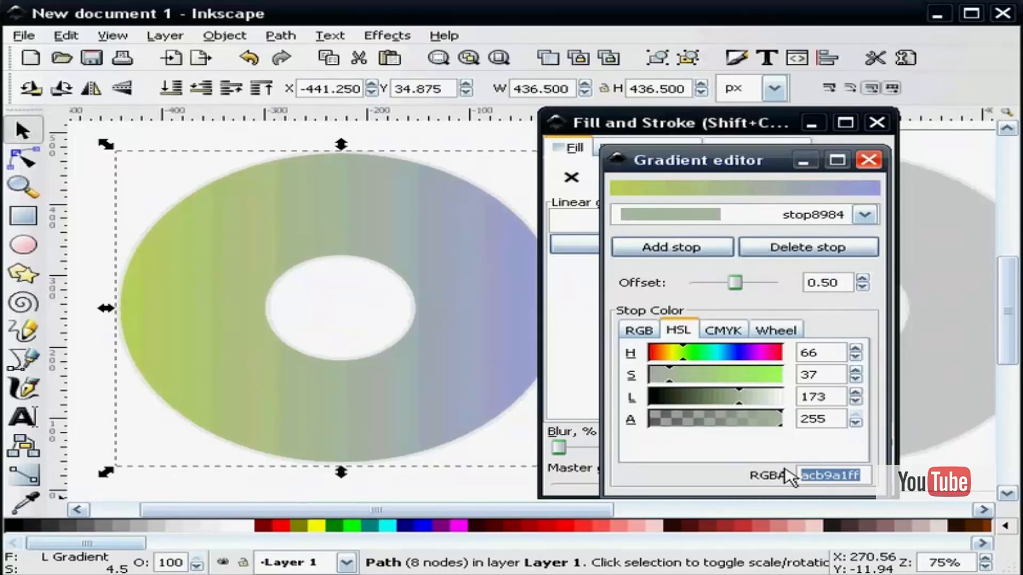
{"action": "type", "text": "ea"}
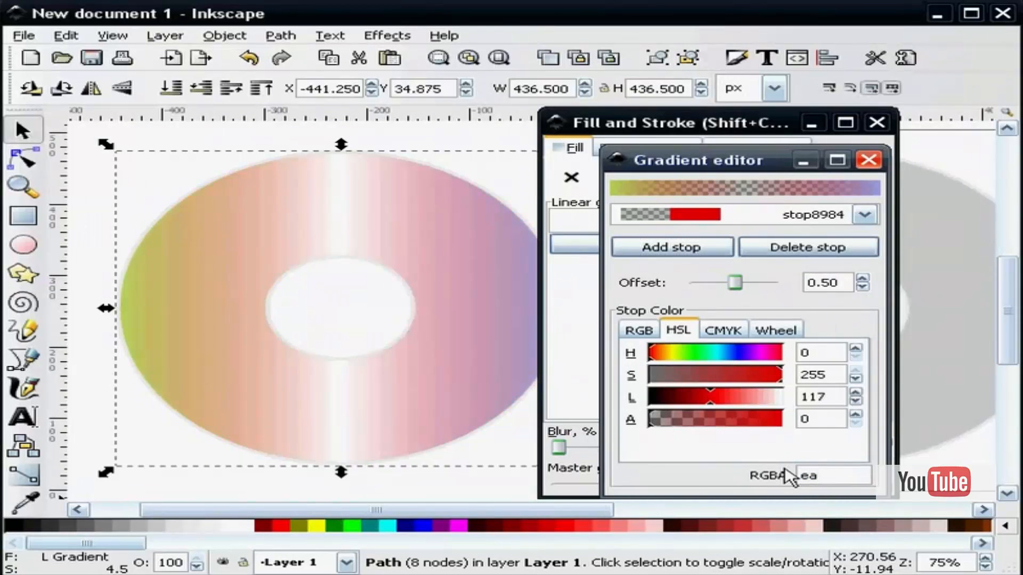
{"action": "type", "text": "707"}
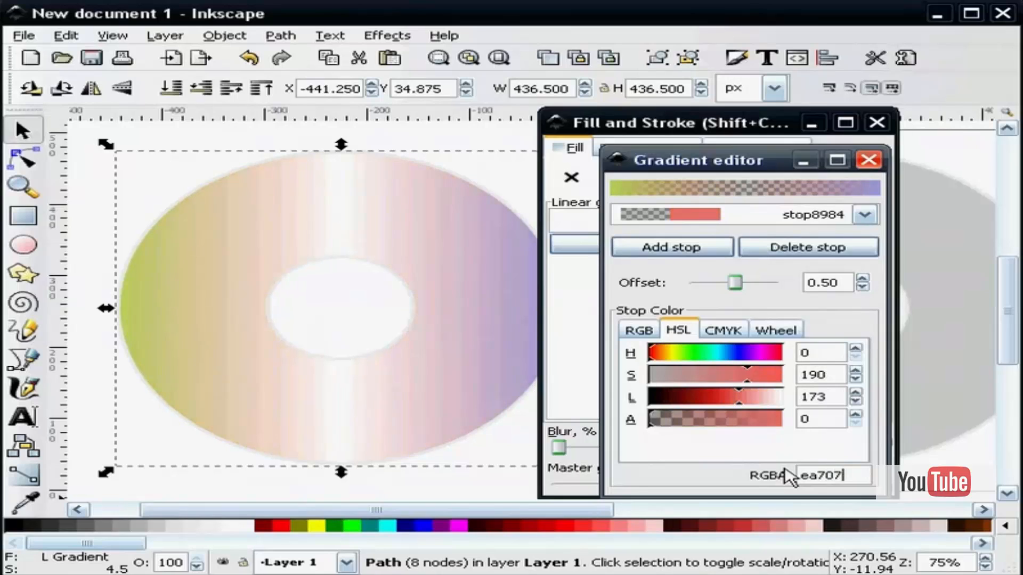
{"action": "type", "text": "0ff"}
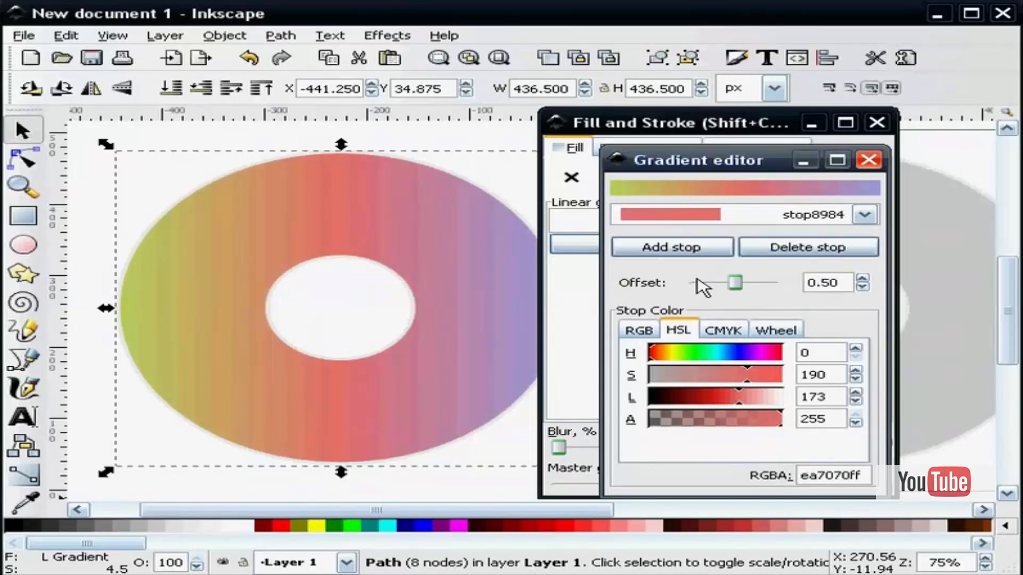
Step: Add another gradient stop at offset 0.75 and set its colour to RGBA 6a85e0ff
{"action": "left_click", "coordinate": [692, 248]}
{"action": "left_click_drag", "start_coordinate": [866, 475], "coordinate": [779, 477]}
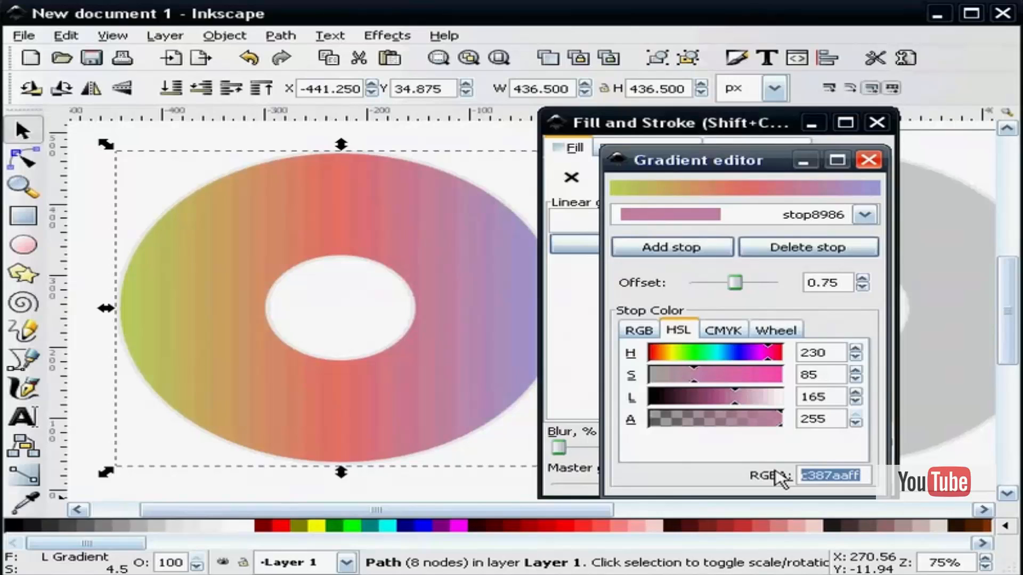
{"action": "type", "text": "6a"}
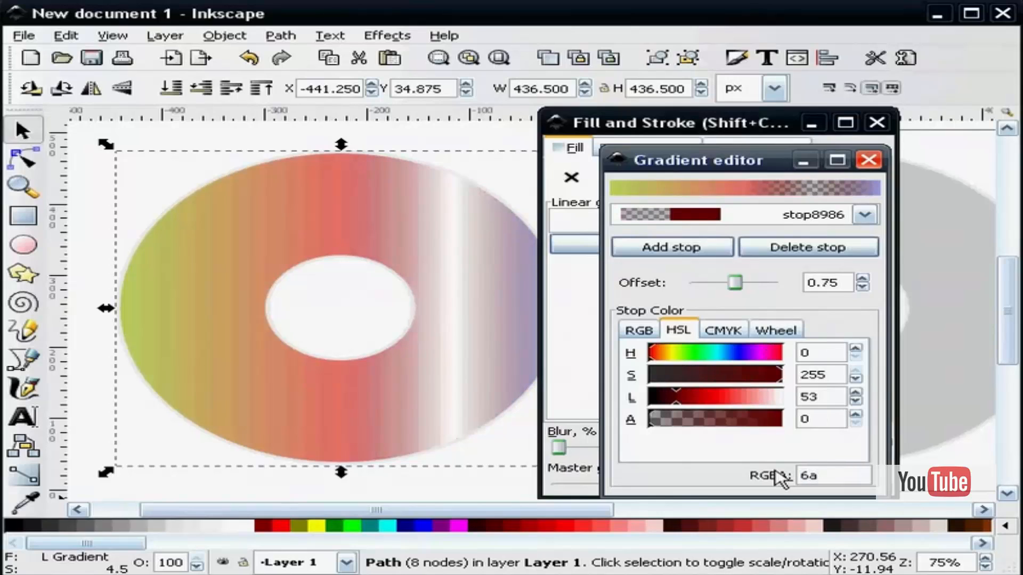
{"action": "type", "text": "85"}
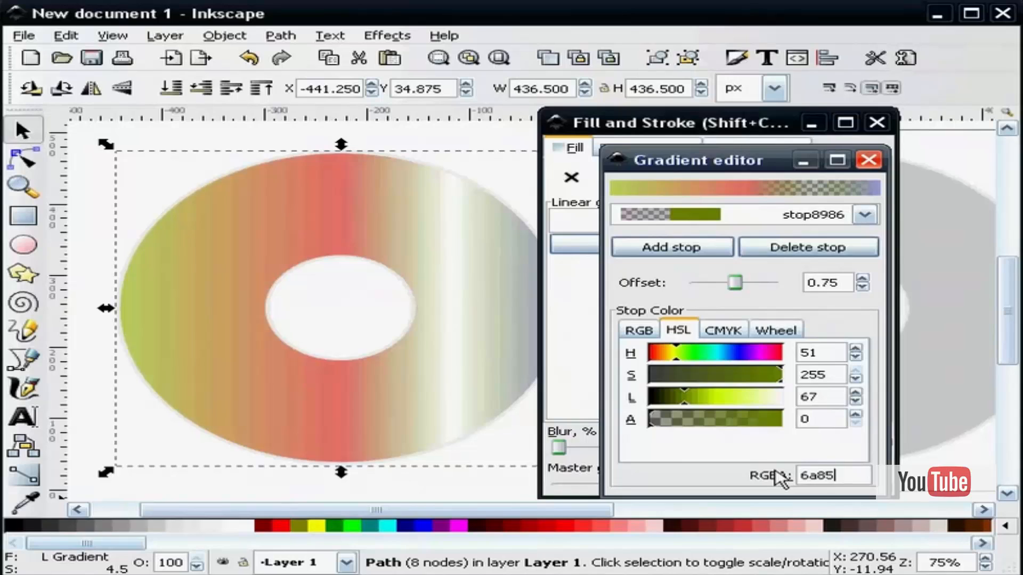
{"action": "type", "text": "e0"}
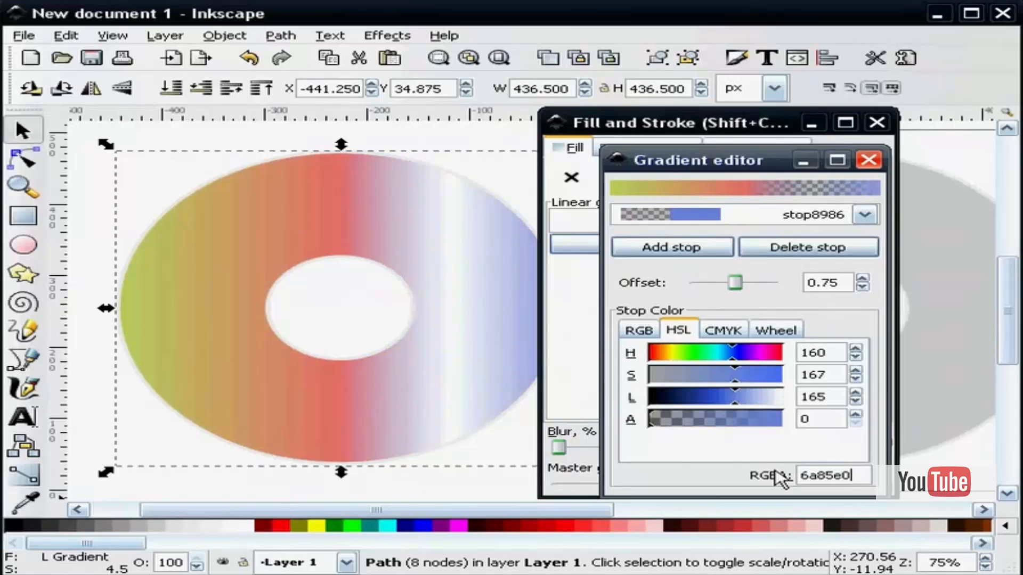
{"action": "type", "text": "ff"}
Step: Add a gradient stop at offset 0.88 and set its colour to RGBA 8392e2ff
{"action": "left_click", "coordinate": [694, 251]}
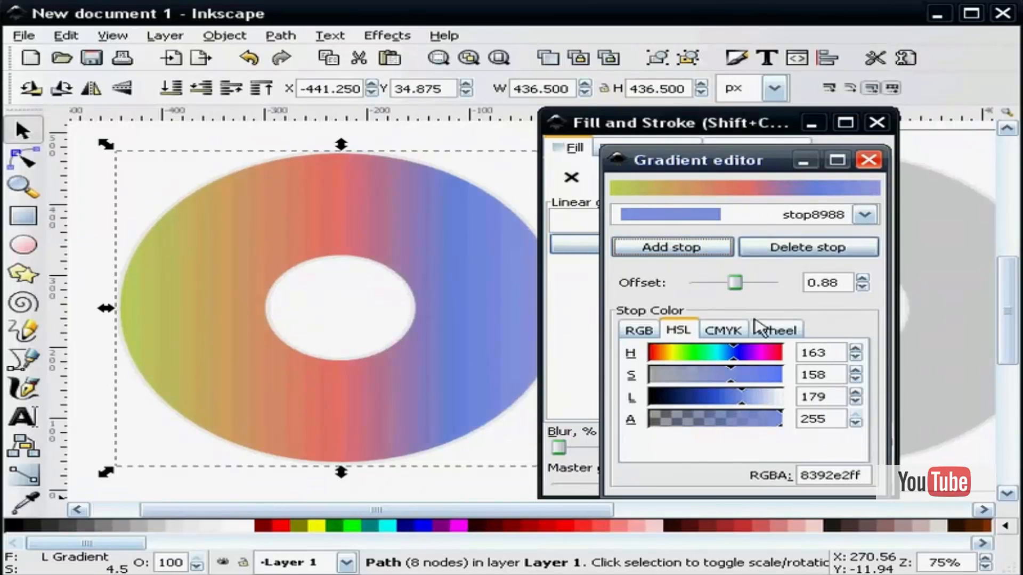
{"action": "left_click_drag", "start_coordinate": [860, 474], "coordinate": [783, 482]}
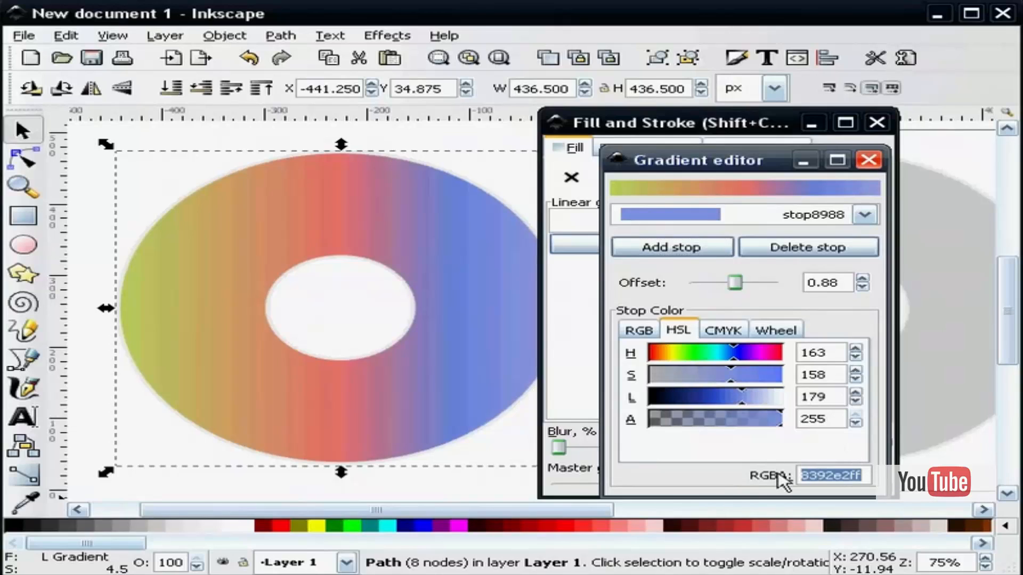
{"action": "type", "text": "83"}
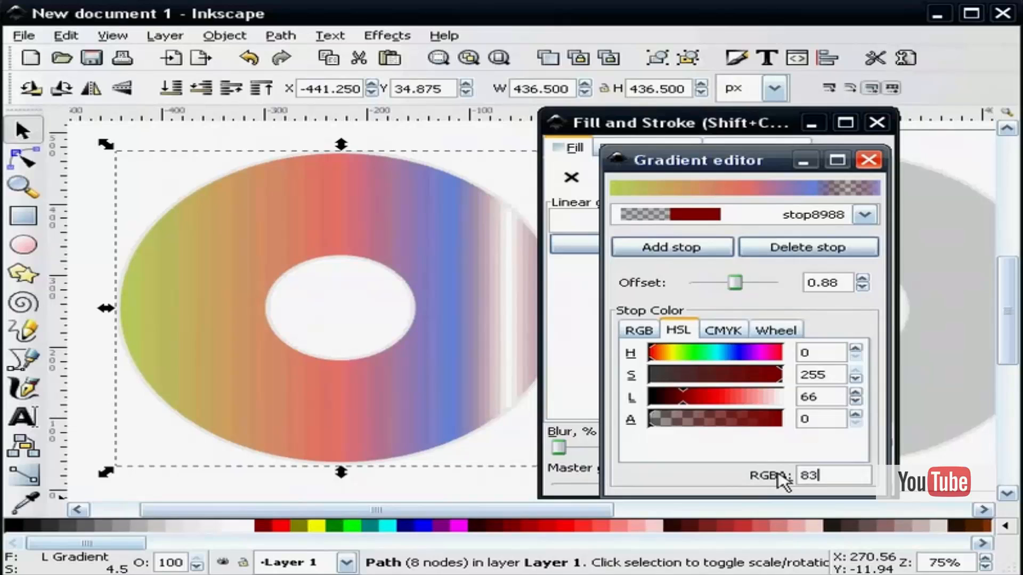
{"action": "type", "text": "92"}
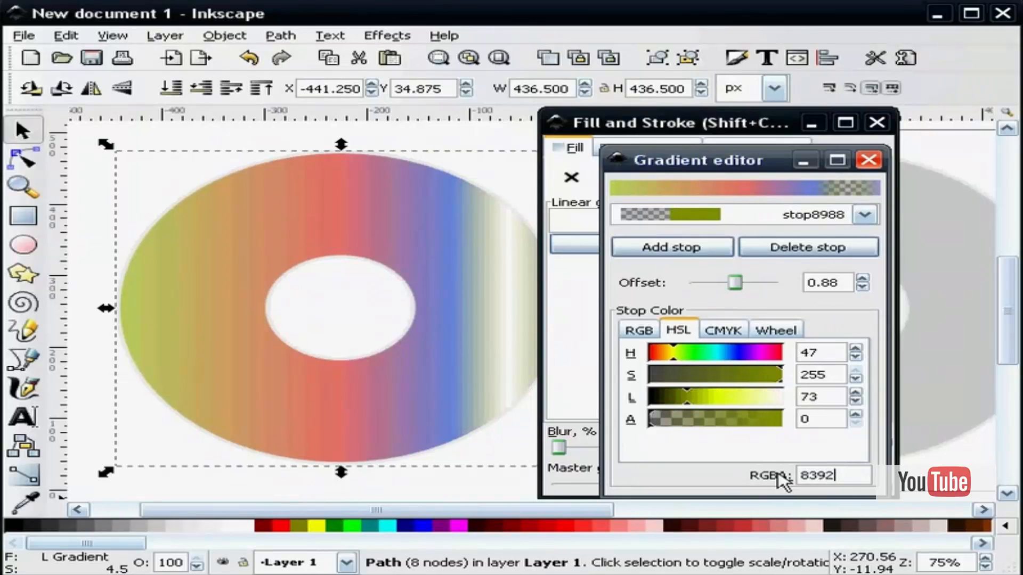
{"action": "type", "text": "e"}
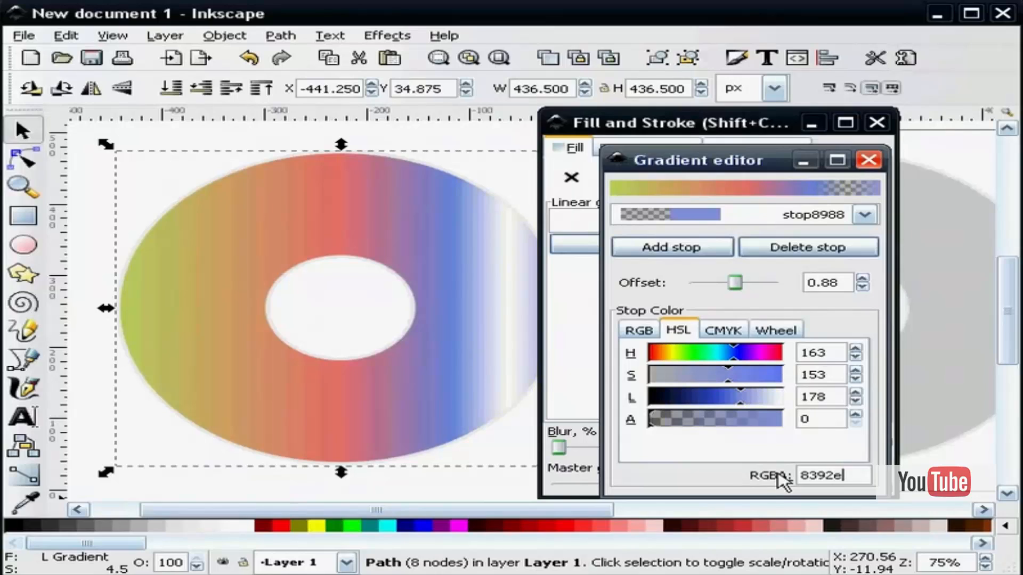
{"action": "type", "text": "2ff"}
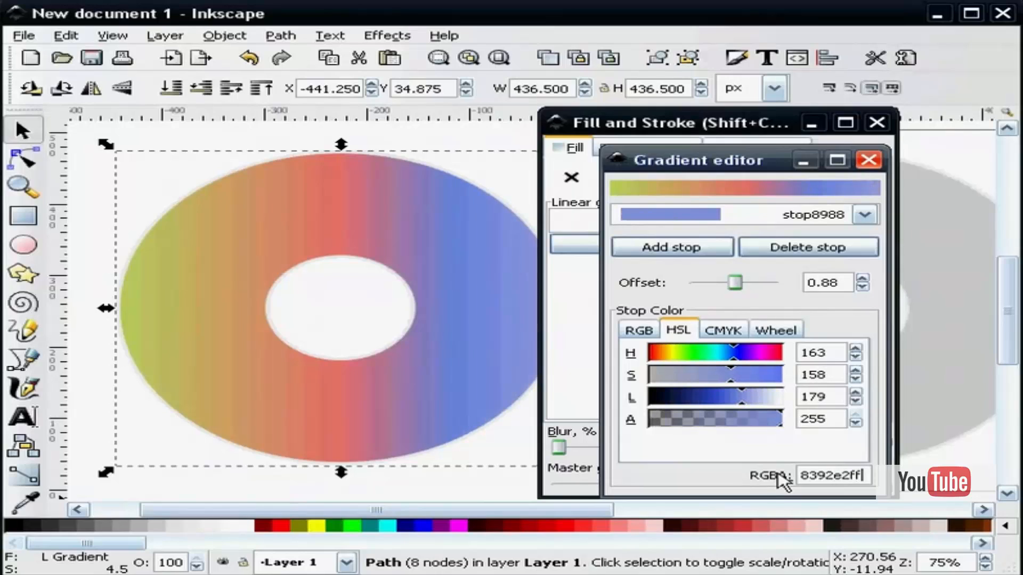
Step: Move the gradient's second-to-last stop to offset 0.96
{"action": "left_click", "coordinate": [864, 216]}
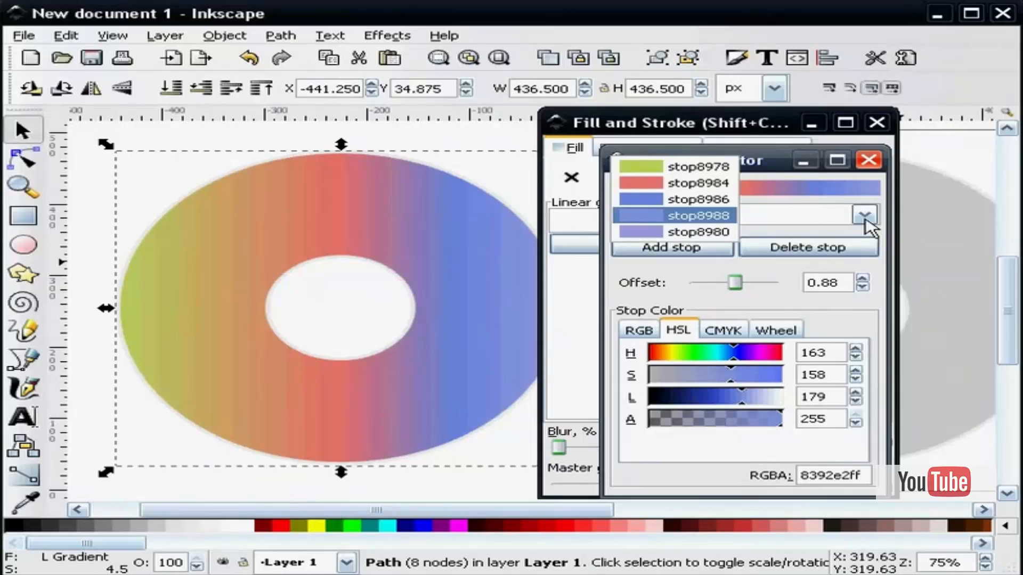
{"action": "left_click", "coordinate": [866, 218]}
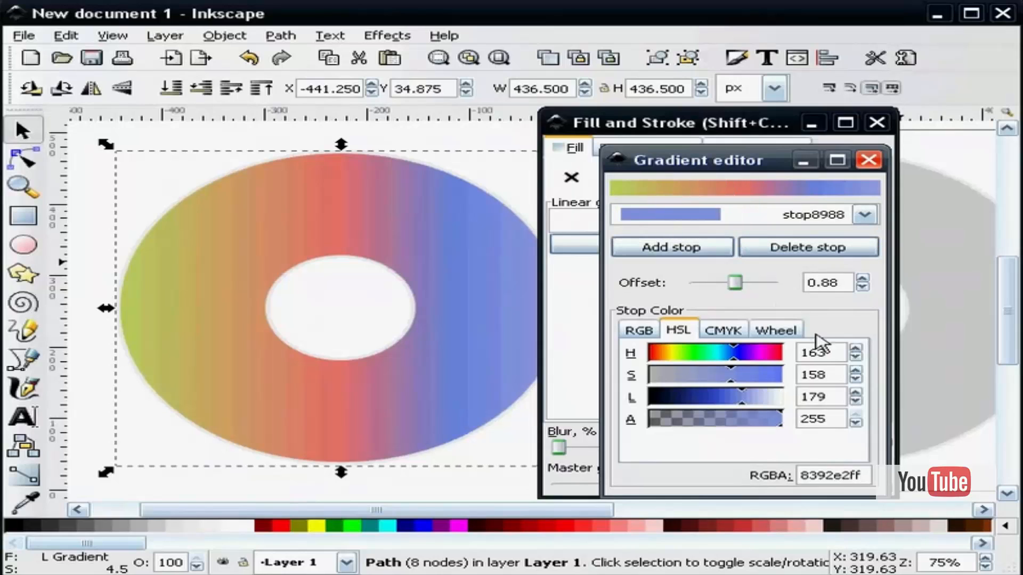
{"action": "left_click_drag", "start_coordinate": [736, 283], "coordinate": [773, 288]}
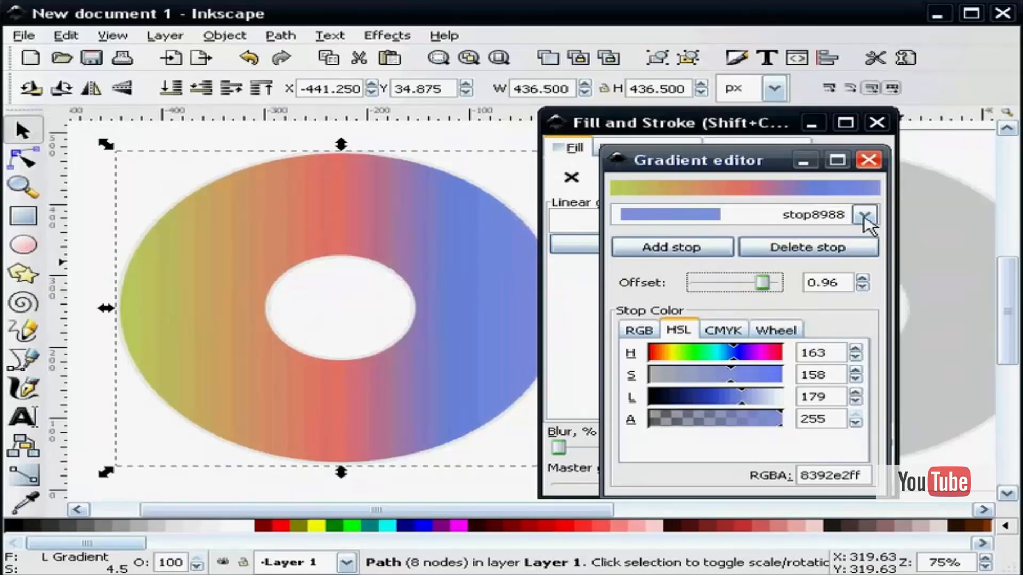
Step: Finish the gradient edit and set the cut-out disc's master opacity to 50%
{"action": "left_click", "coordinate": [868, 160]}
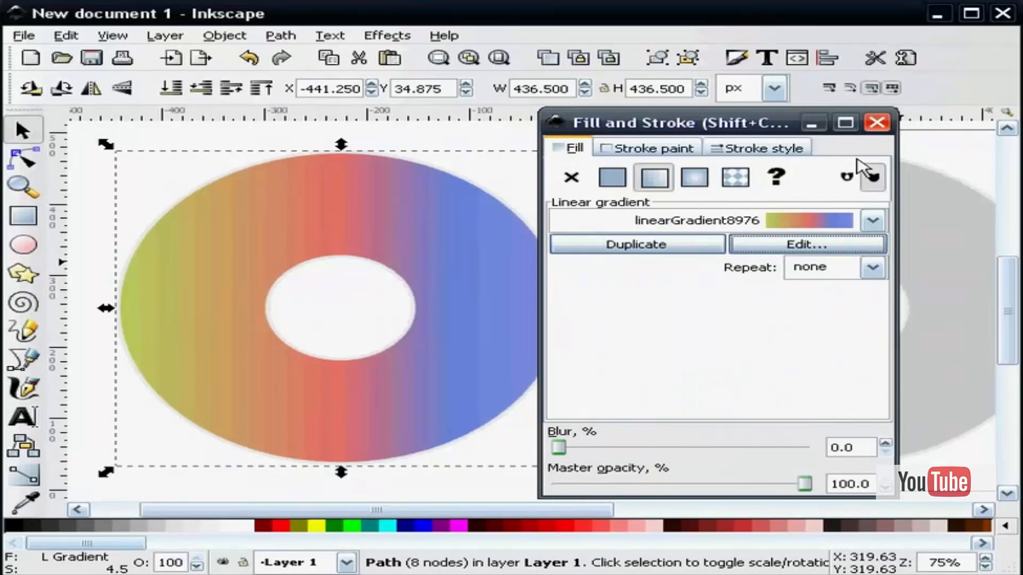
{"action": "left_click_drag", "start_coordinate": [808, 488], "coordinate": [688, 490]}
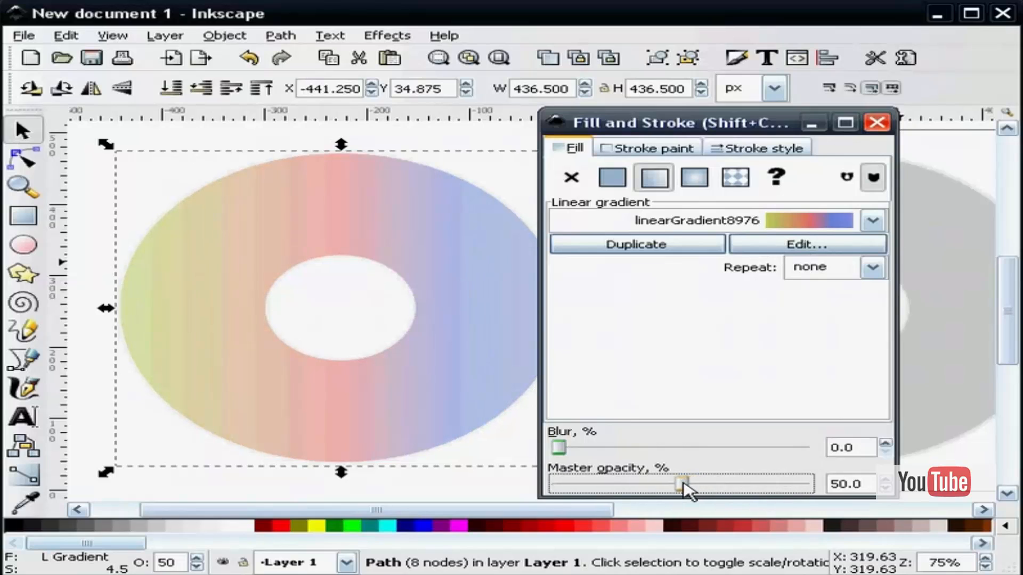
{"action": "left_click", "coordinate": [876, 123]}
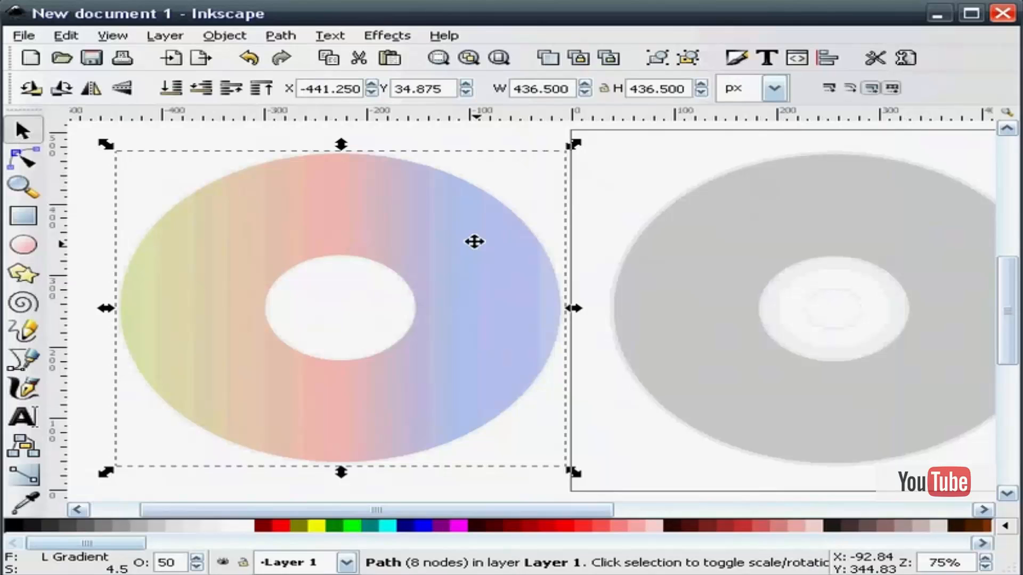
Step: Center the gradient disc on the original gray disc, horizontally and vertically
{"action": "left_click", "coordinate": [714, 260], "text": "shift"}
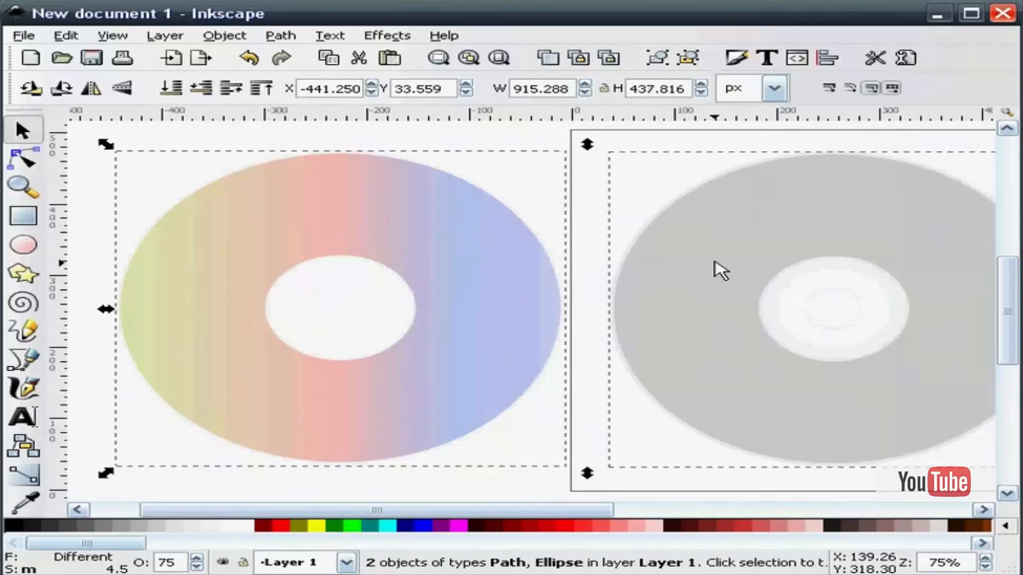
{"action": "left_click", "coordinate": [826, 59]}
{"action": "left_click", "coordinate": [802, 226]}
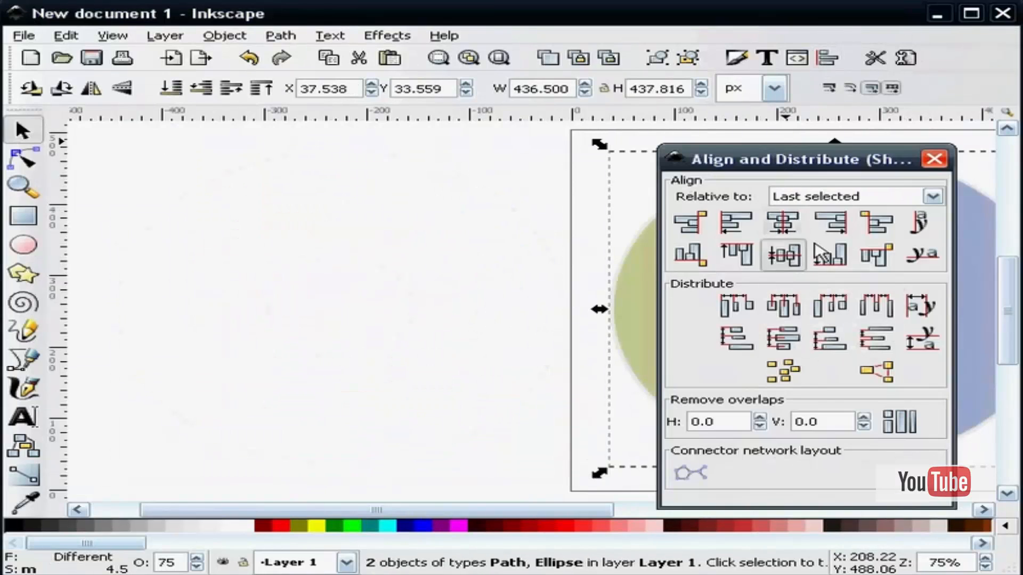
{"action": "left_click", "coordinate": [934, 159]}
{"action": "key", "text": "Escape"}
Step: Duplicate the gradient disc and place the copy beside the page's left edge, at about X -431 px
{"action": "left_click_drag", "start_coordinate": [571, 506], "coordinate": [606, 515]}
{"action": "left_click", "coordinate": [646, 373]}
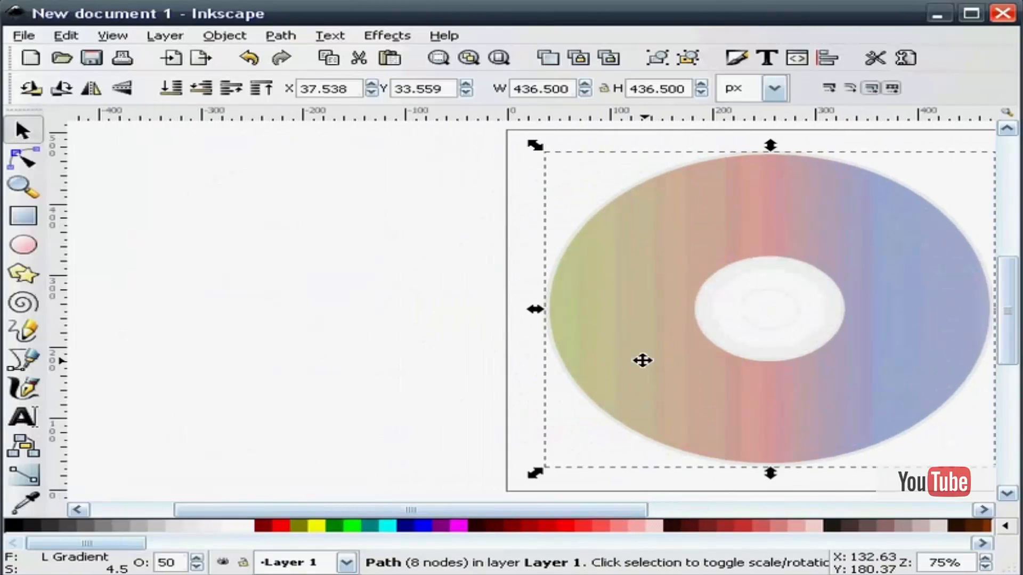
{"action": "right_click", "coordinate": [641, 360]}
{"action": "left_click", "coordinate": [709, 489]}
{"action": "left_click_drag", "start_coordinate": [638, 314], "coordinate": [146, 312]}
{"action": "left_click_drag", "start_coordinate": [380, 510], "coordinate": [297, 510]}
{"action": "left_click", "coordinate": [130, 323]}
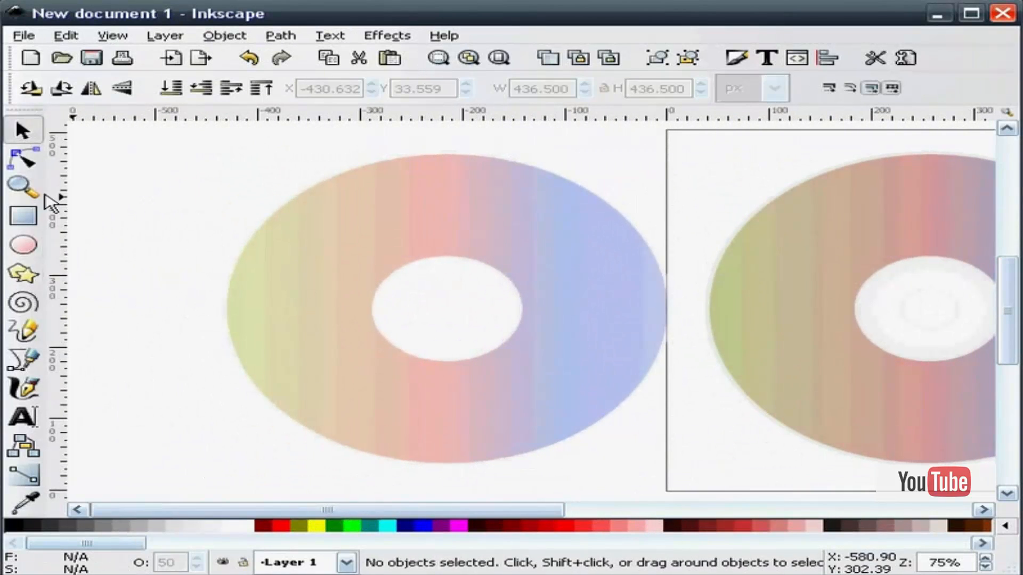
Step: Draw a closed four-node path, about 595 × 444 px, whose long straight sides cross at the center of the disc copy
{"action": "left_click", "coordinate": [31, 360]}
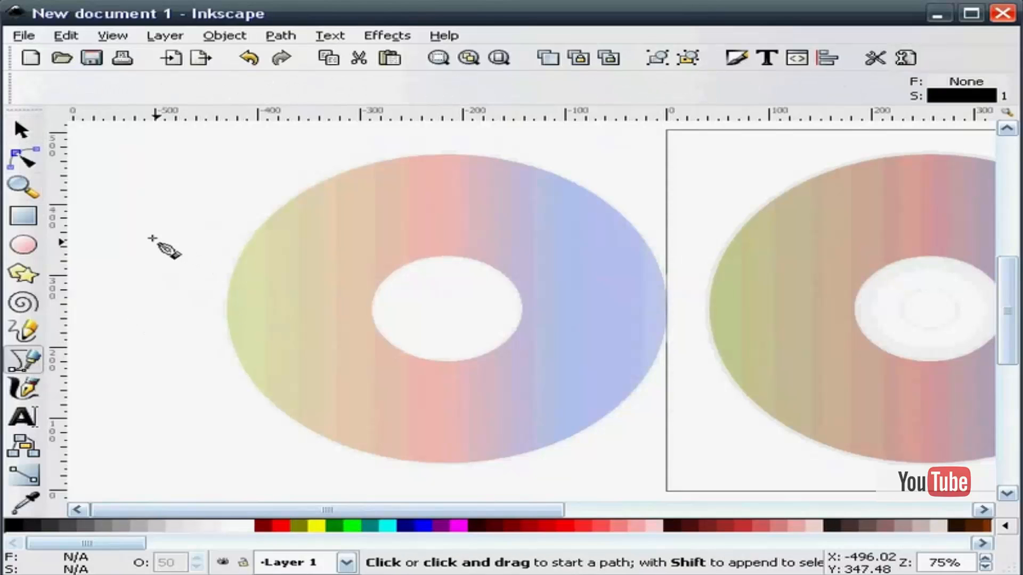
{"action": "left_click", "coordinate": [119, 249]}
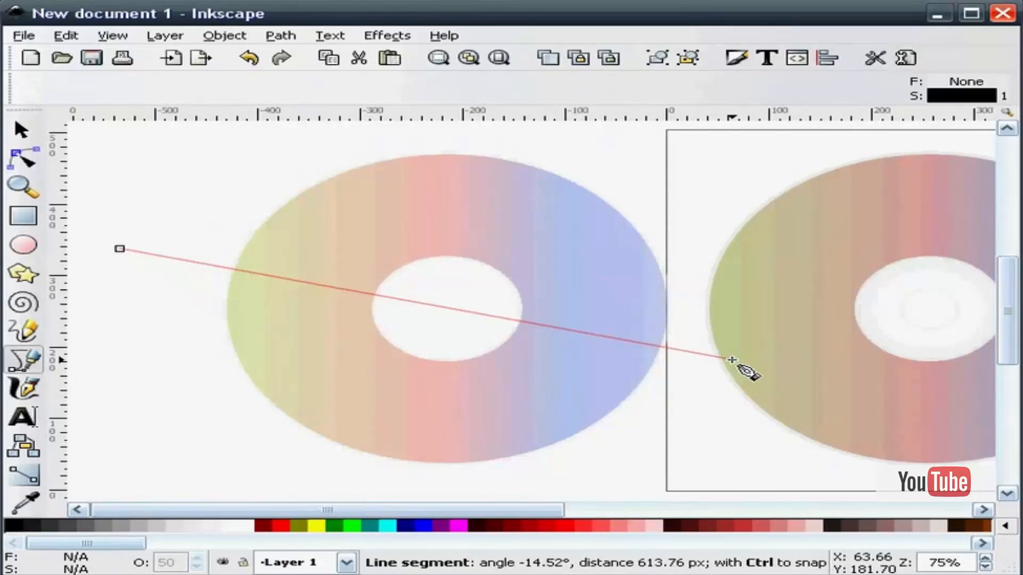
{"action": "left_click", "coordinate": [731, 361]}
{"action": "left_click", "coordinate": [629, 451]}
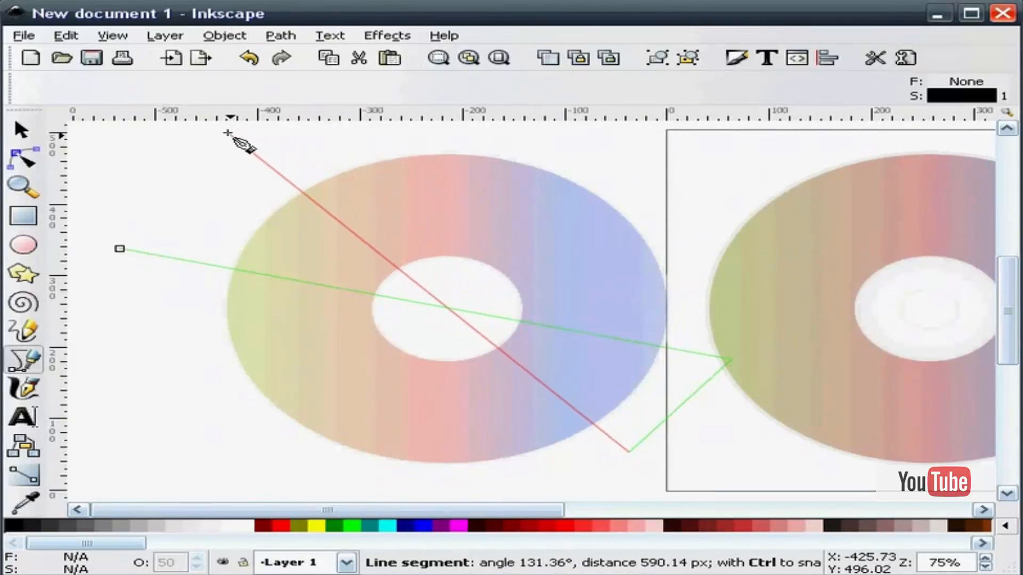
{"action": "left_click", "coordinate": [227, 133]}
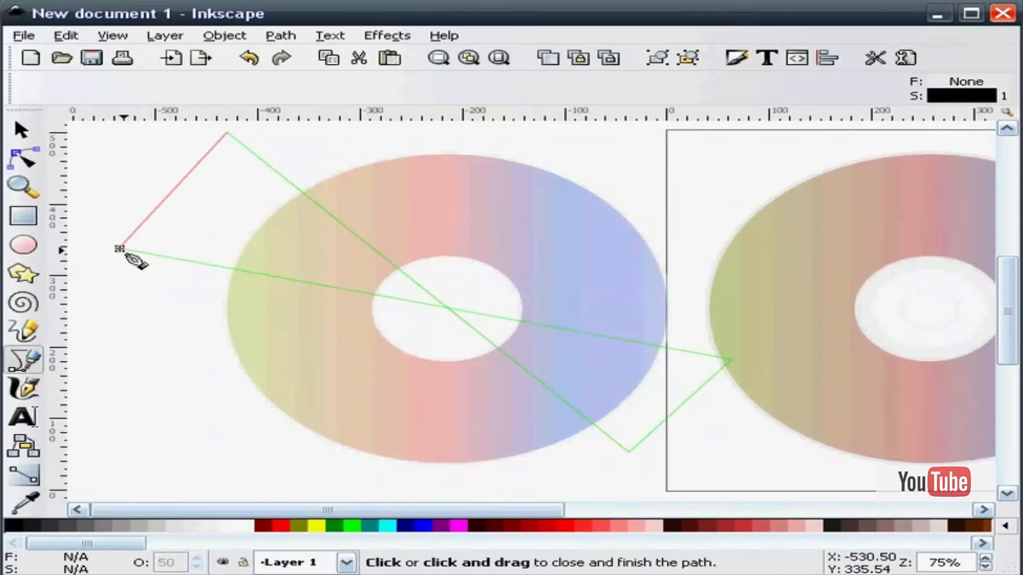
{"action": "left_click", "coordinate": [121, 249]}
Step: Fill the crossing path with white and remove its stroke
{"action": "left_click", "coordinate": [21, 129]}
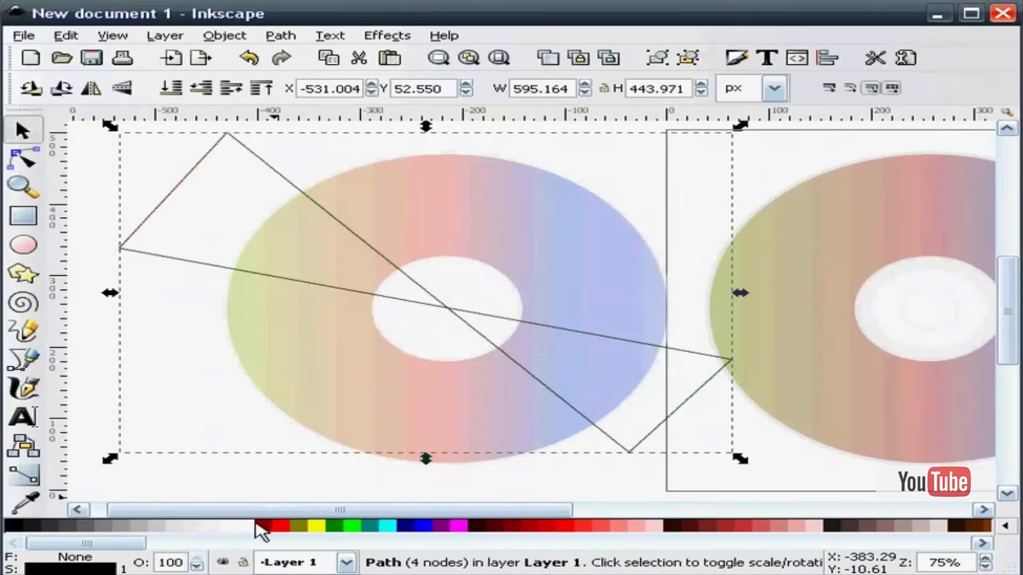
{"action": "left_click", "coordinate": [252, 525]}
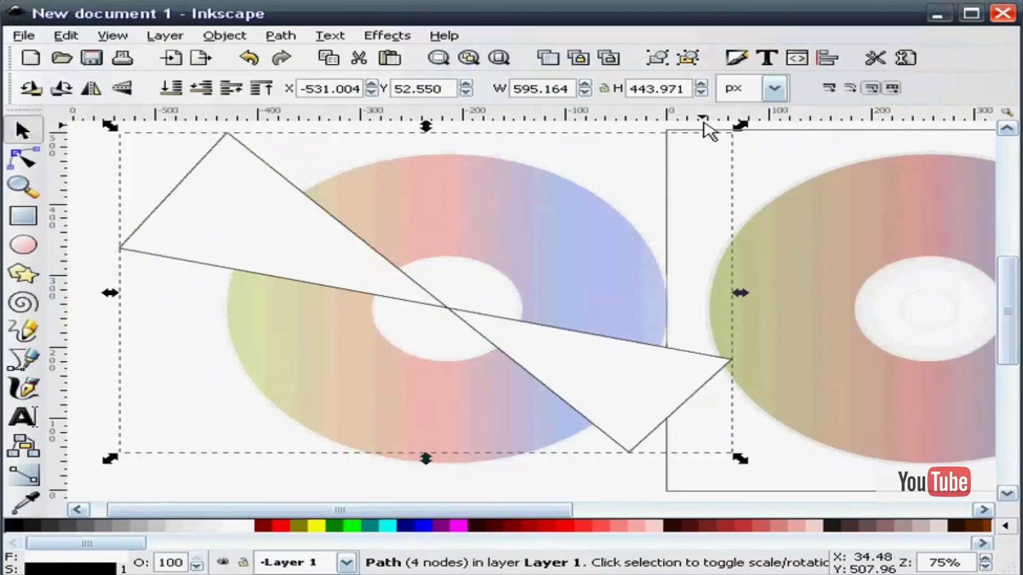
{"action": "left_click", "coordinate": [738, 59]}
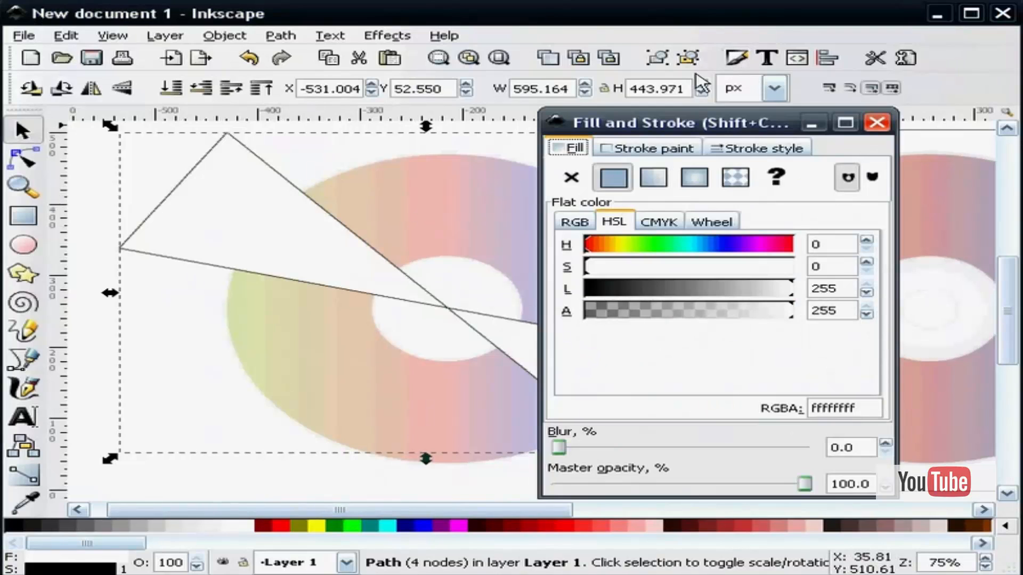
{"action": "left_click", "coordinate": [651, 151]}
{"action": "left_click", "coordinate": [571, 177]}
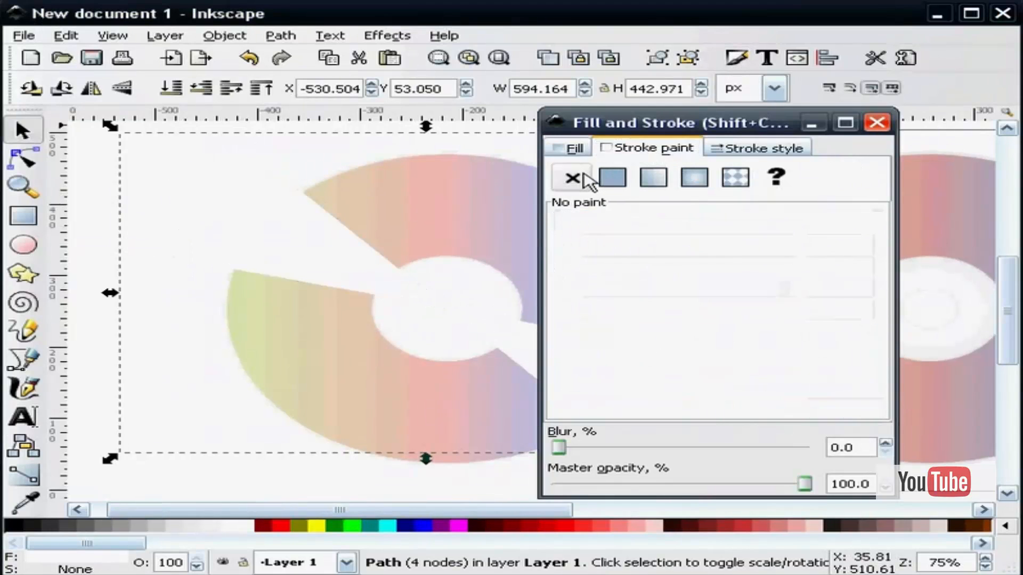
{"action": "left_click", "coordinate": [876, 124]}
Step: Clip the gradient disc copy with the white crossing path so only two opposite wedges remain
{"action": "left_click", "coordinate": [422, 479]}
{"action": "left_click", "coordinate": [443, 440]}
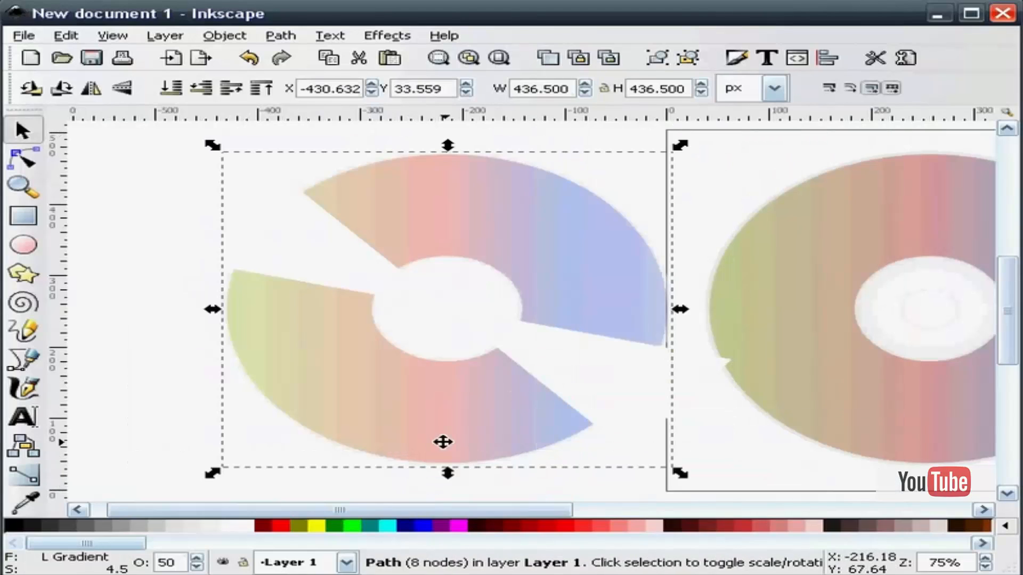
{"action": "left_click", "coordinate": [330, 262], "text": "shift"}
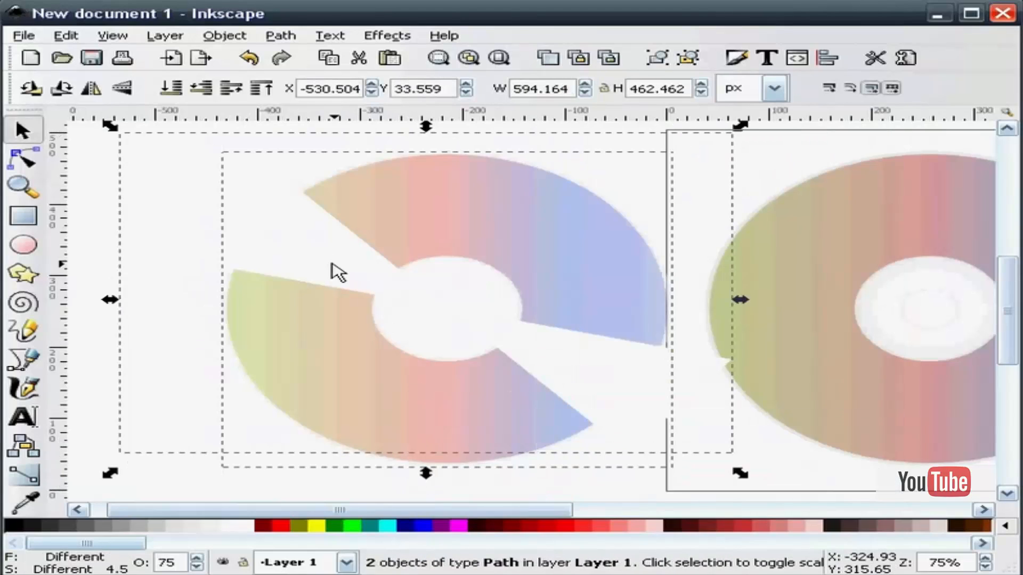
{"action": "left_click", "coordinate": [234, 36]}
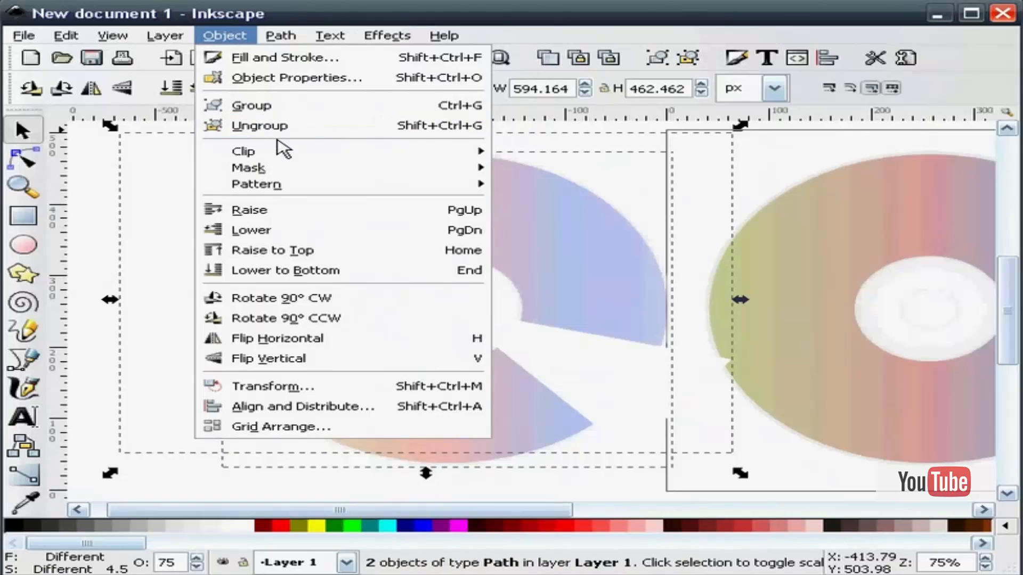
{"action": "mouse_move", "coordinate": [283, 153]}
{"action": "left_click", "coordinate": [507, 153]}
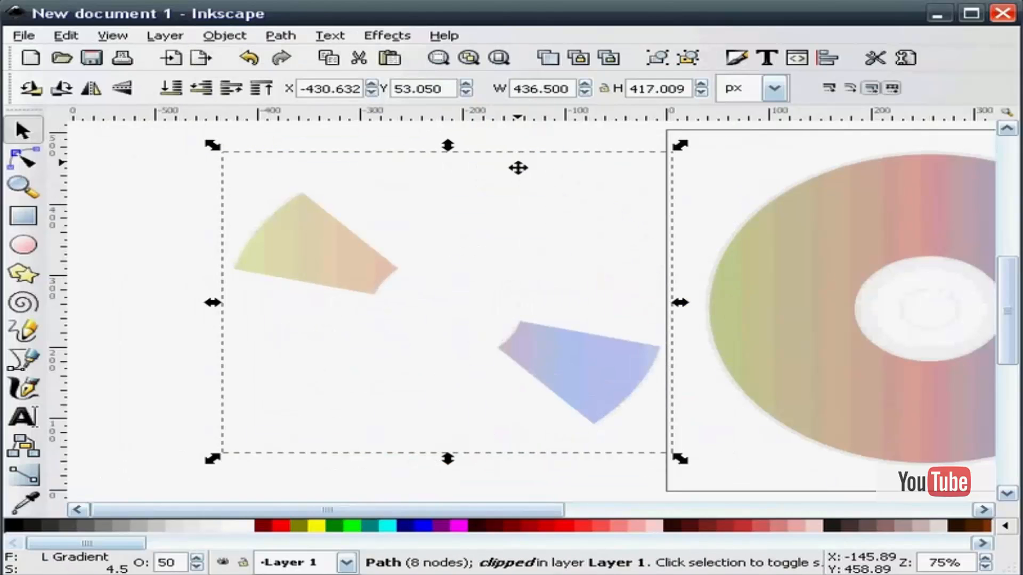
Step: Move the clipped wedges onto the original disc, at about X 37.5 px, keeping the same vertical position
{"action": "left_click_drag", "start_coordinate": [508, 515], "coordinate": [653, 515]}
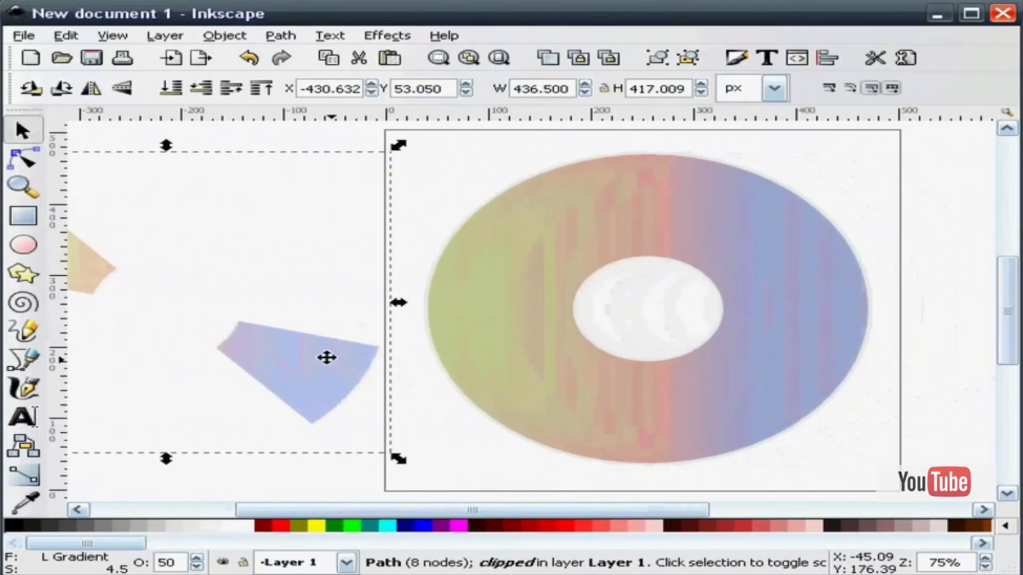
{"action": "left_click_drag", "start_coordinate": [327, 356], "coordinate": [805, 355]}
{"action": "left_click", "coordinate": [326, 326]}
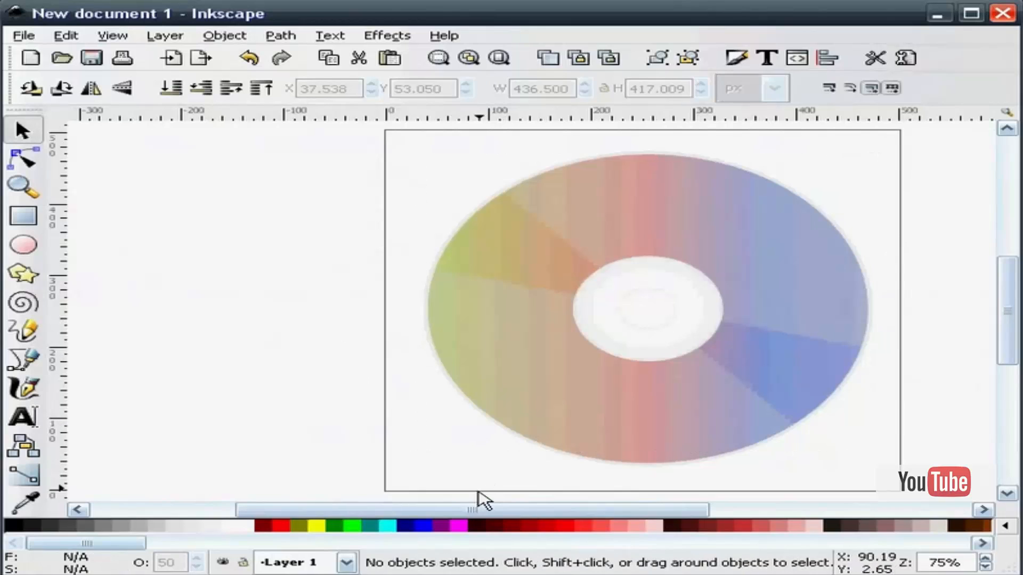
Step: Fill the clipped wedges on the disc with white
{"action": "left_click_drag", "start_coordinate": [479, 509], "coordinate": [563, 510]}
{"action": "left_click", "coordinate": [649, 370]}
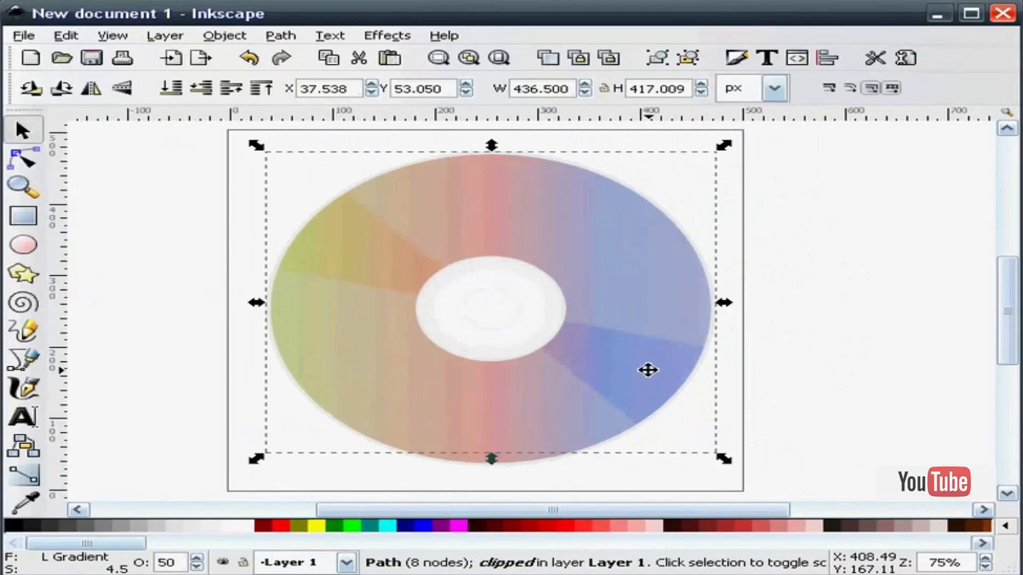
{"action": "left_click", "coordinate": [249, 527]}
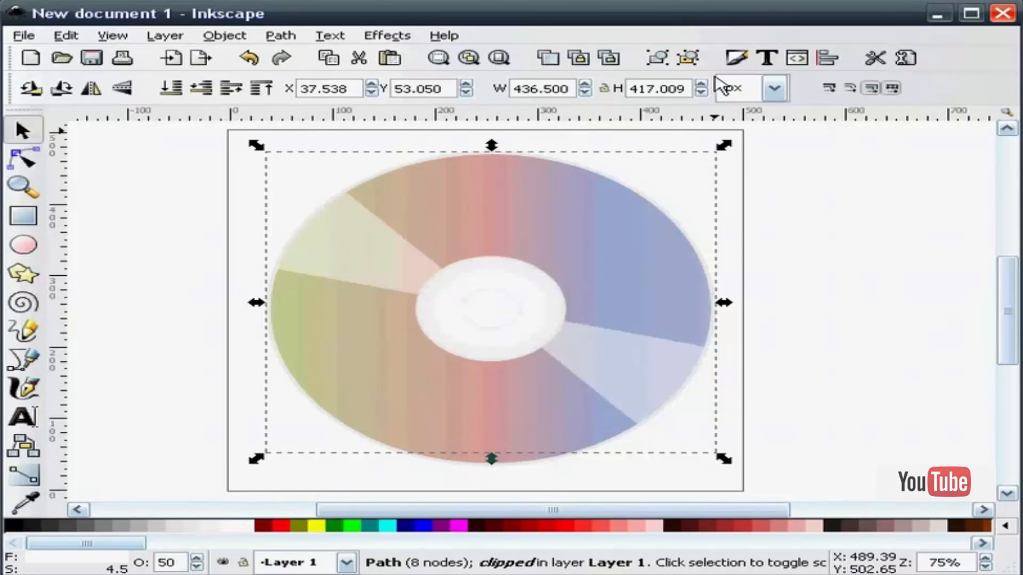
Step: Lower the white wedges' master opacity to about 32% and deselect them
{"action": "left_click", "coordinate": [737, 58]}
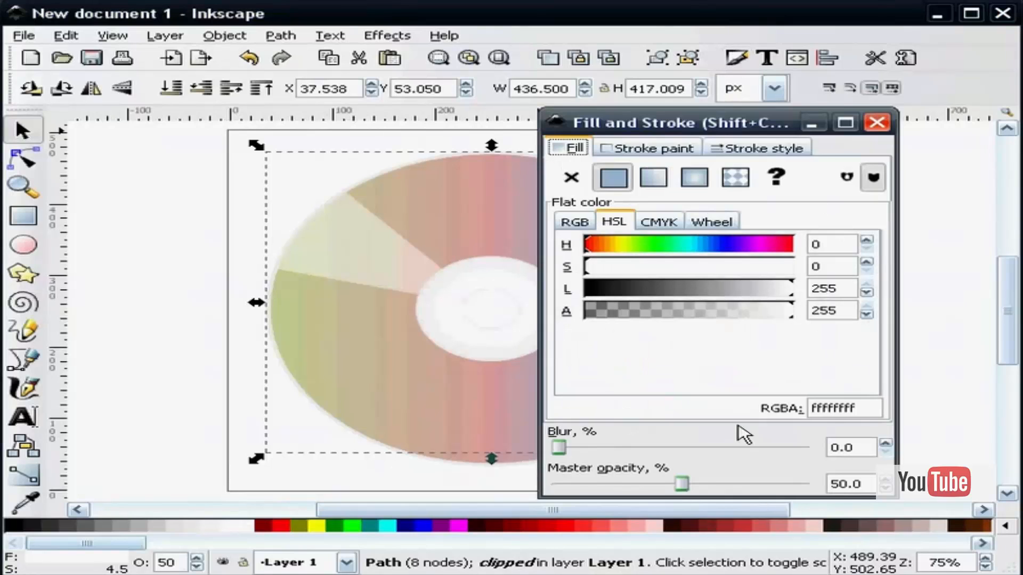
{"action": "left_click_drag", "start_coordinate": [682, 482], "coordinate": [647, 483]}
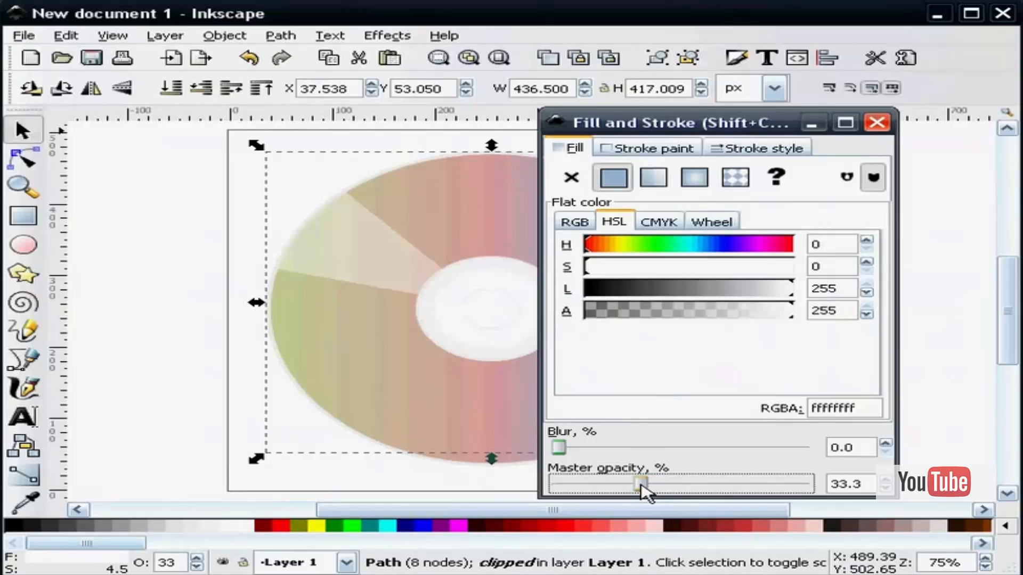
{"action": "left_click", "coordinate": [878, 123]}
{"action": "left_click", "coordinate": [877, 224]}
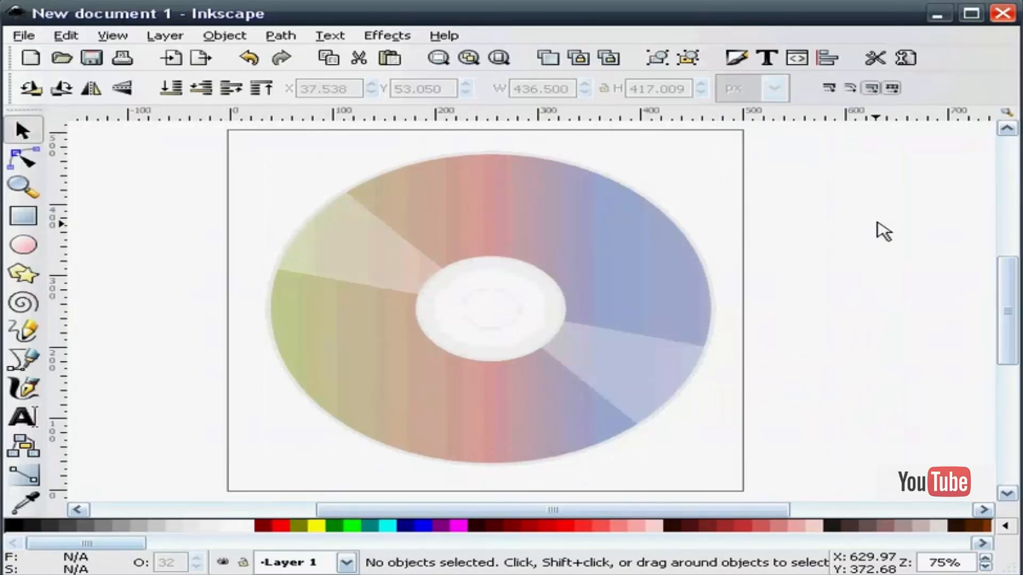